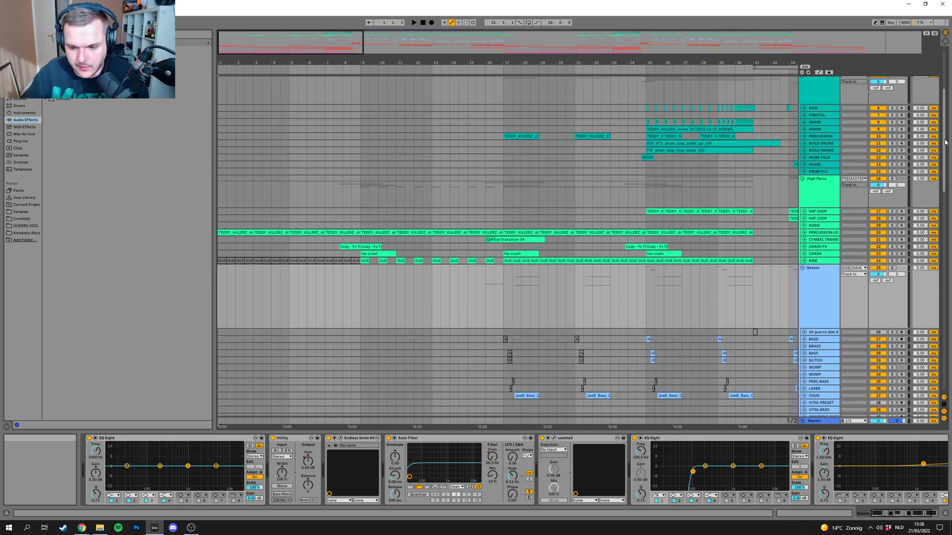
Step: Look over the arrangement's track groups, from the drums and percussion down to the FX, vocal and ambience tracks
scroll(482, 283, "up", 3)
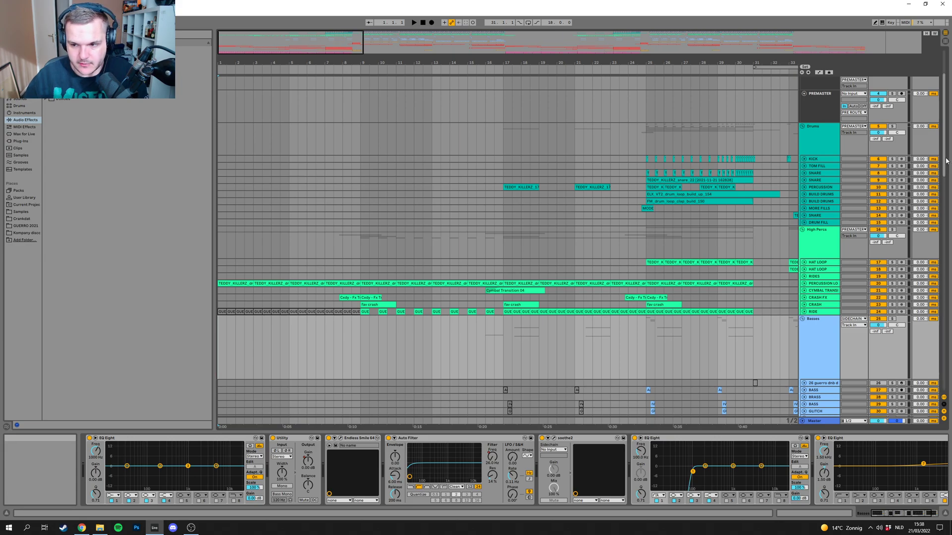
scroll(931, 294, "down", 10)
scroll(931, 294, "down", 10)
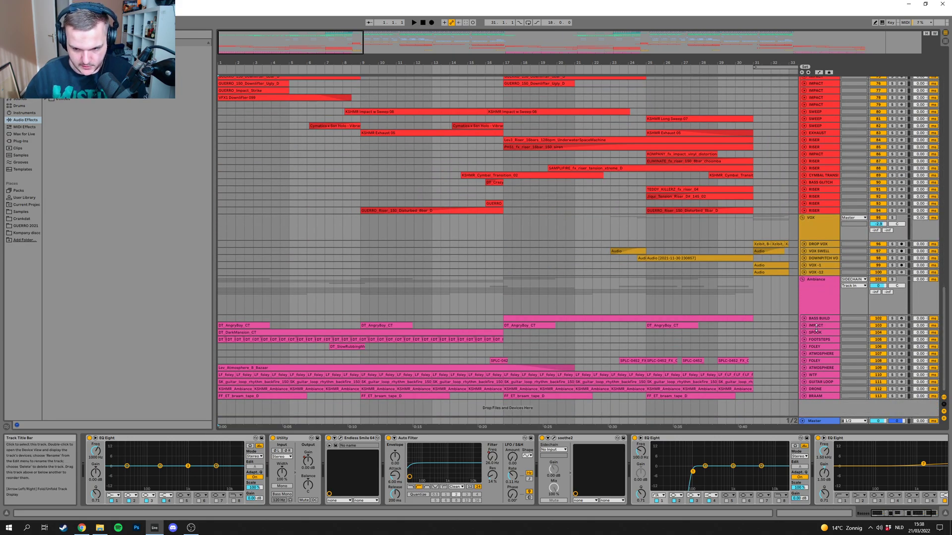
mouse_move(945, 331)
left_mouse_down()
mouse_move(944, 308)
mouse_move(945, 336)
left_mouse_up()
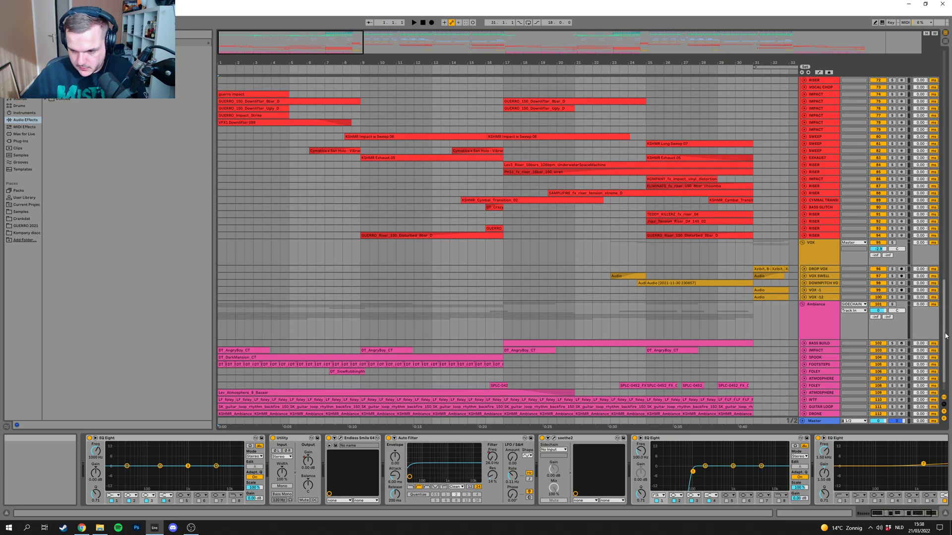
scroll(787, 291, "up", 20)
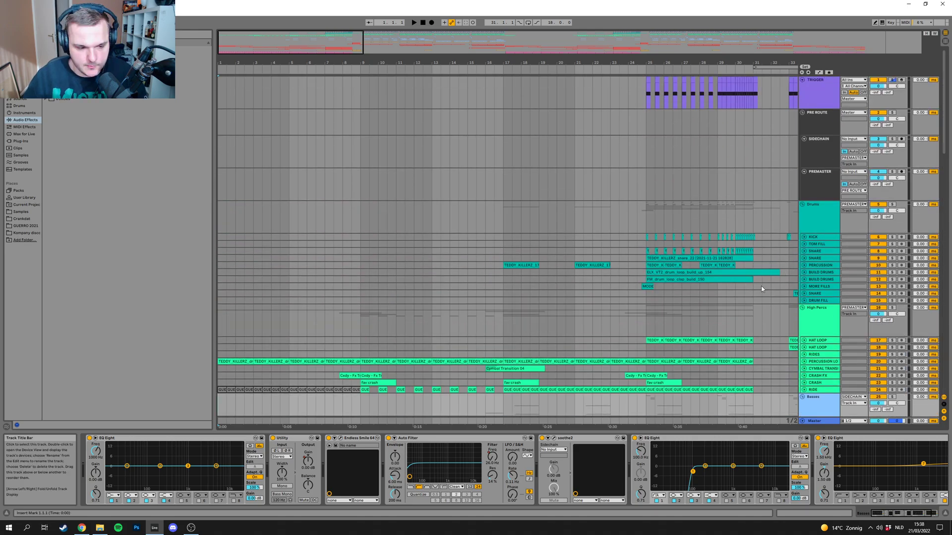
left_click_drag(945, 144, 945, 405)
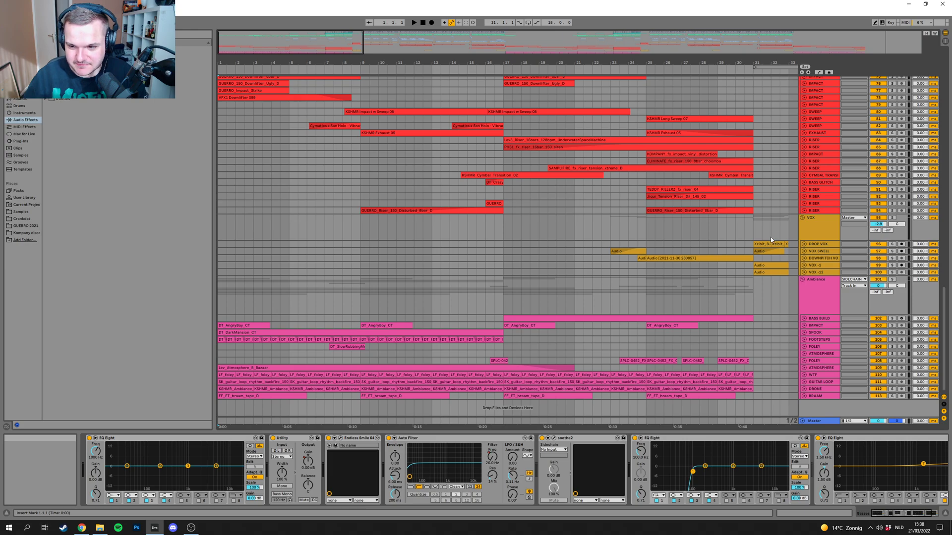
scroll(720, 349, "up", 5)
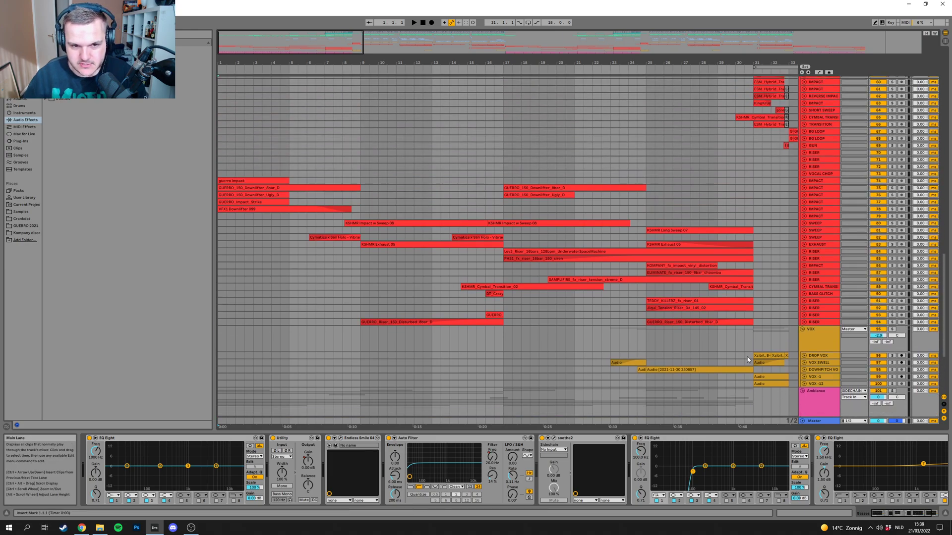
scroll(721, 349, "down", 3)
scroll(758, 350, "down", 3)
Step: Unfold the SPOOK track in the Ambiance group and listen to its DarkMansion clip soloed from the start of the intro
left_click_drag(252, 43, 250, 50)
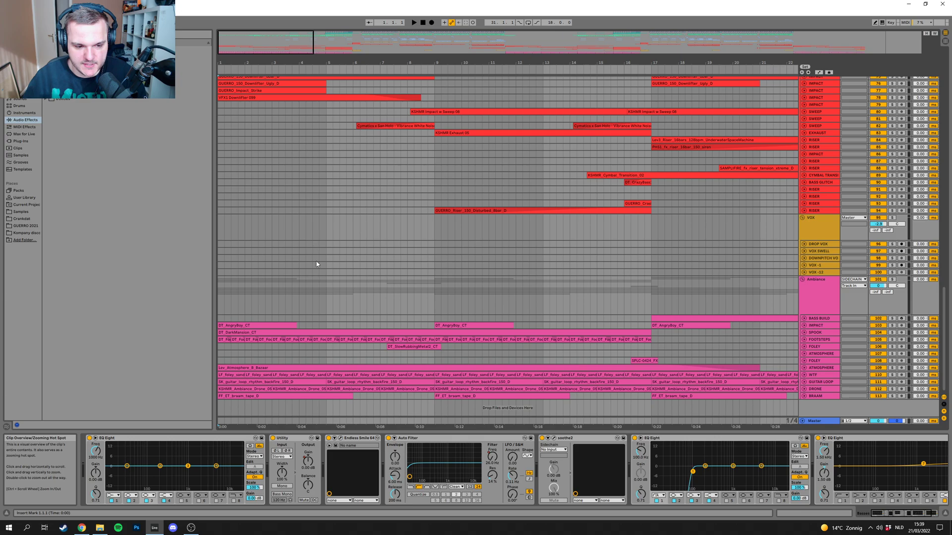
left_click(814, 333)
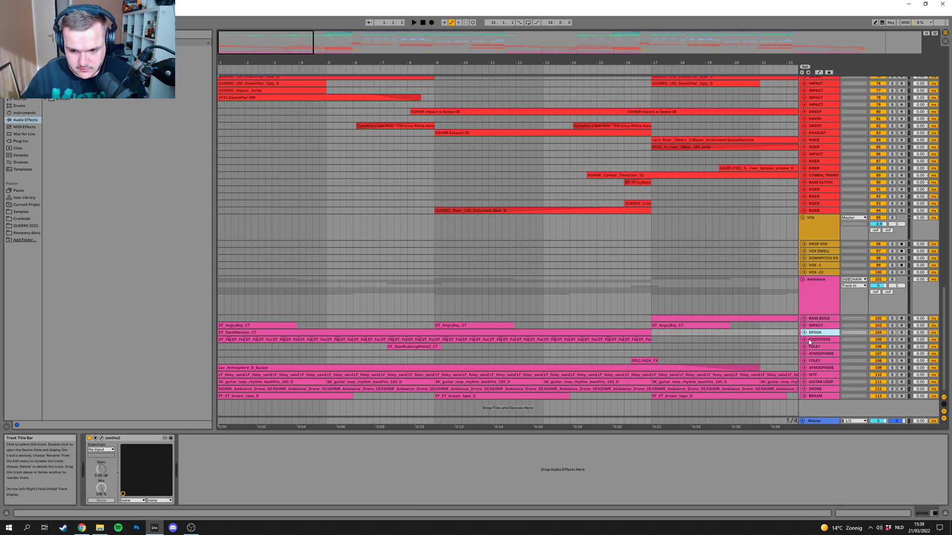
left_click(804, 333)
key("space")
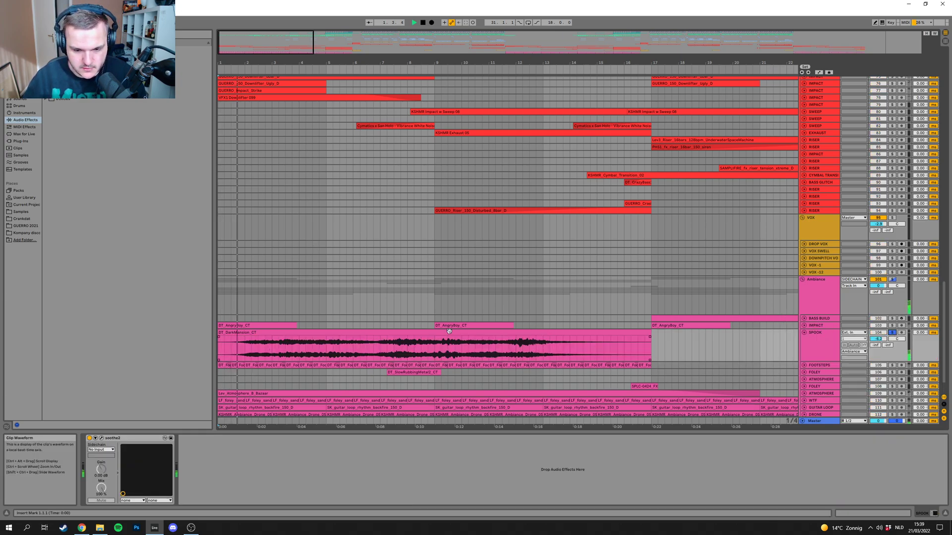
Step: Listen to the FOOTSTEPS track in solo from the start of the intro, and switch its solo off
scroll(496, 338, "down", 2)
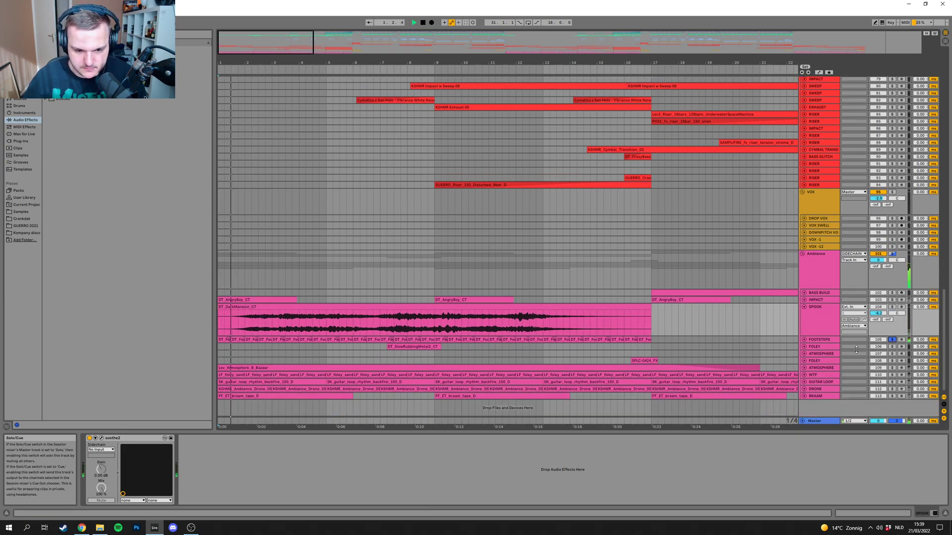
key("space")
left_click(892, 341)
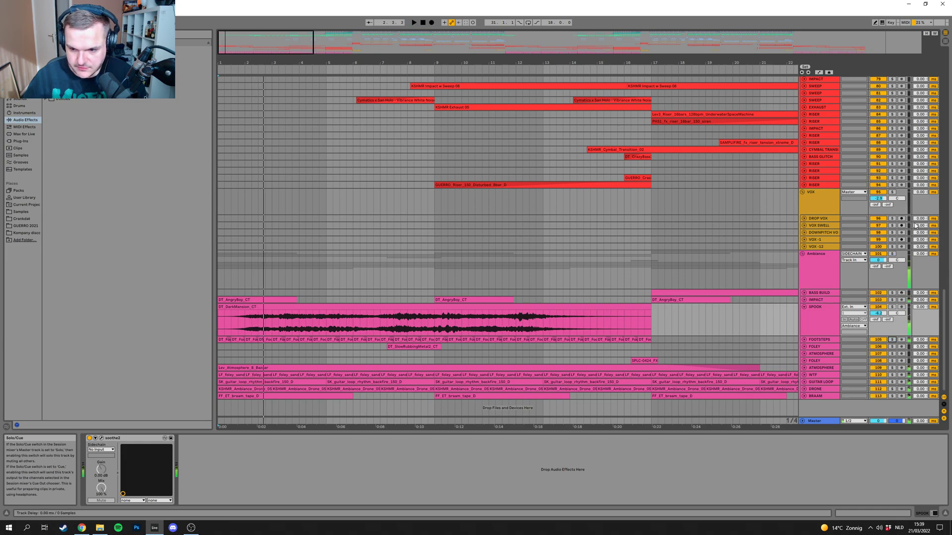
Step: Solo the whole Ambiance group, listen to its opening bars, and stop playback
left_click(892, 254)
key("space")
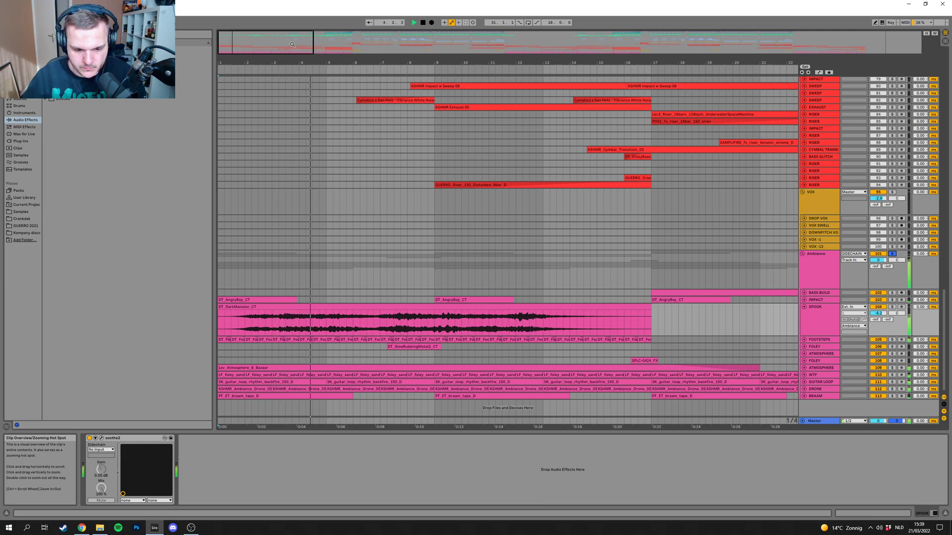
key("space")
left_click_drag(270, 59, 270, 61)
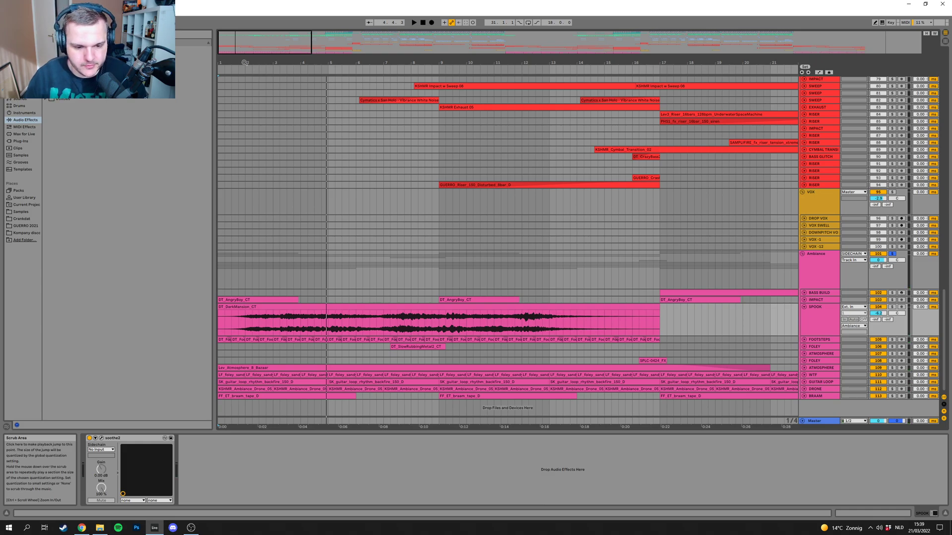
left_click_drag(311, 43, 289, 42)
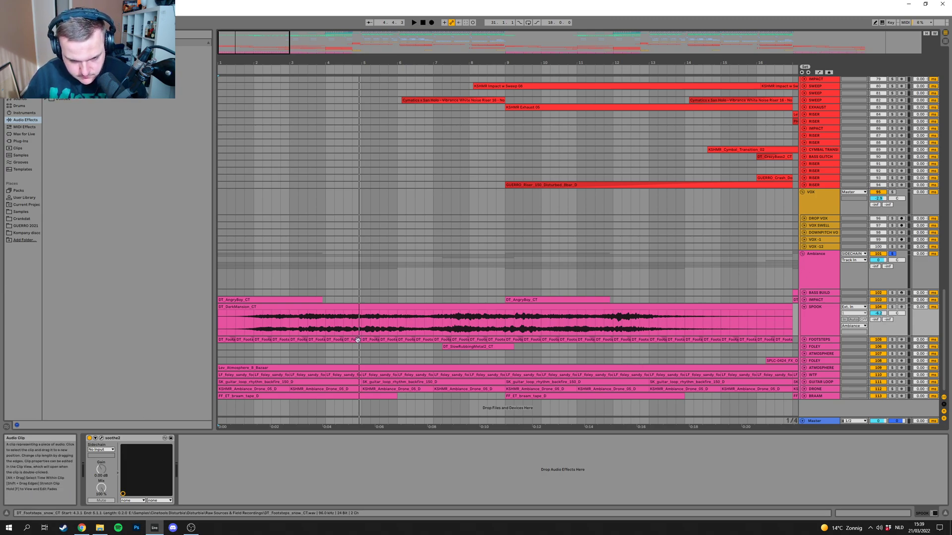
Step: Select a footsteps clip in bar 3 and the sandy foley clip at bar 7 of the WTF track to point out the layers
left_click(311, 340)
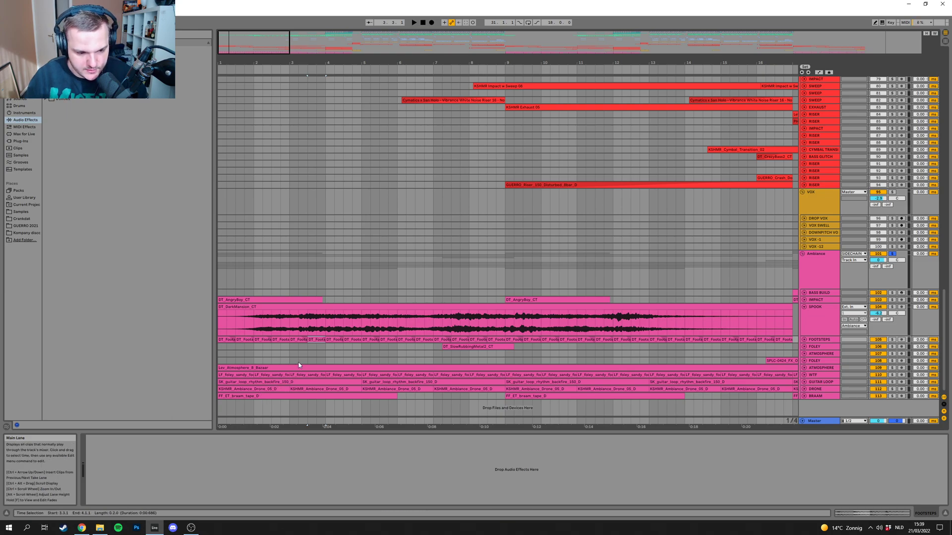
left_click(443, 376)
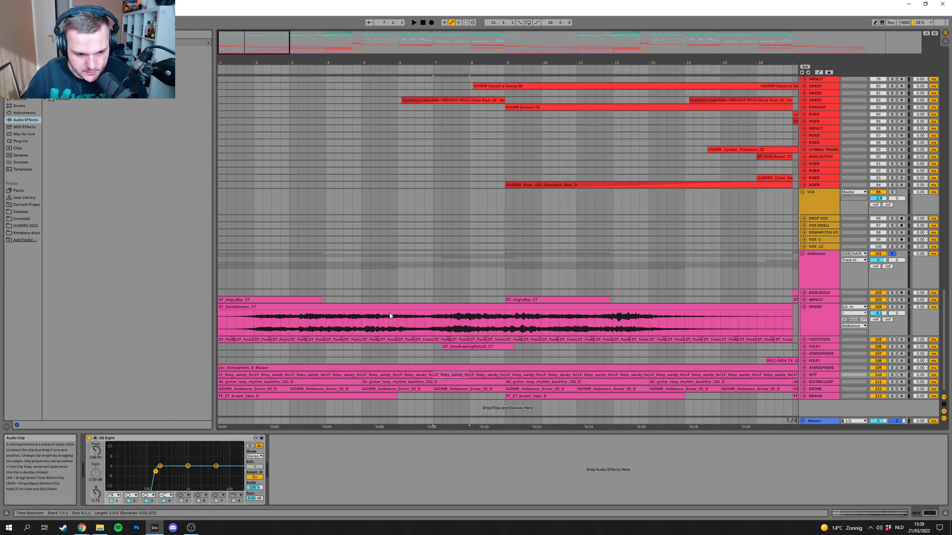
left_click_drag(268, 41, 248, 51)
scroll(311, 212, "up", 3)
scroll(671, 259, "down", 5)
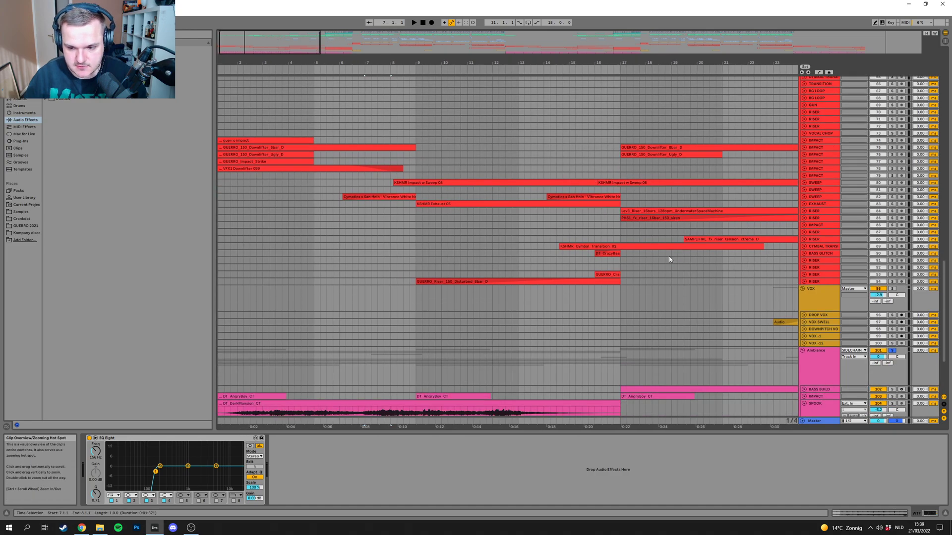
left_click_drag(666, 299, 644, 234)
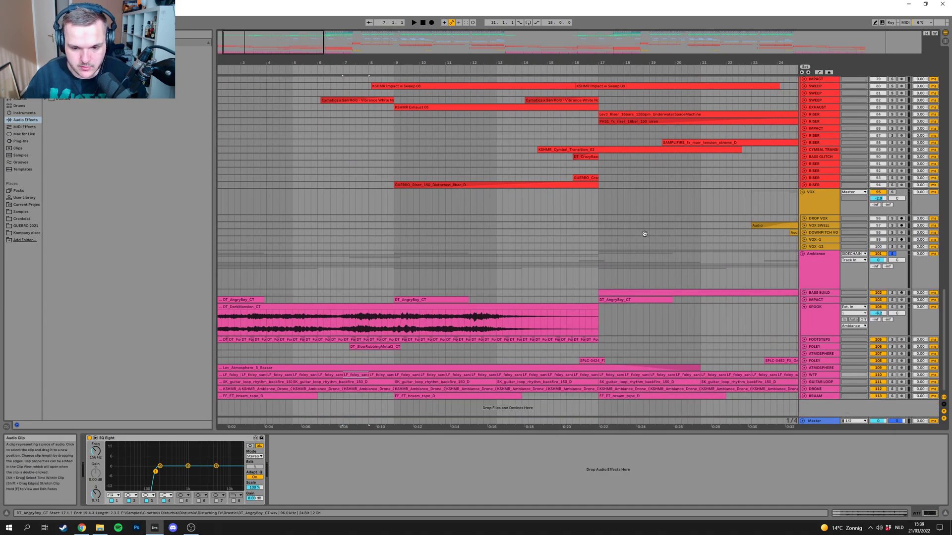
Step: Unfold all tracks in the Ambiance group and look over their clip waveforms across the intro
left_click(804, 300, "alt")
scroll(594, 299, "down", 5)
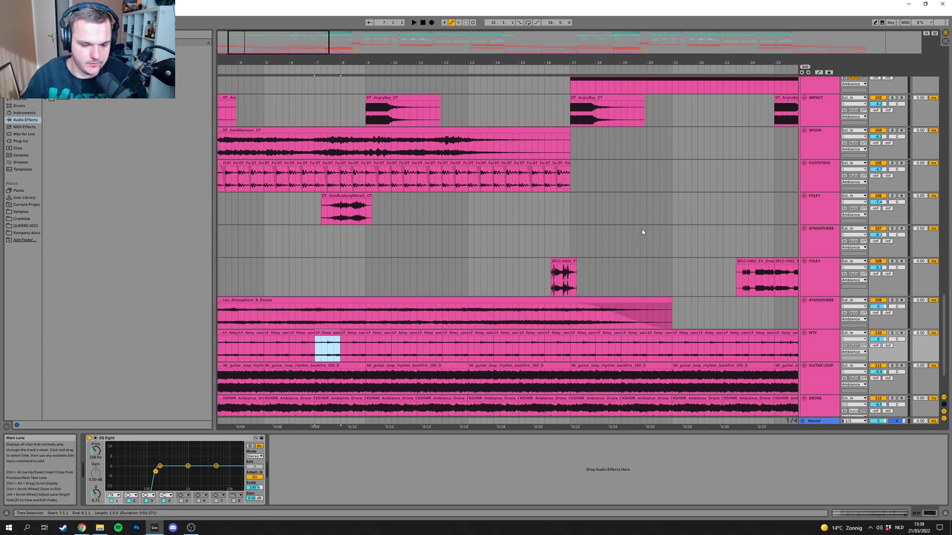
scroll(629, 231, "down", 3)
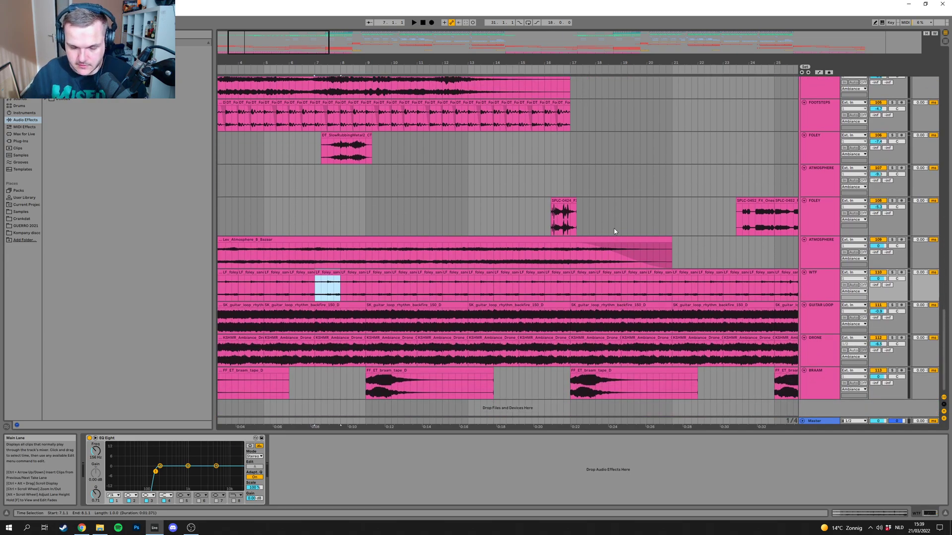
left_click_drag(517, 194, 556, 179)
left_click_drag(599, 210, 597, 174)
scroll(602, 172, "right", 4)
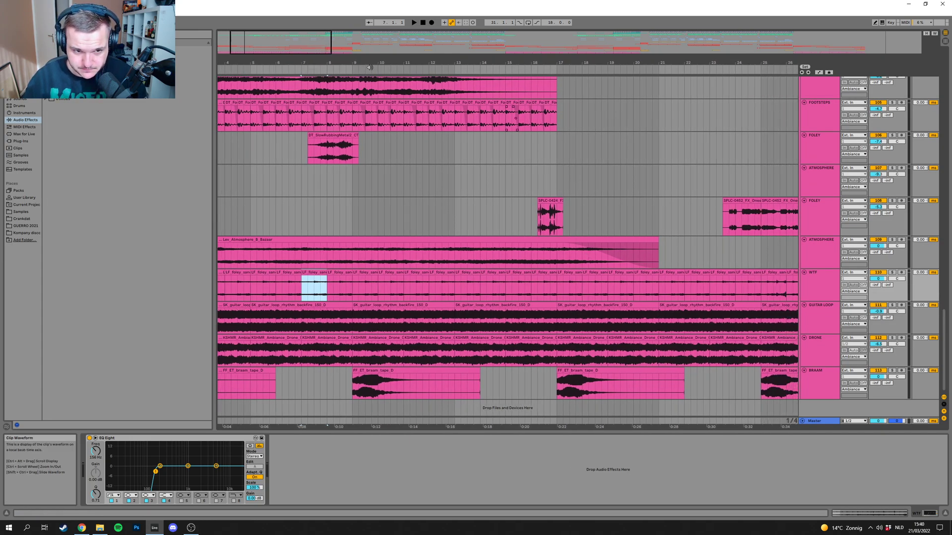
scroll(415, 220, "down", 3)
scroll(415, 220, "up", 5)
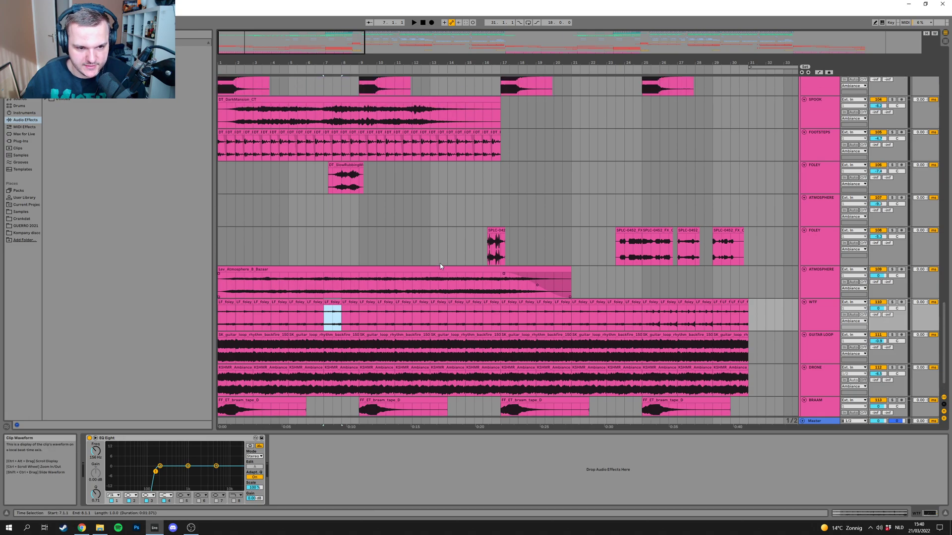
scroll(507, 303, "down", 1)
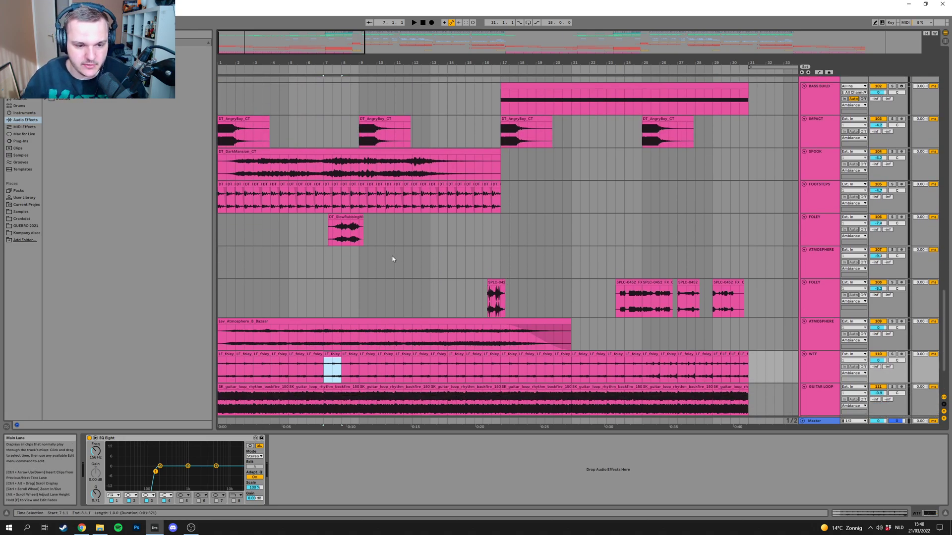
Step: Play from bar 7 with the metal-rubbing FOLEY track soloed, and listen on with the other ambience layers
left_click(332, 230)
left_click(891, 217)
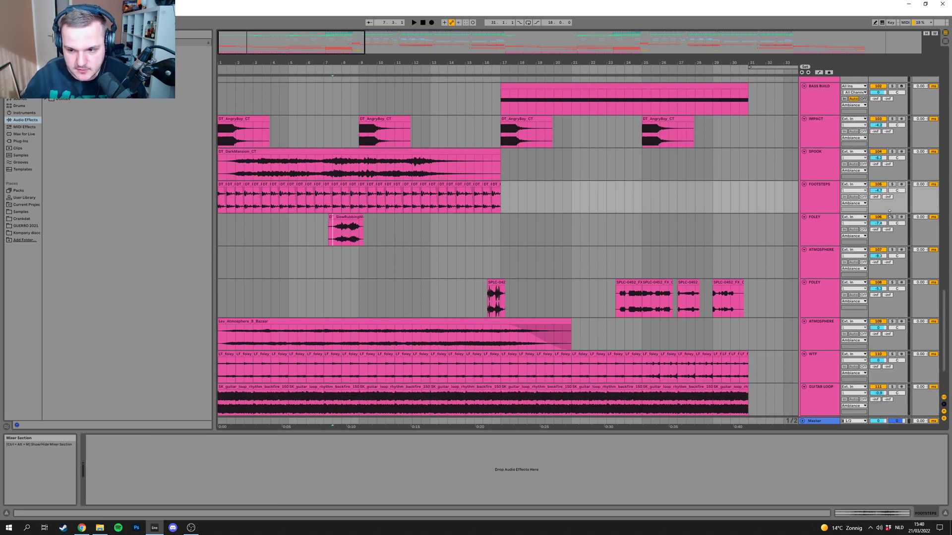
key("space")
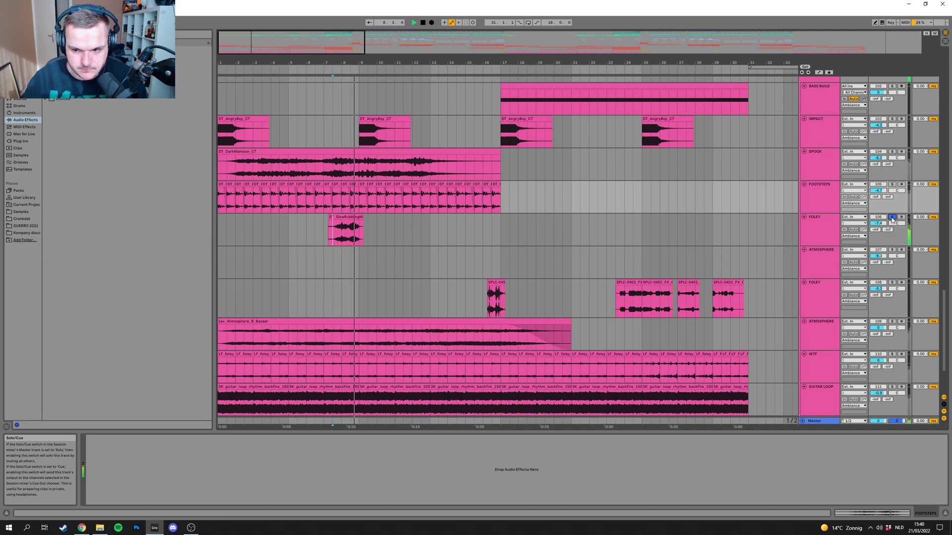
scroll(542, 238, "down", 2)
left_click_drag(542, 238, 512, 215)
scroll(780, 227, "up", 5)
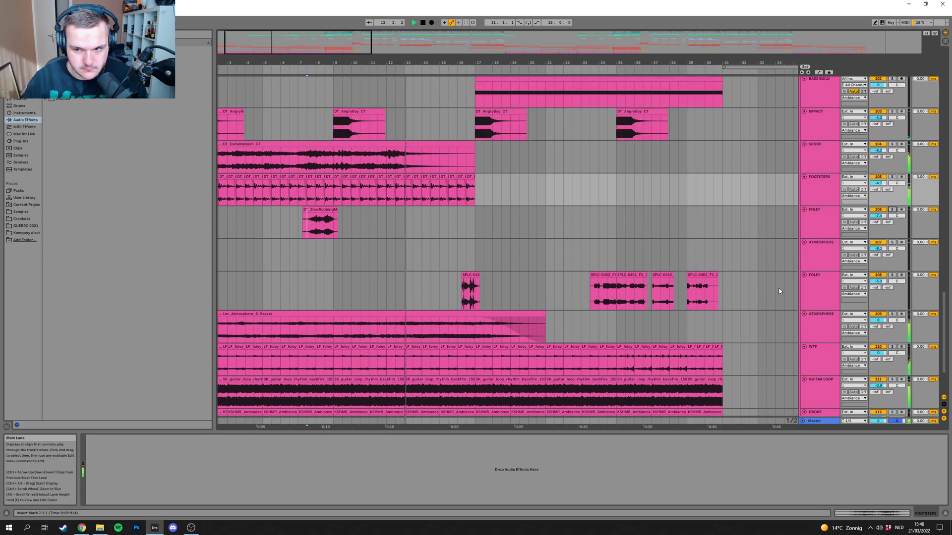
scroll(496, 280, "down", 2)
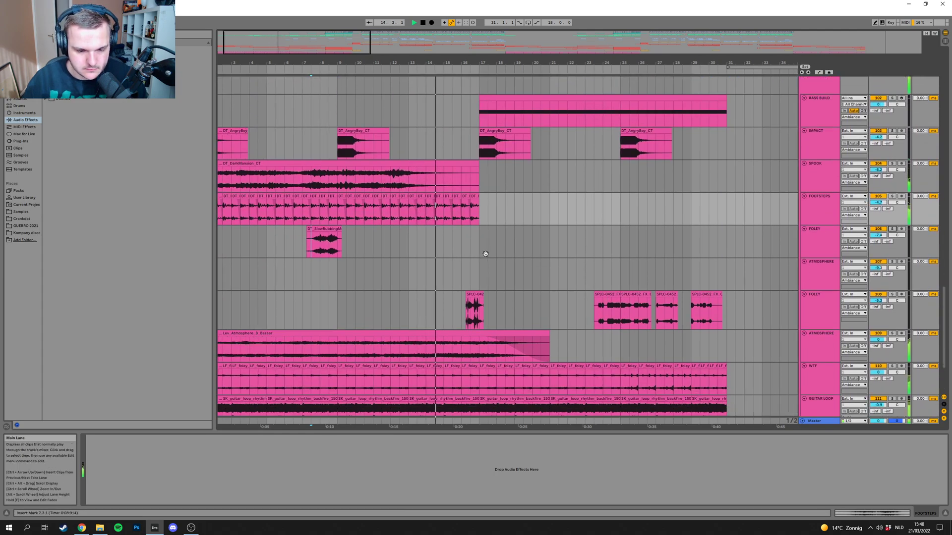
Step: Listen to the second FOLEY track, containing the SPLC clips, in solo around bar 16 and stop playback
left_click_drag(477, 258, 490, 219)
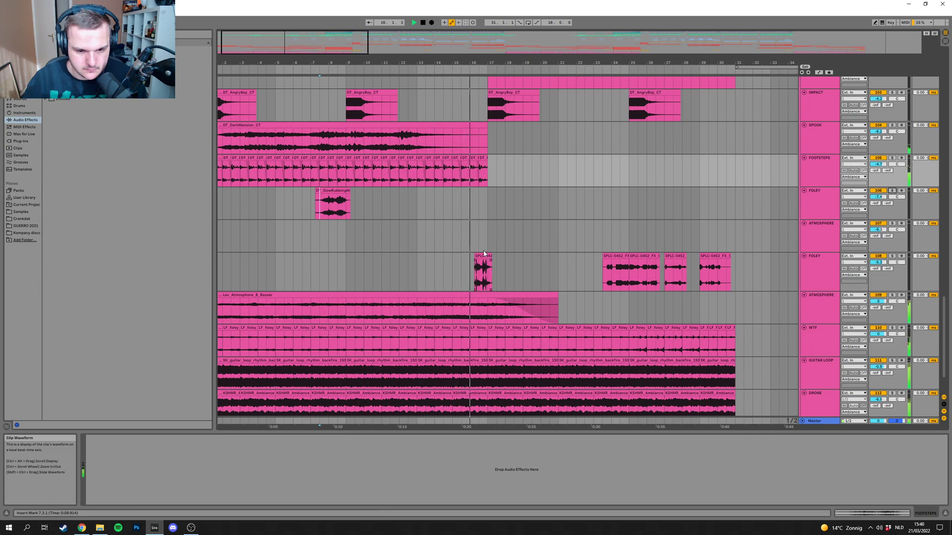
key("space")
left_click(892, 256)
left_click_drag(559, 257, 573, 201)
Step: Select the first KSHMR Impact w Sweep clip on the SWEEP track and unfold all tracks in the FX group
scroll(501, 295, "up", 12)
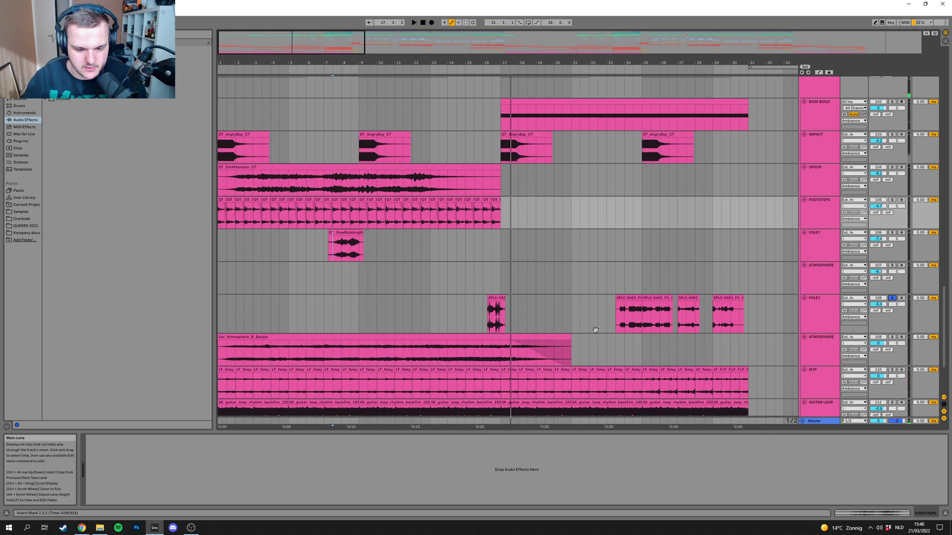
scroll(462, 250, "up", 6)
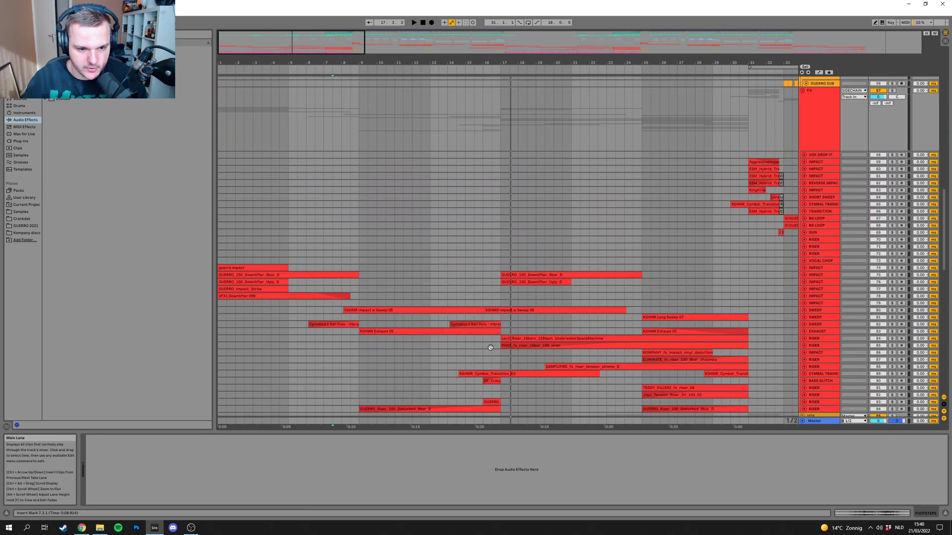
scroll(297, 223, "down", 2)
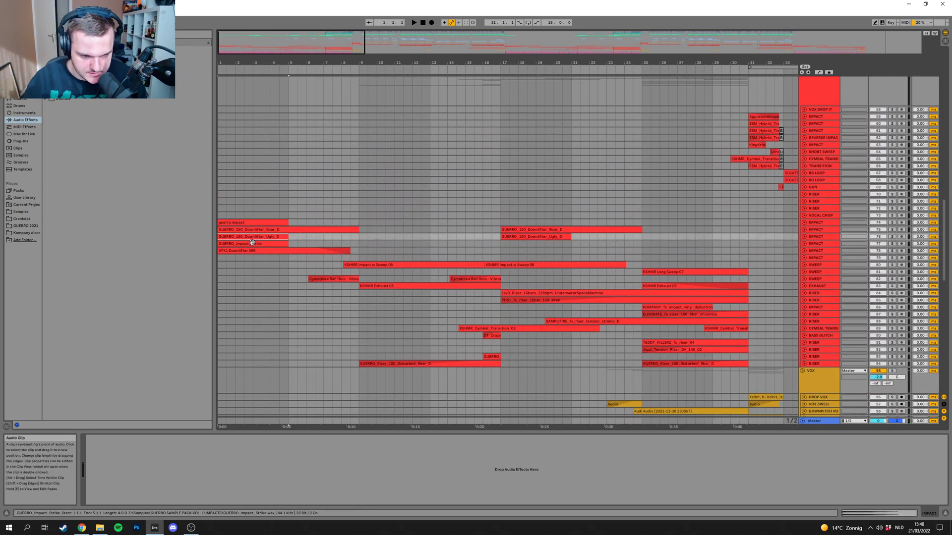
left_click(383, 263)
left_click(804, 265, "alt")
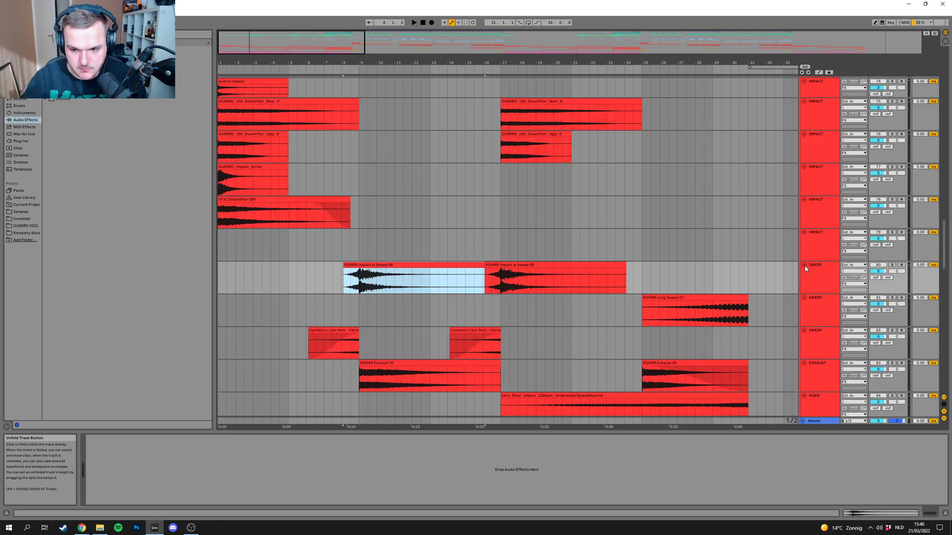
Step: Examine the impact, sweep, riser and cymbal transition clips across the unfolded FX tracks
scroll(512, 238, "down", 4)
scroll(424, 235, "up", 5)
scroll(733, 198, "up", 8)
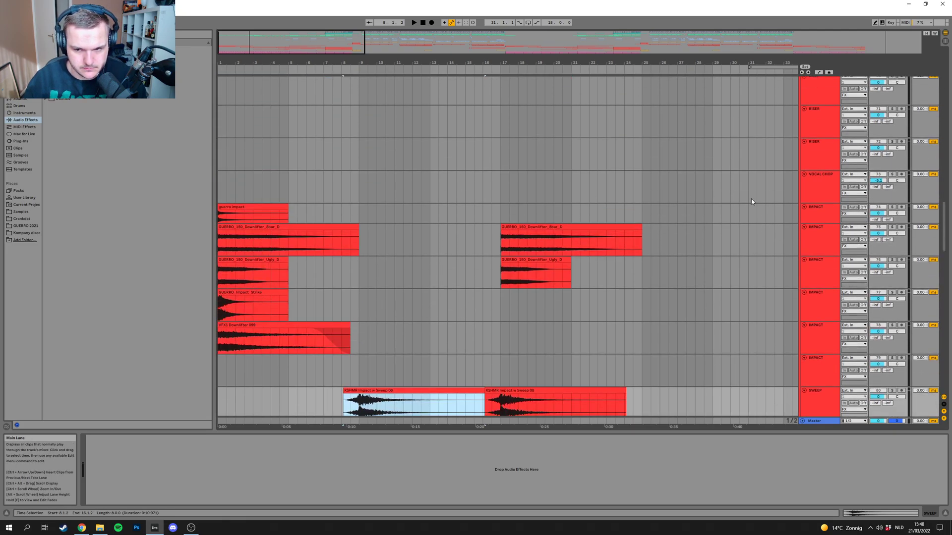
scroll(486, 325, "down", 20)
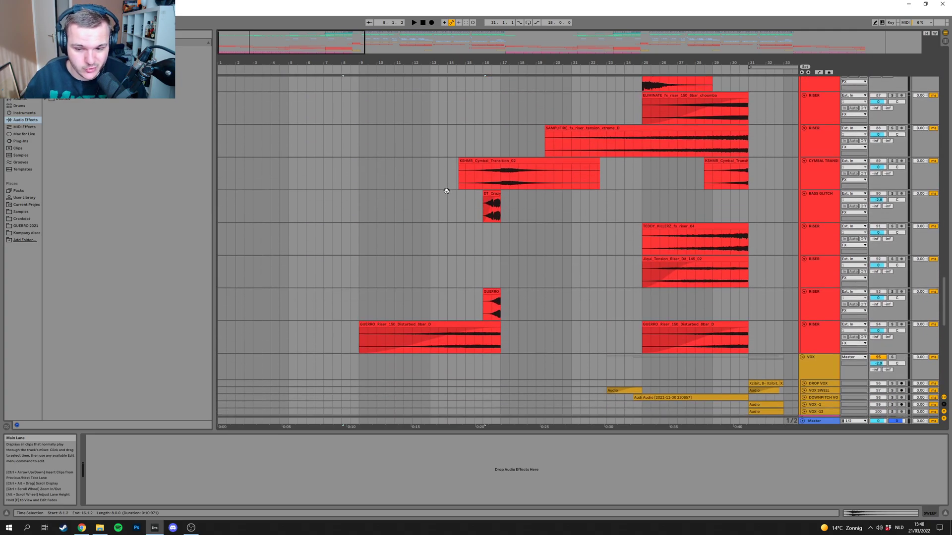
scroll(674, 322, "up", 5)
scroll(679, 327, "down", 2)
scroll(678, 325, "up", 13)
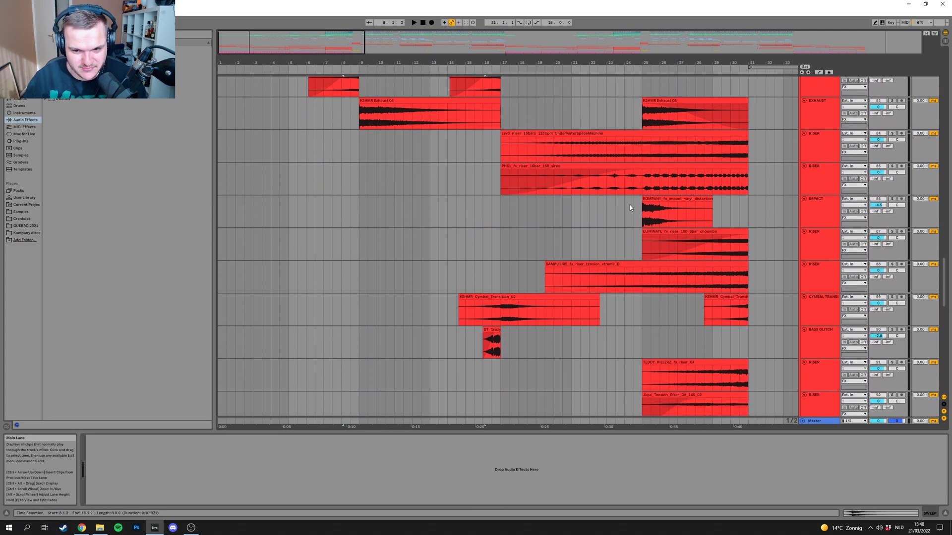
Step: Fold the tracks in the FX group and unfold all tracks in the High Percs group
scroll(364, 200, "up", 12)
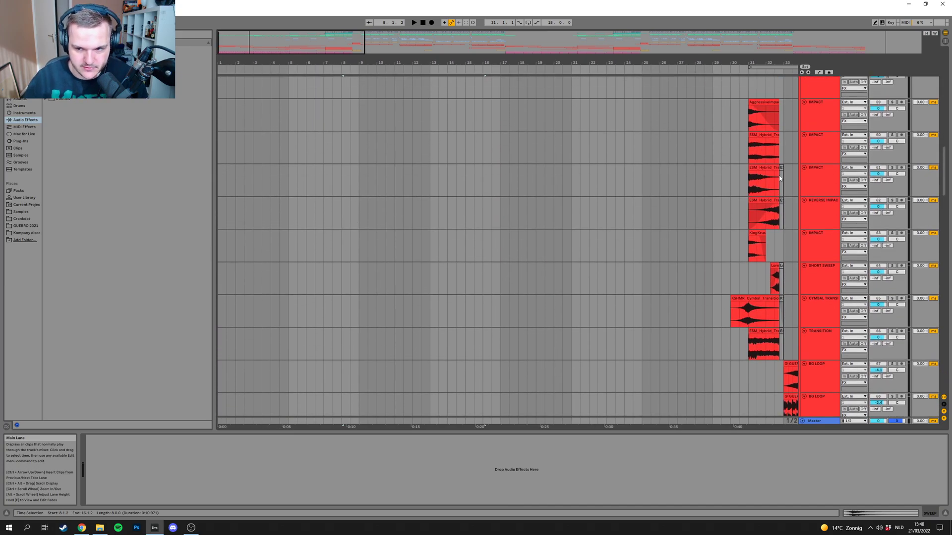
left_click(804, 135, "alt")
scroll(349, 199, "up", 2)
scroll(377, 223, "up", 20)
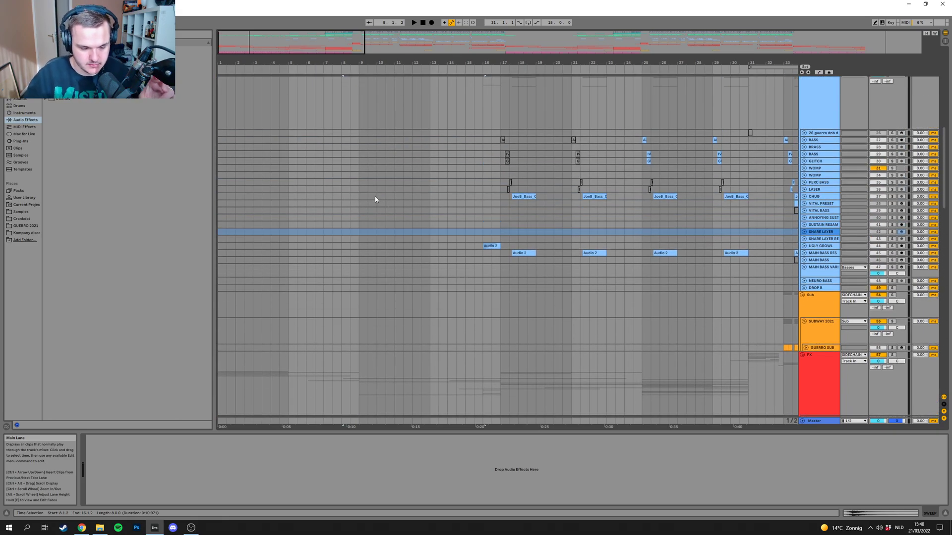
scroll(374, 223, "up", 4)
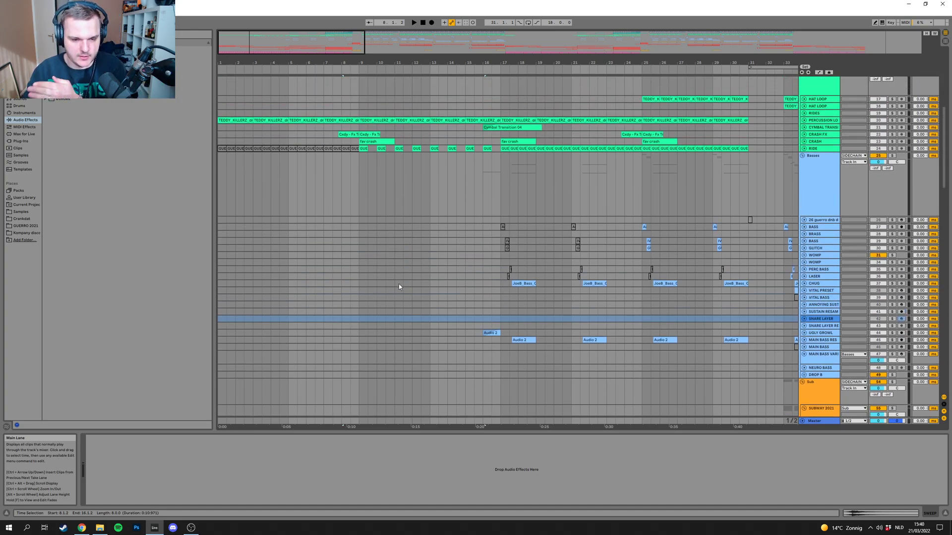
scroll(337, 248, "up", 5)
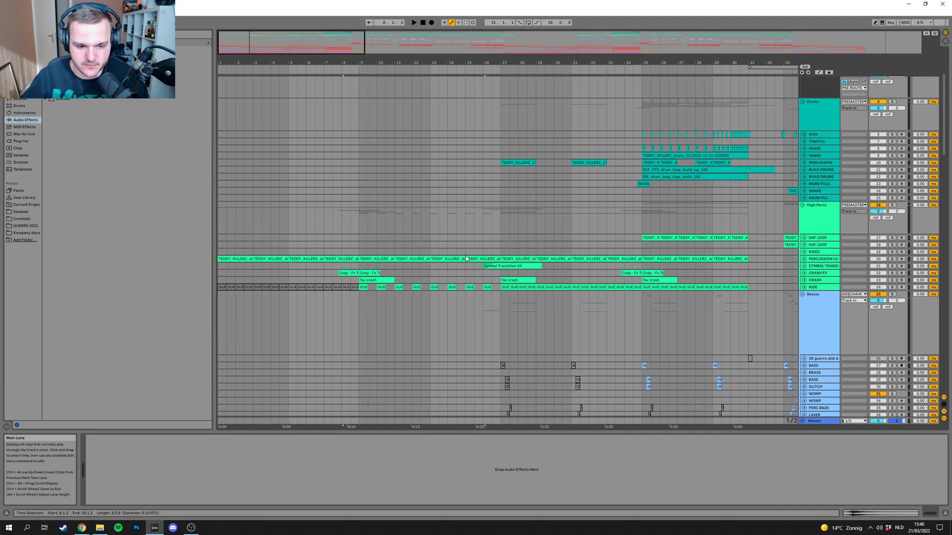
left_click(804, 273, "alt")
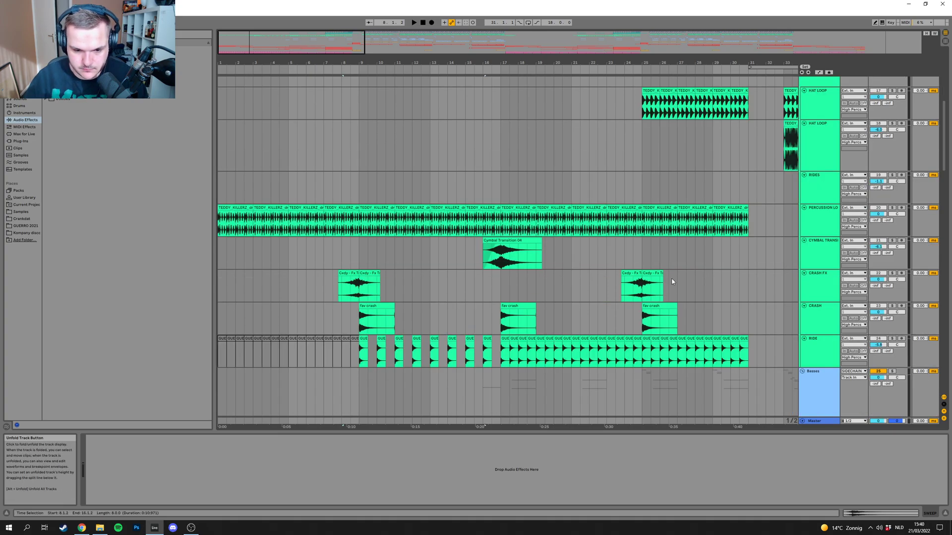
Step: Listen to the Cody Fx Transition clips around bar 9 with the CRASH FX track soloed, and stop playback
left_click(364, 286)
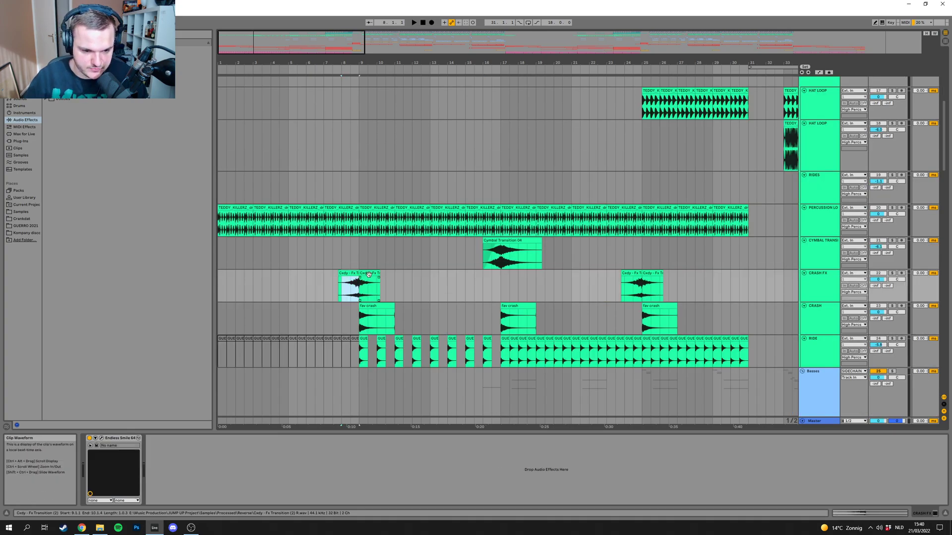
left_click(892, 273)
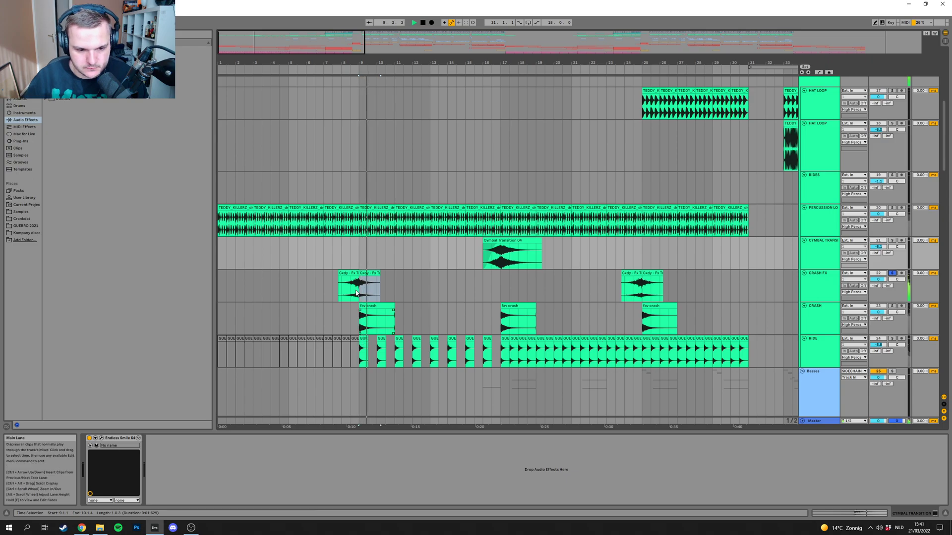
key("space")
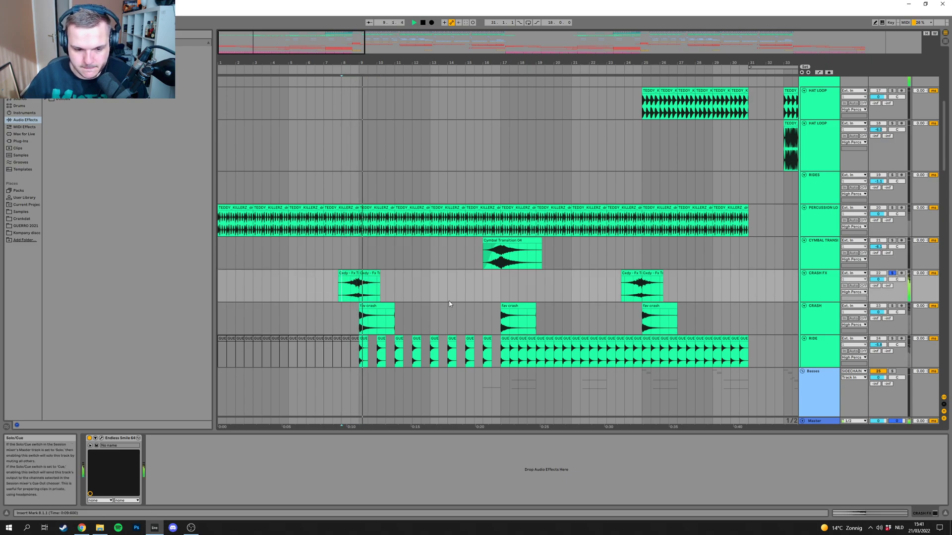
scroll(444, 307, "up", 5)
scroll(439, 239, "up", 3)
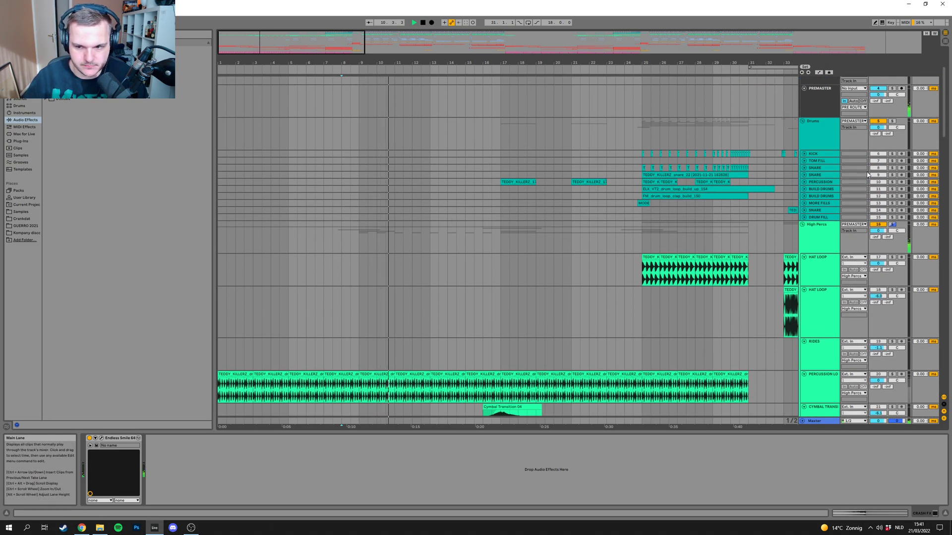
scroll(632, 324, "down", 2)
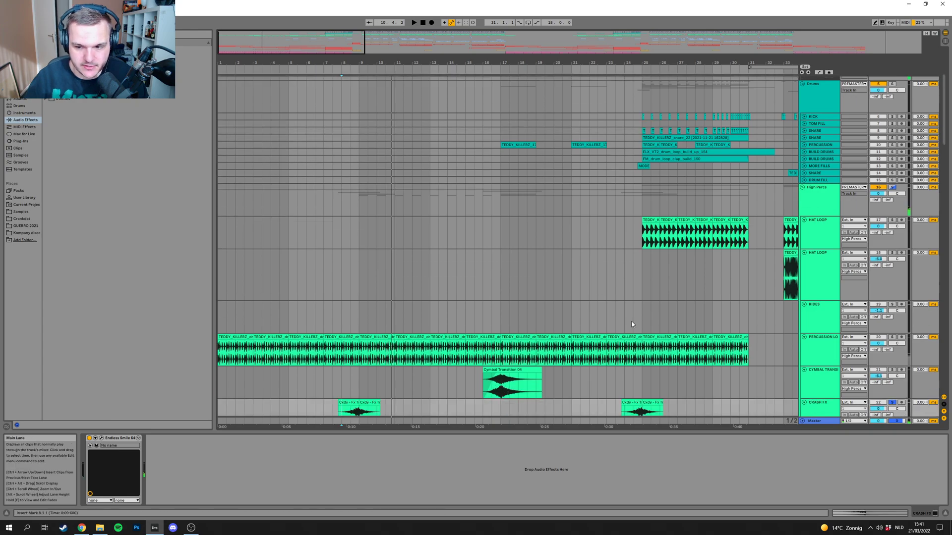
Step: Fold all groups in the arrangement and unfold the FX group to show its tracks
left_click(803, 188)
left_click(803, 202, "alt")
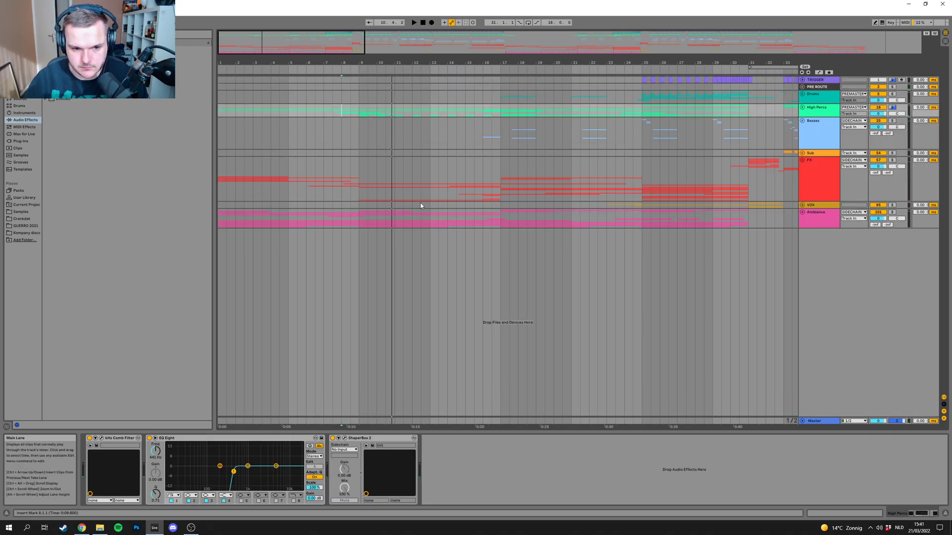
left_click(803, 213)
left_click(801, 162)
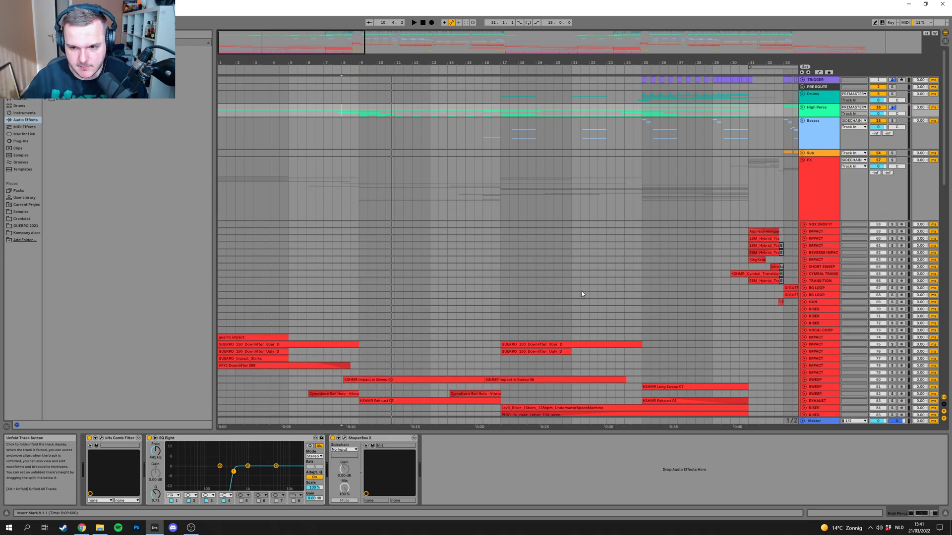
scroll(617, 278, "down", 4)
scroll(503, 236, "up", 4)
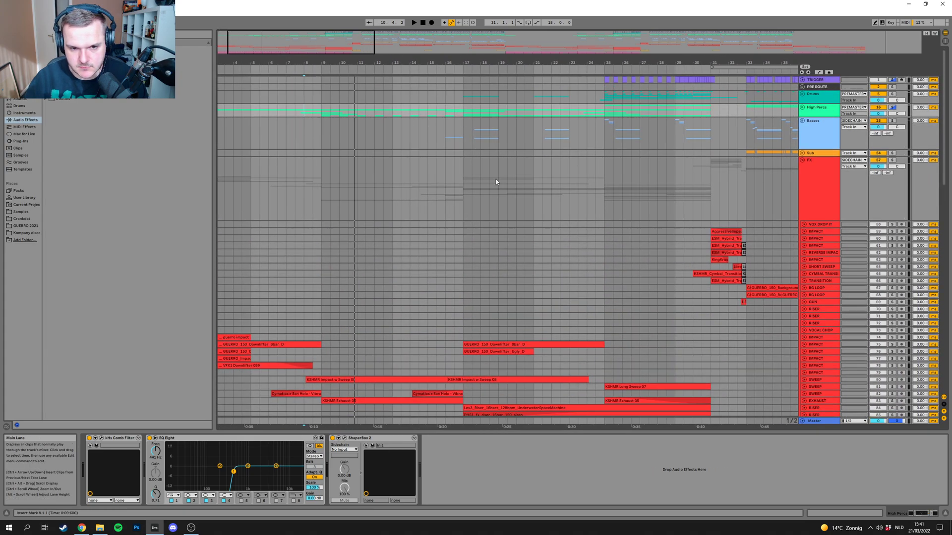
Step: Unfold the High Percs group and set the playback start to bar 16, at the Cymbal Transition 04 clip
left_click(803, 107)
scroll(460, 230, "down", 4)
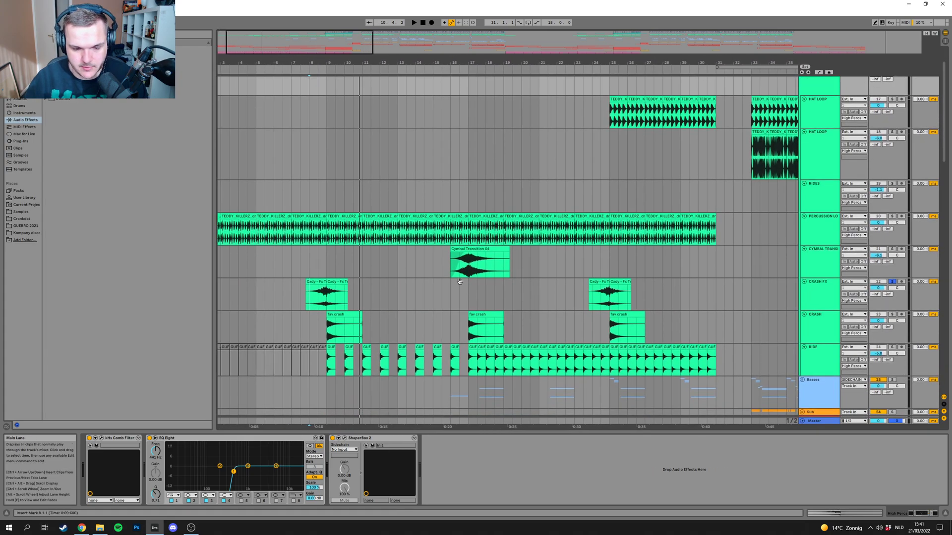
left_click(455, 229)
left_click_drag(531, 303, 431, 289)
left_click_drag(368, 305, 452, 289)
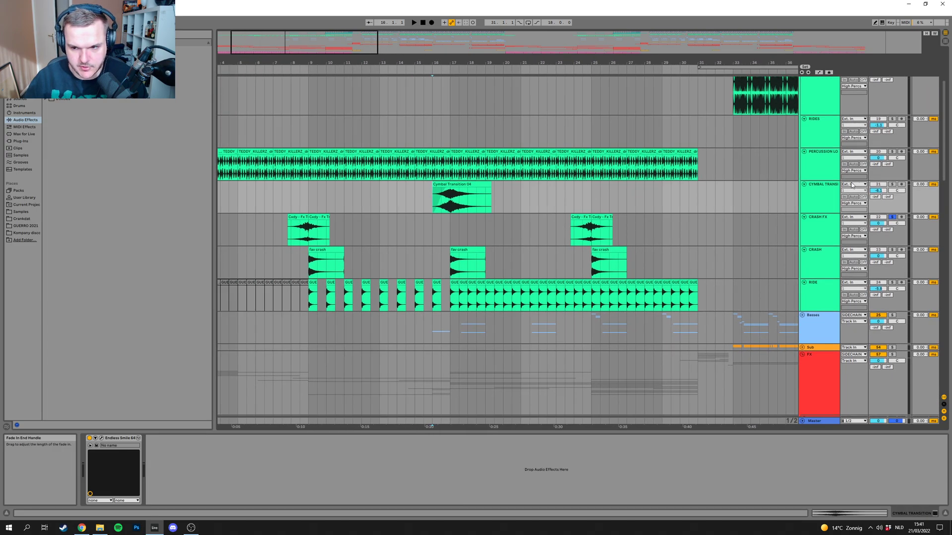
Step: Play the whole High Percs group in solo from bar 16, with its device chain displayed, and stop playback
scroll(858, 299, "up", 5)
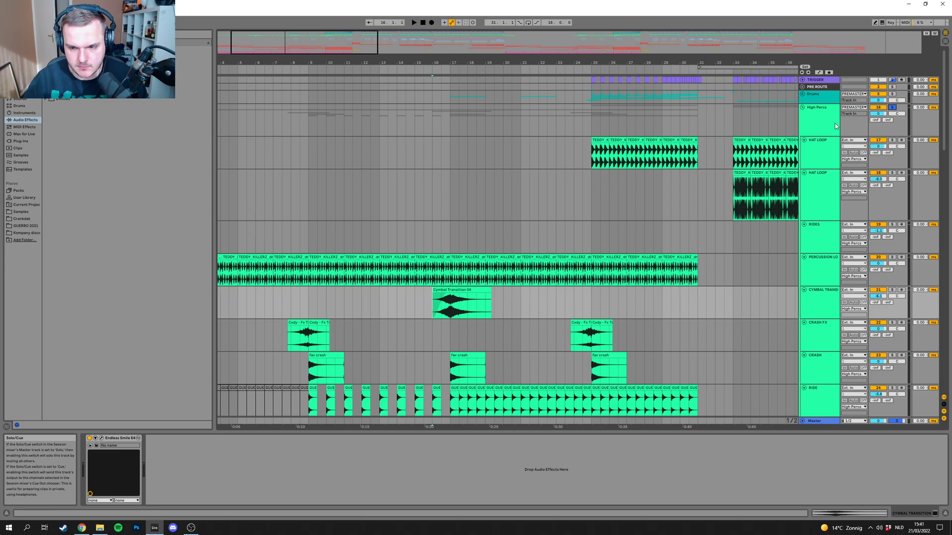
left_click(819, 115)
key("space")
left_click_drag(637, 277, 590, 195)
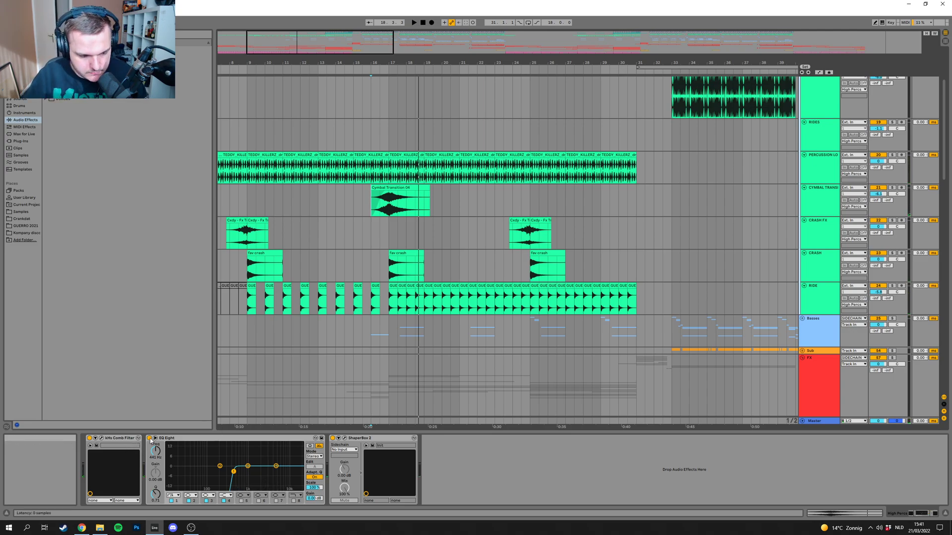
left_click_drag(445, 254, 468, 278)
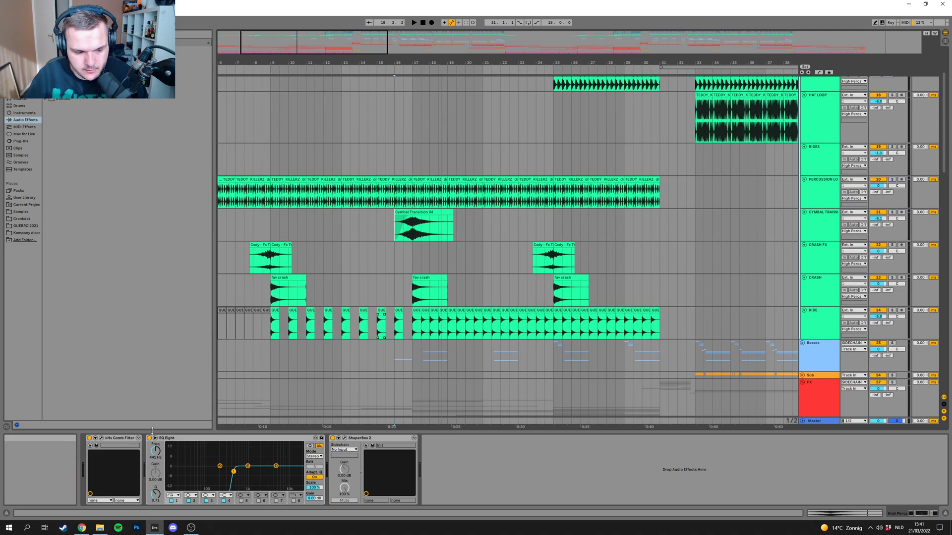
Step: Open the kHs Comb Filter window of the High Percs group and look over the group's percussion clips
left_click(116, 438)
left_click_drag(410, 171, 323, 135)
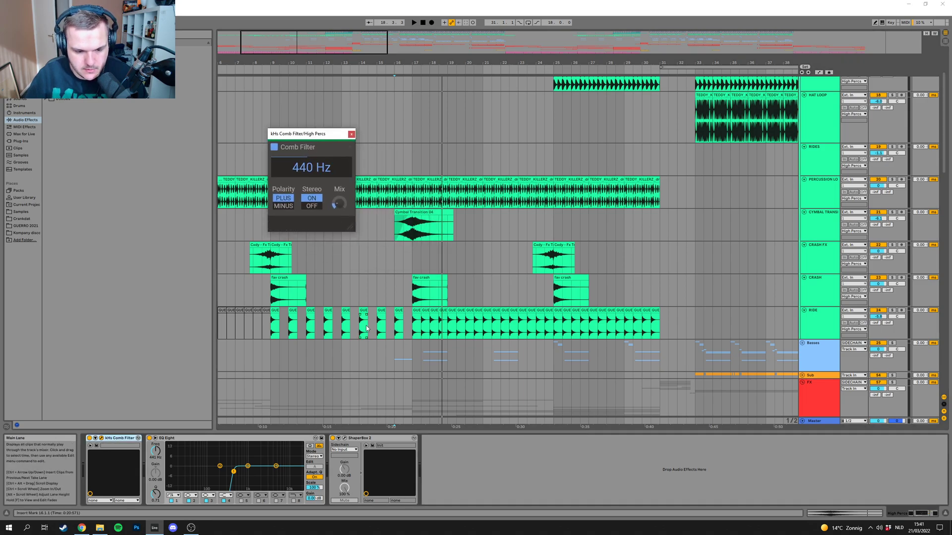
left_click_drag(359, 341, 364, 357)
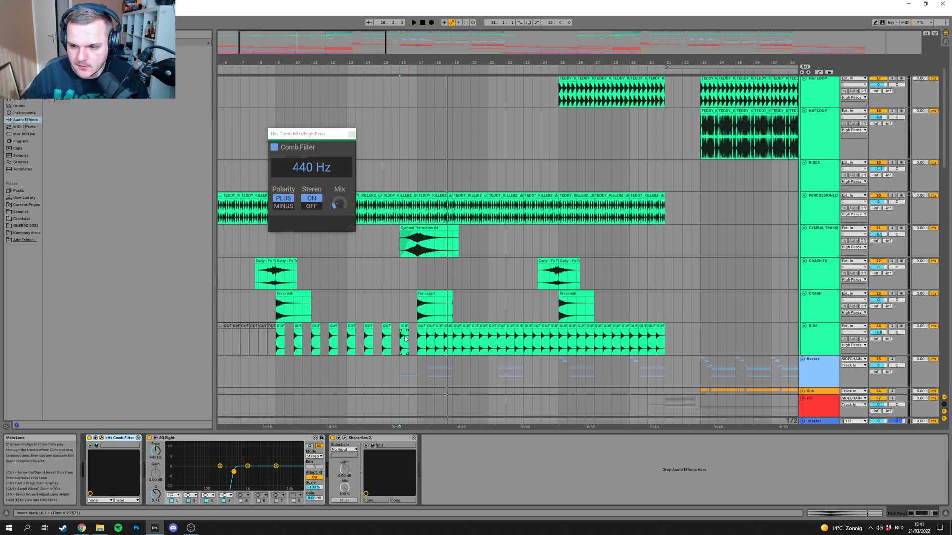
scroll(665, 300, "up", 4)
left_click(817, 118)
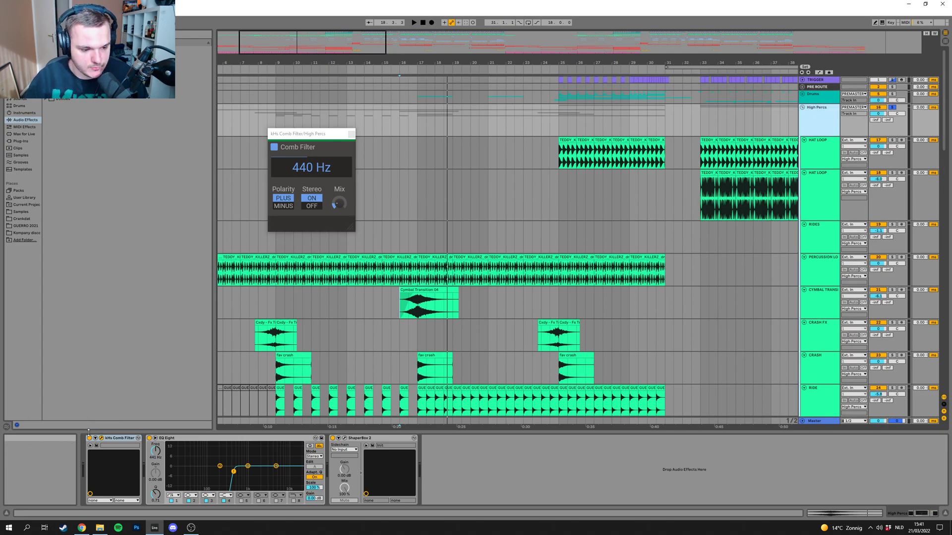
Step: Play the High Percs group from bar 17, bypassing and re-enabling the comb filter to compare, and close the plug-in window
left_click(420, 218)
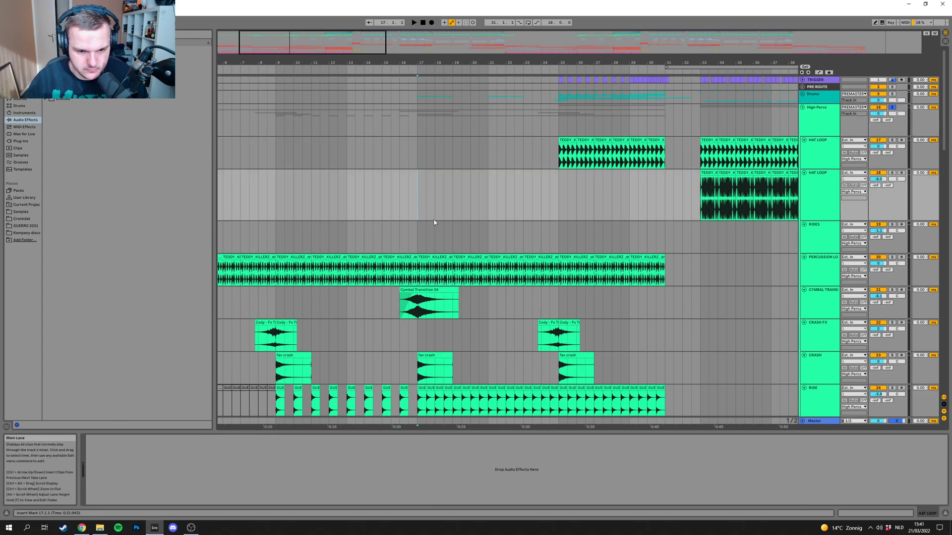
left_click(815, 133)
key("space")
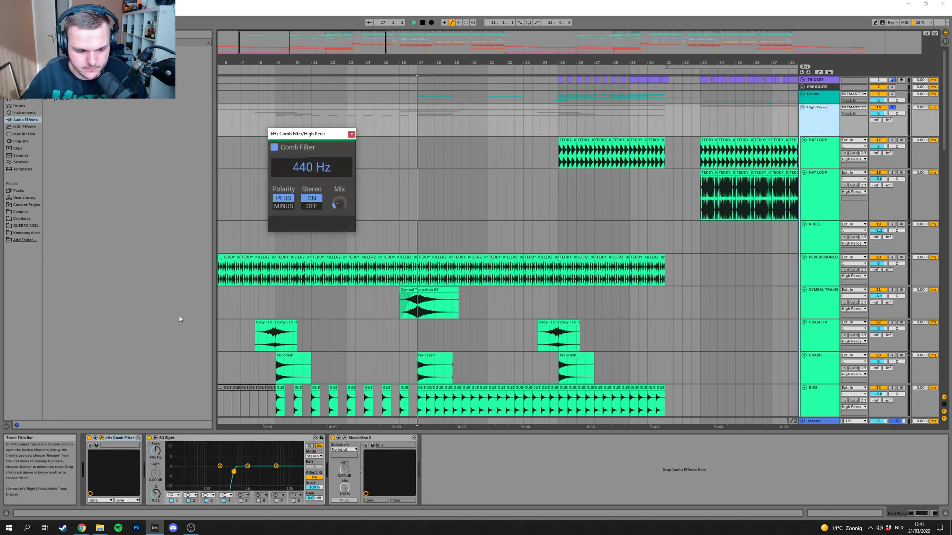
left_click(89, 438)
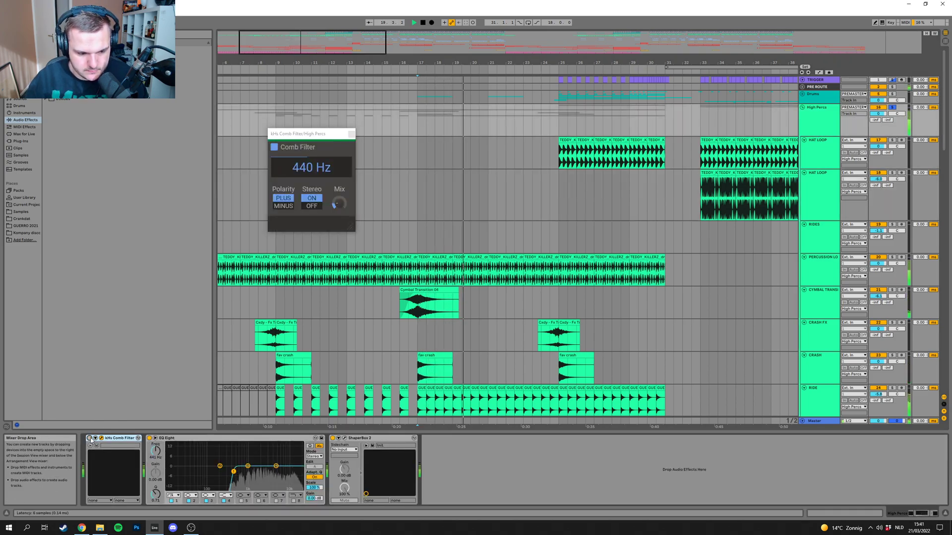
left_click(90, 438)
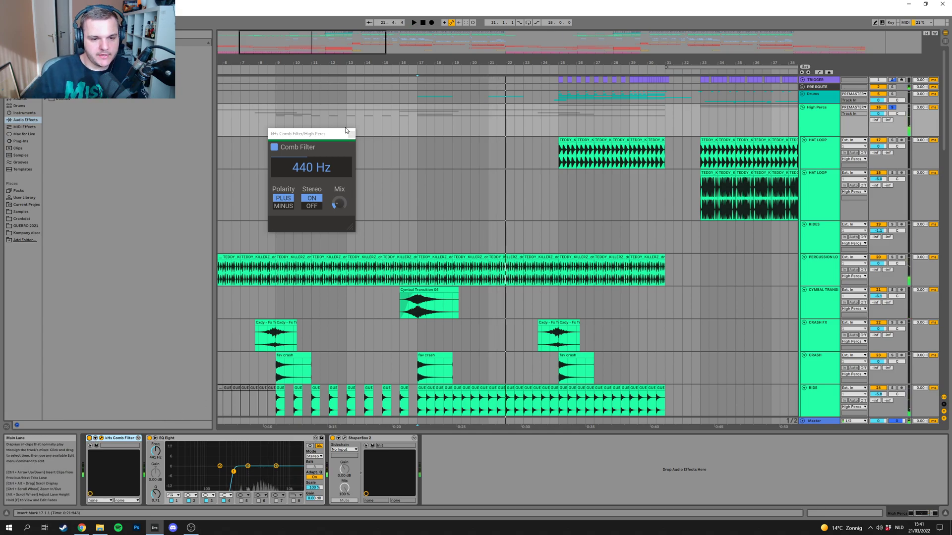
left_click(351, 134)
left_click_drag(590, 63, 589, 76)
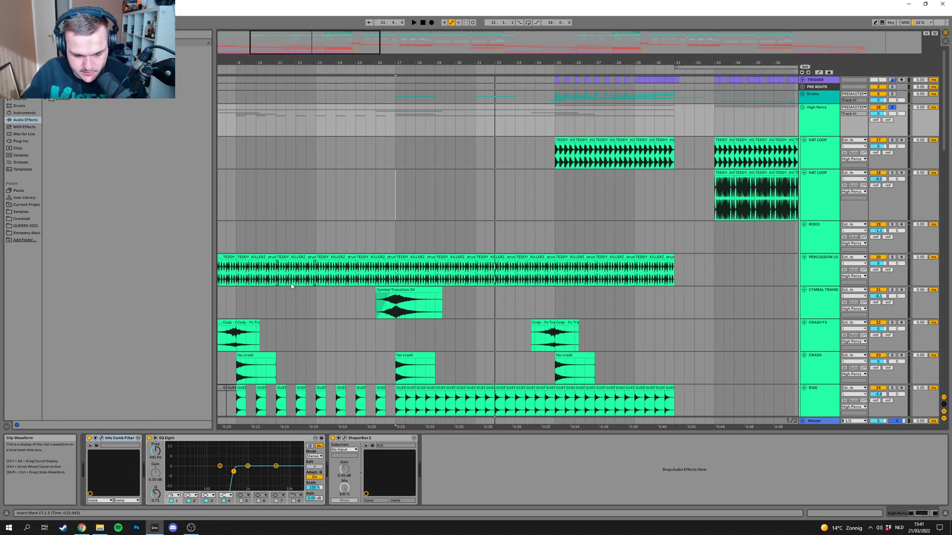
Step: Reopen the kHs Comb Filter to examine its Mix control, close it, and select the EQ Eight on the High Percs group
left_click(101, 438)
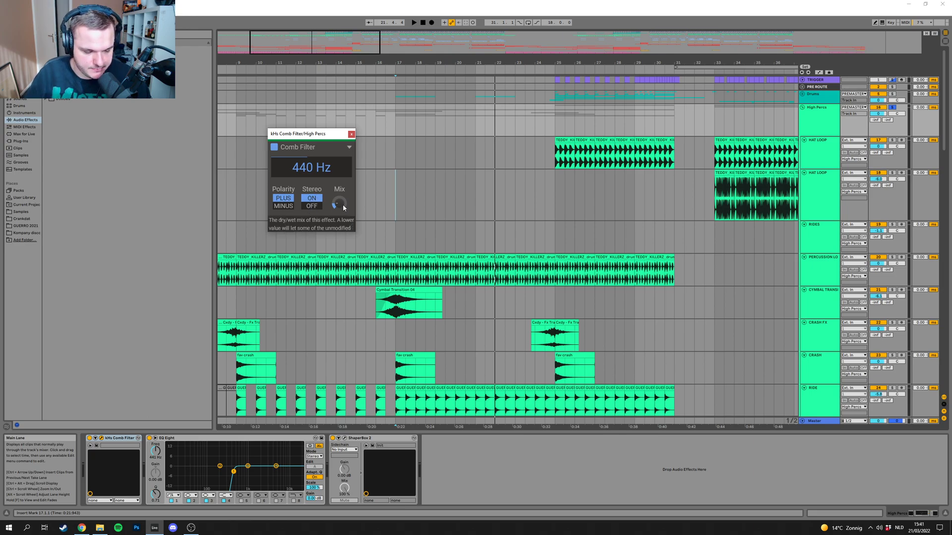
left_click(353, 134)
left_click_drag(334, 61, 288, 90)
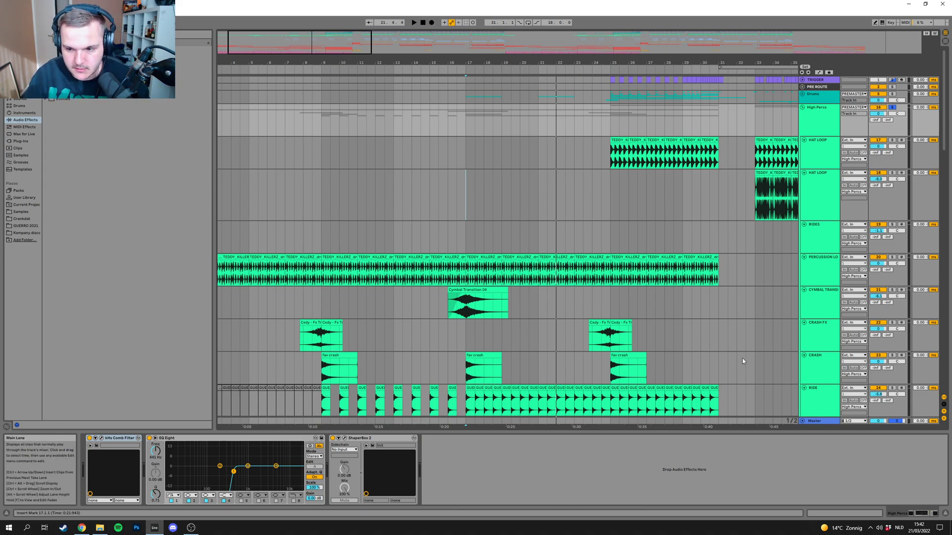
left_click(205, 442)
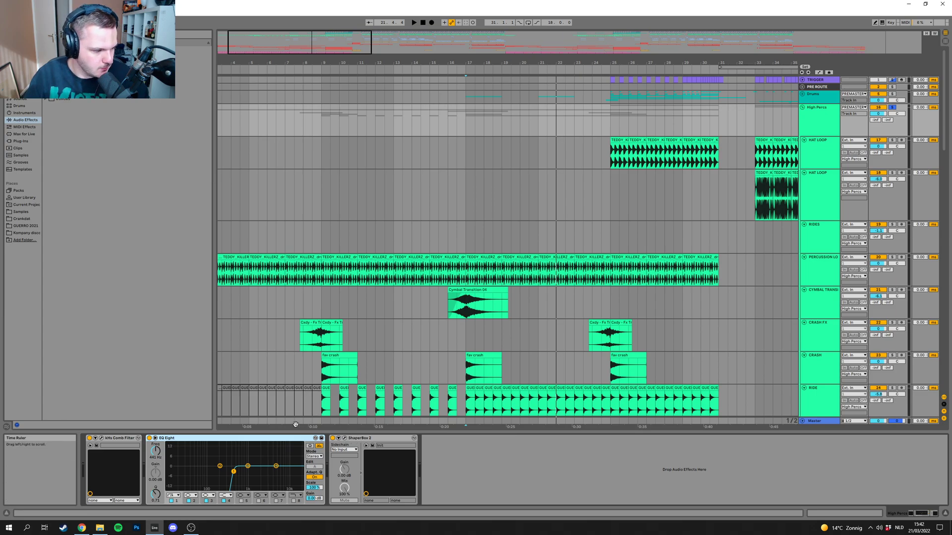
left_click_drag(267, 63, 298, 58)
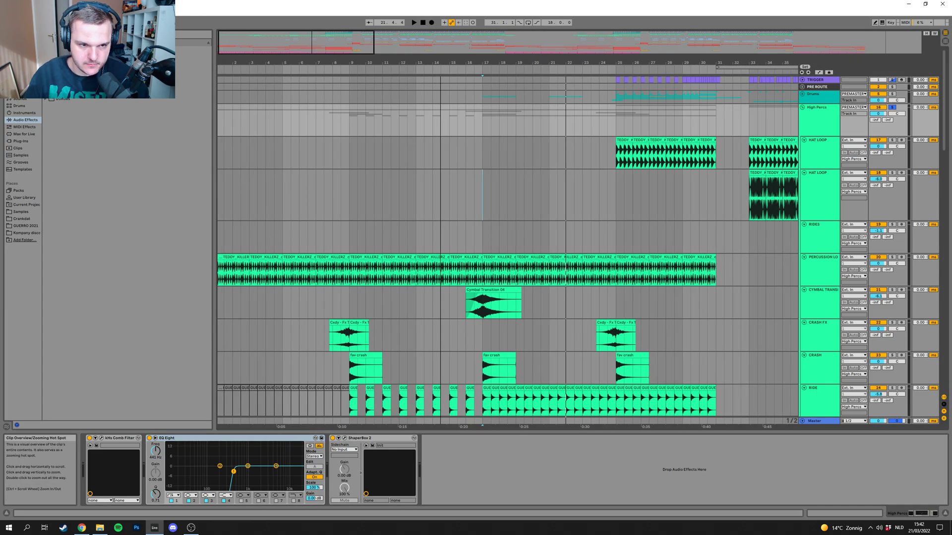
Step: Set the playback start to bar 17 on the CYMBAL TRANSITION track and reselect the High Percs group to display its device chain
scroll(425, 370, "down", 3)
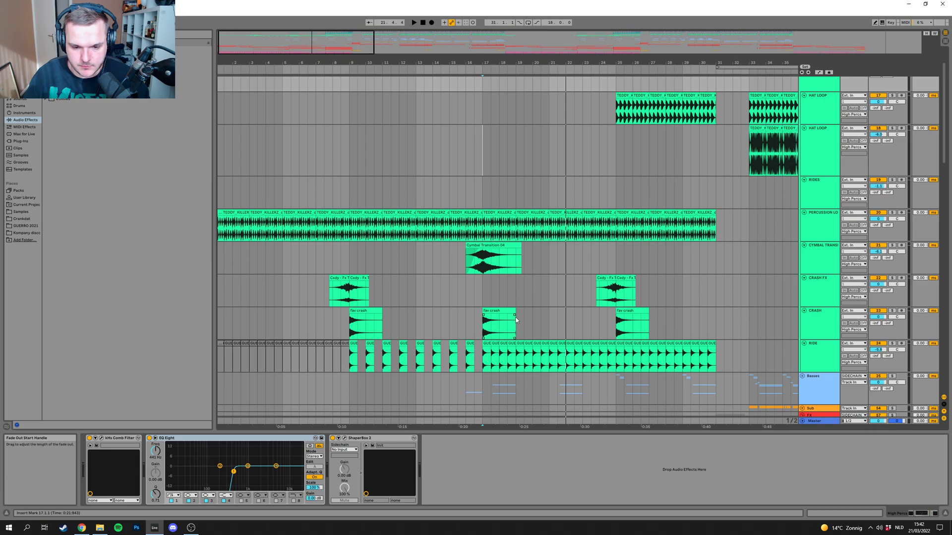
left_click(807, 319)
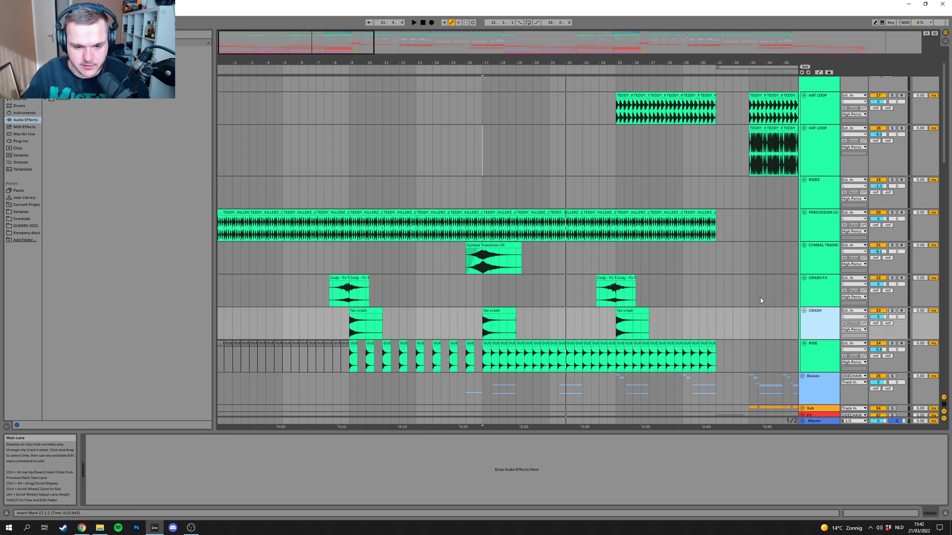
left_click(479, 260)
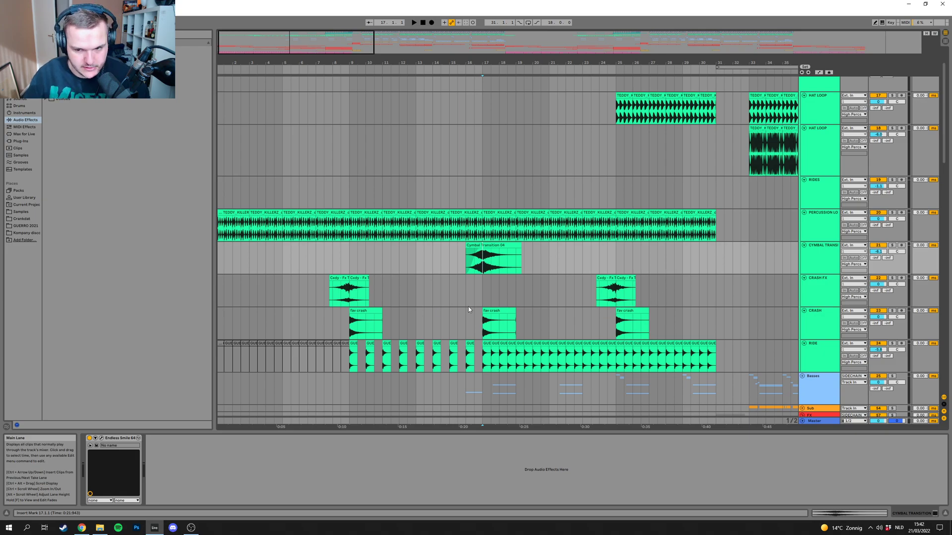
scroll(469, 309, "up", 3)
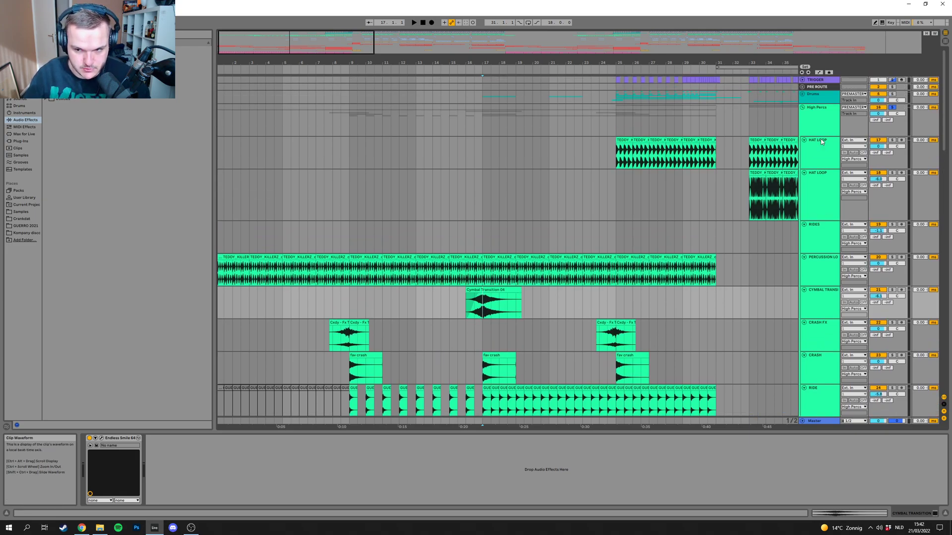
left_click(821, 122)
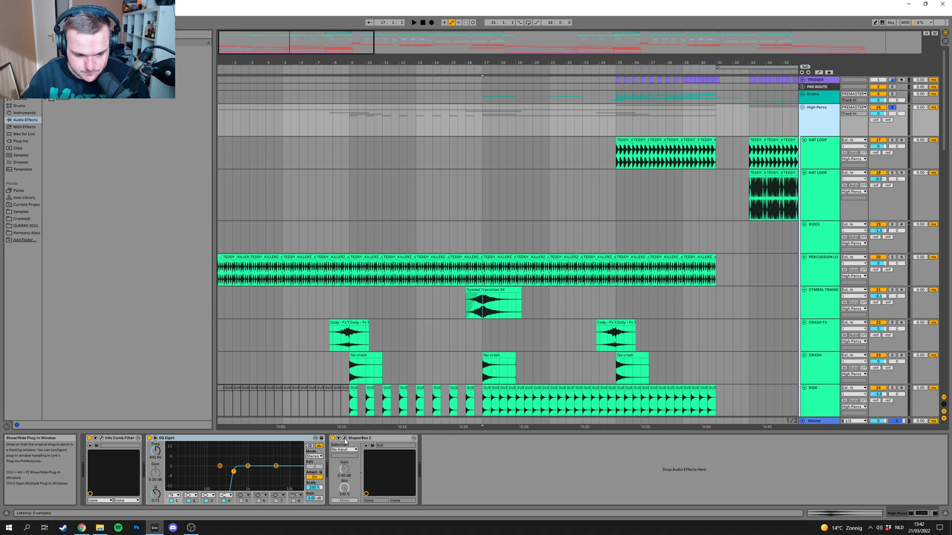
Step: Open the ShaperBox 2 window of the High Percs group, examine its volume curve and Mix setting, and close it
left_click(345, 439)
left_click_drag(604, 176, 365, 131)
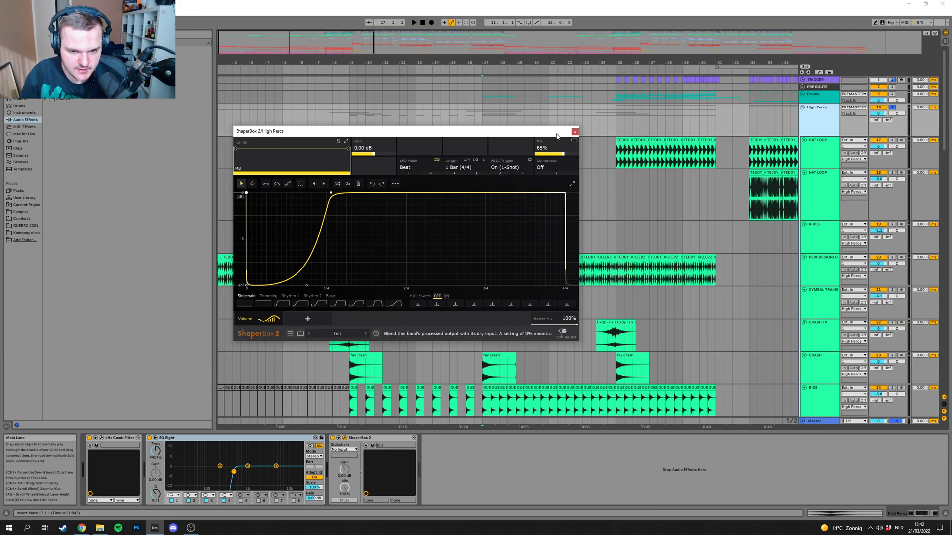
left_click(575, 132)
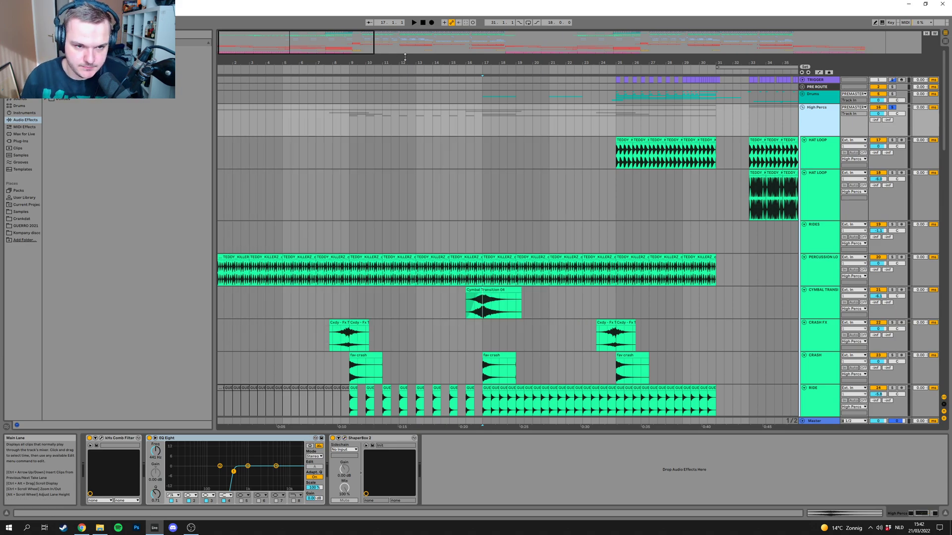
Step: Unfold the Basses group, set the playback start to bar 17 on it and solo the group
scroll(581, 133, "down", 3)
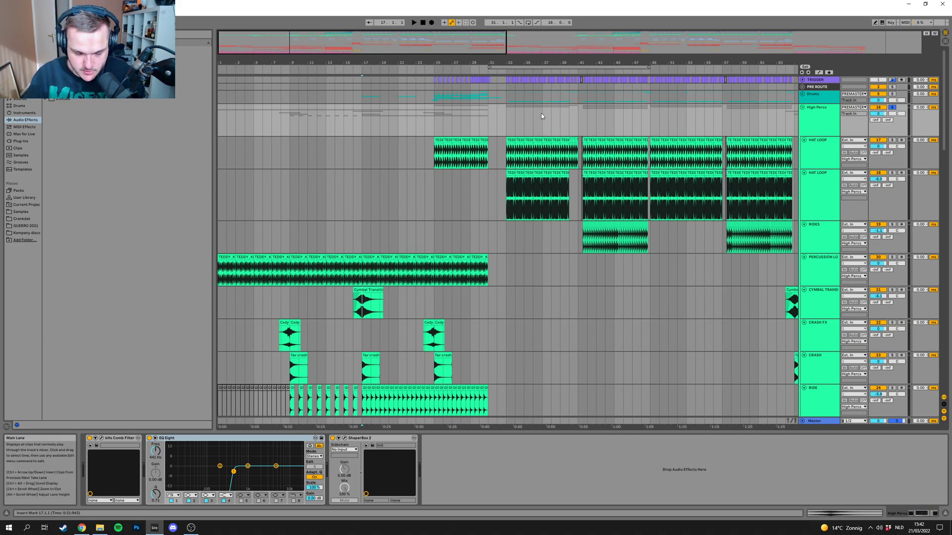
scroll(548, 332, "down", 5)
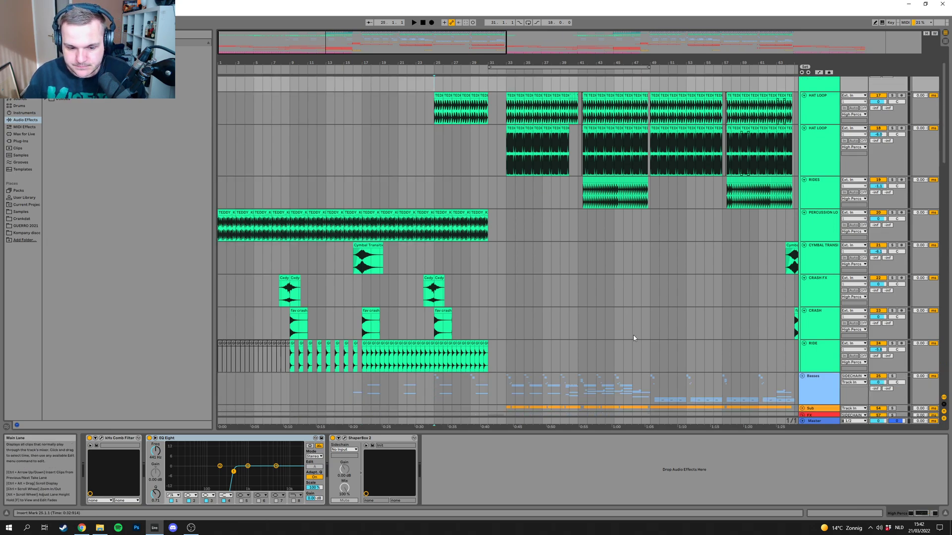
left_click(804, 206)
scroll(501, 301, "down", 8)
left_click(361, 200)
scroll(733, 244, "up", 3)
left_click(892, 165)
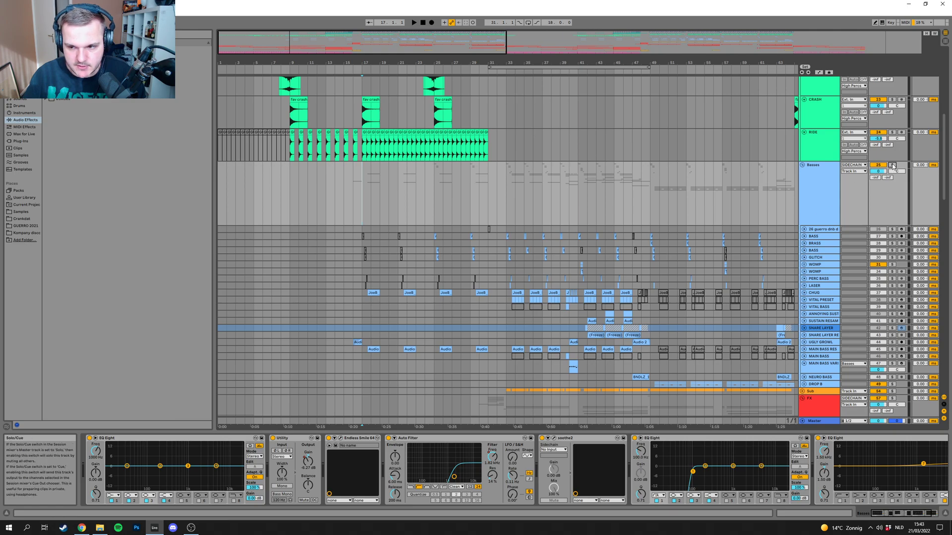
Step: Play the soloed Basses group from bar 17 while looking over its clips, and stop playback
key("space")
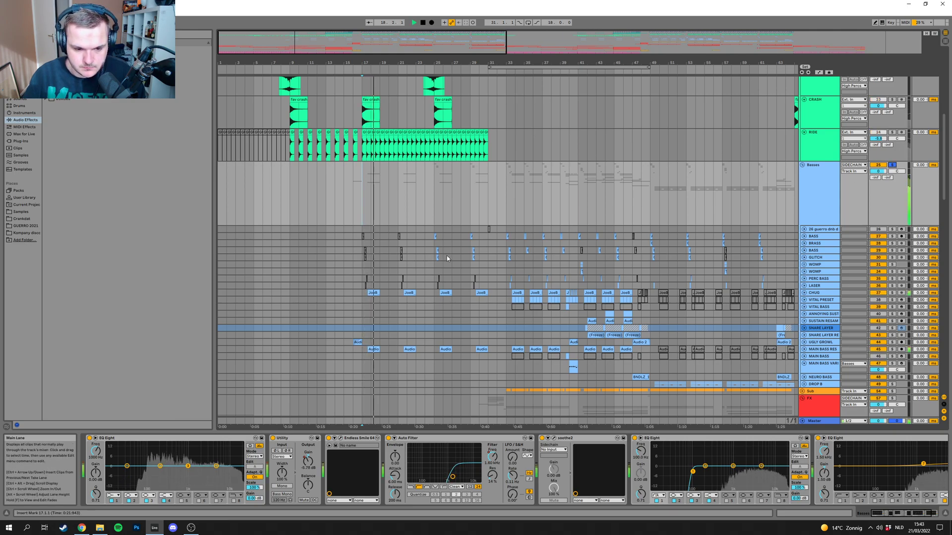
scroll(364, 114, "down", 1)
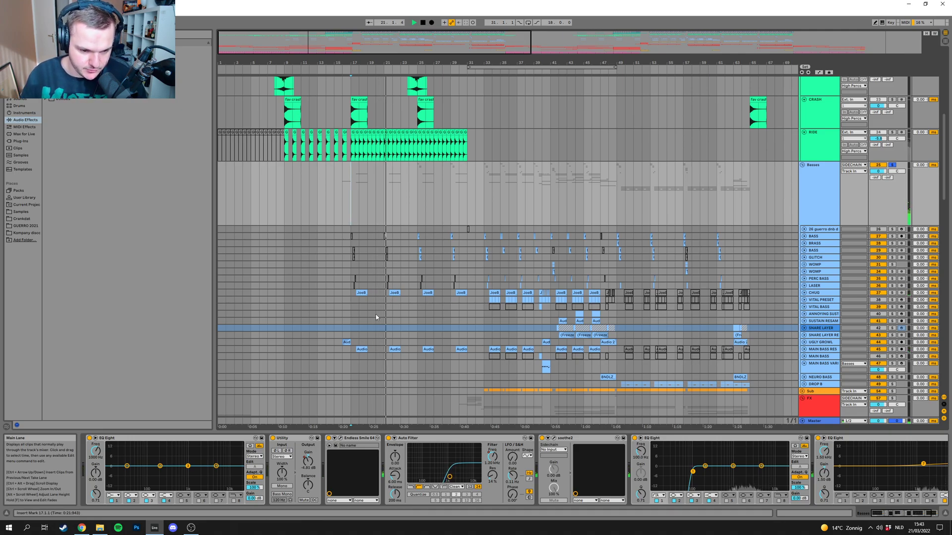
scroll(421, 314, "down", 2)
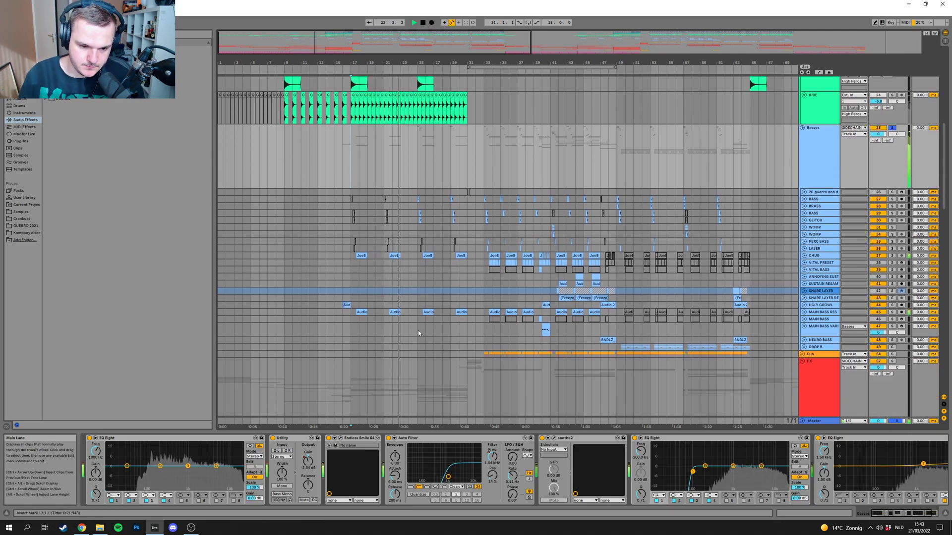
scroll(418, 318, "down", 1)
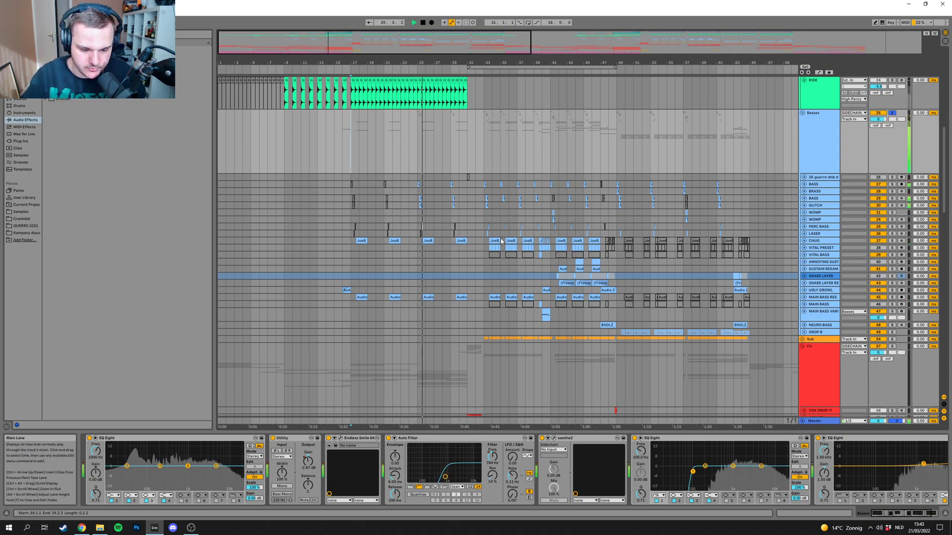
scroll(528, 272, "down", 2)
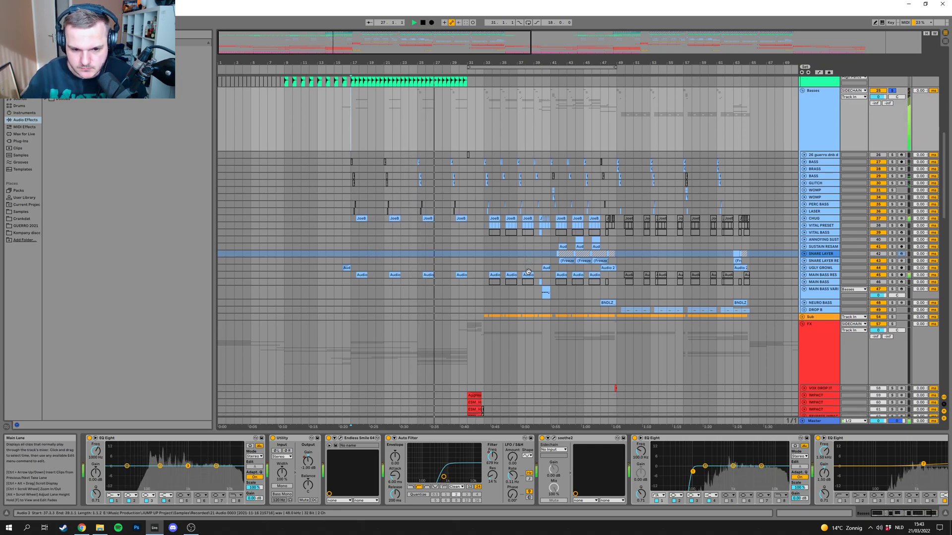
key("space")
Step: Place the insert marker at bar 33 in the Basses group and unfold all tracks of the FX group to show their waveforms
left_click(484, 177)
scroll(448, 310, "down", 4)
scroll(709, 241, "up", 6)
scroll(591, 248, "down", 15)
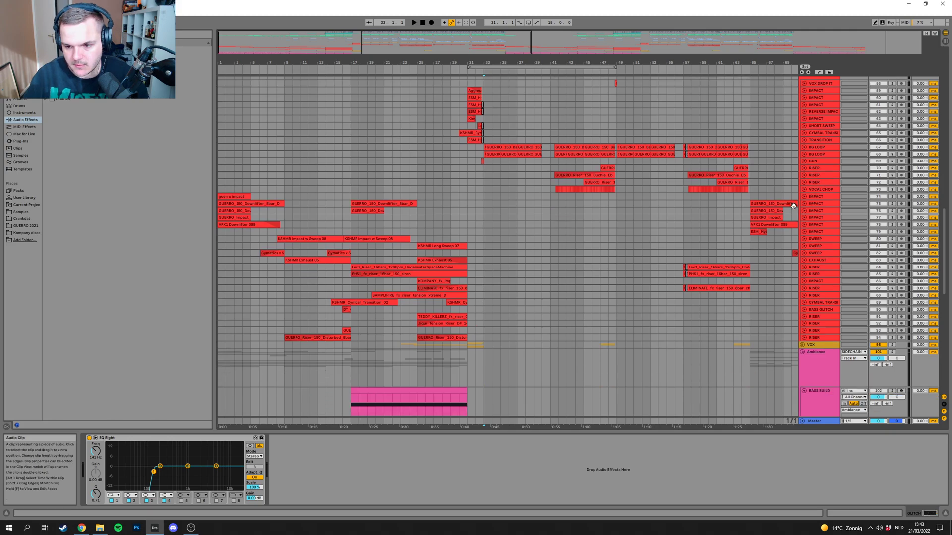
left_click(804, 203, "alt")
scroll(414, 219, "down", 4)
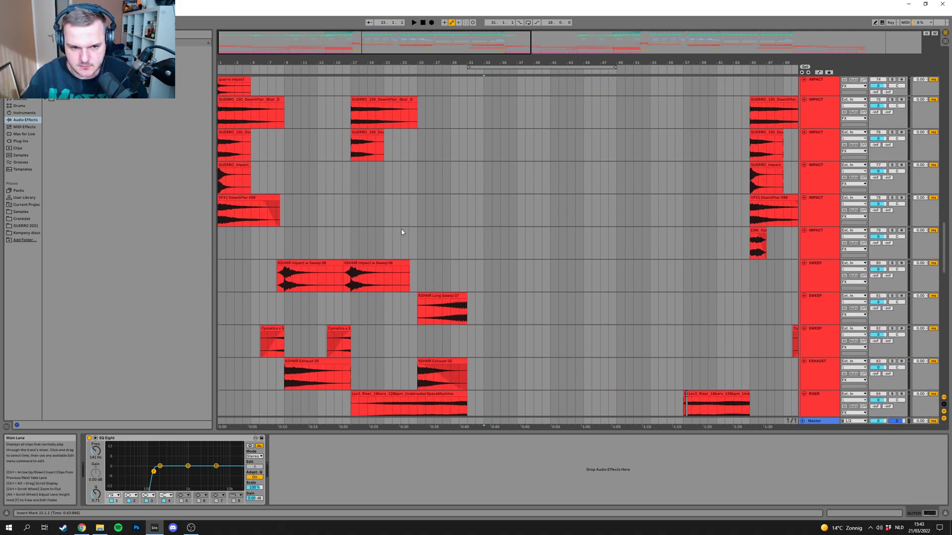
scroll(662, 309, "up", 1)
scroll(385, 273, "down", 6)
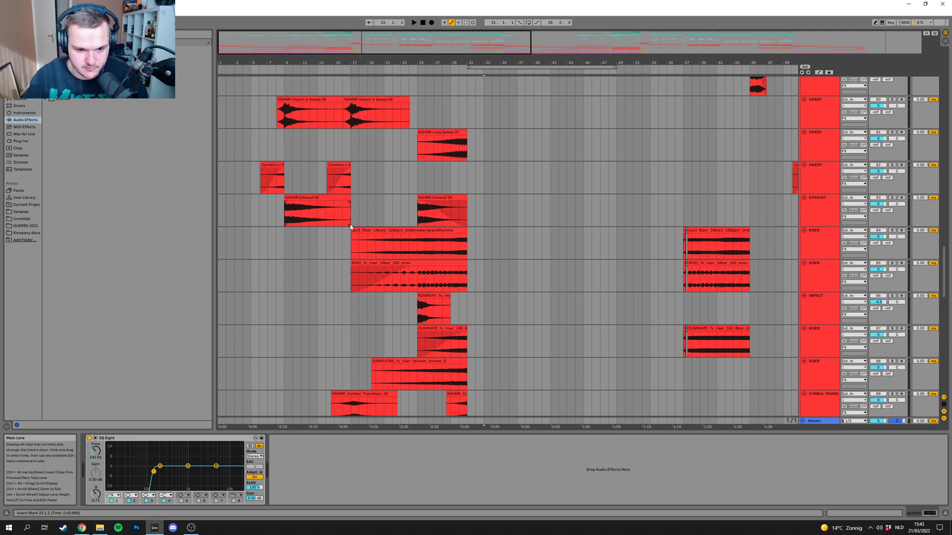
Step: Select the UnderwaterSpaceMachine riser at bar 17 and the ELIMINATE riser at bar 25, and look over the remaining riser clips
left_click(431, 231)
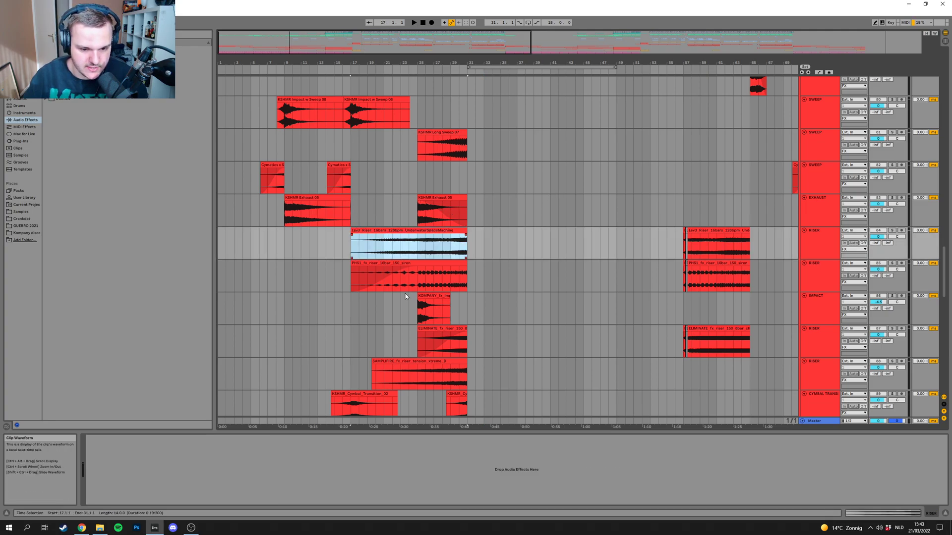
scroll(407, 297, "down", 1)
left_click(453, 307)
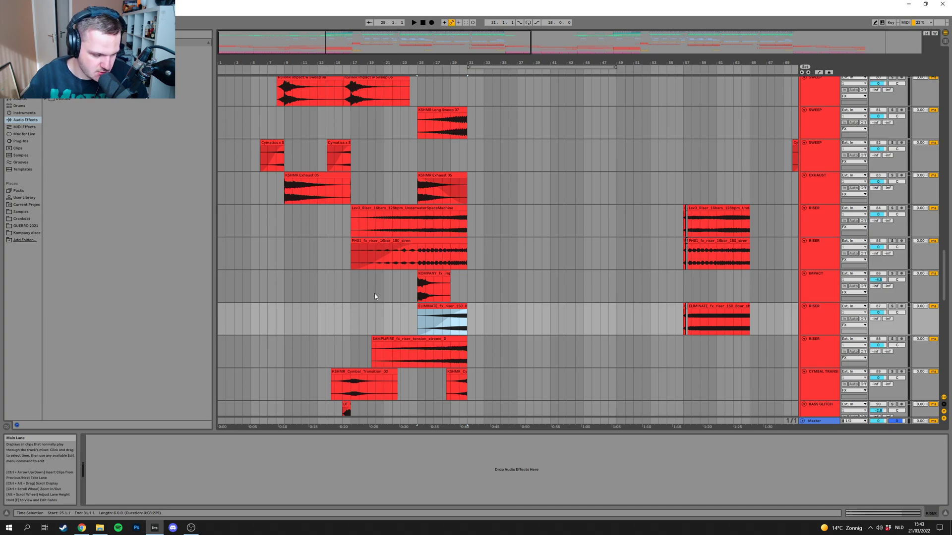
scroll(368, 297, "down", 10)
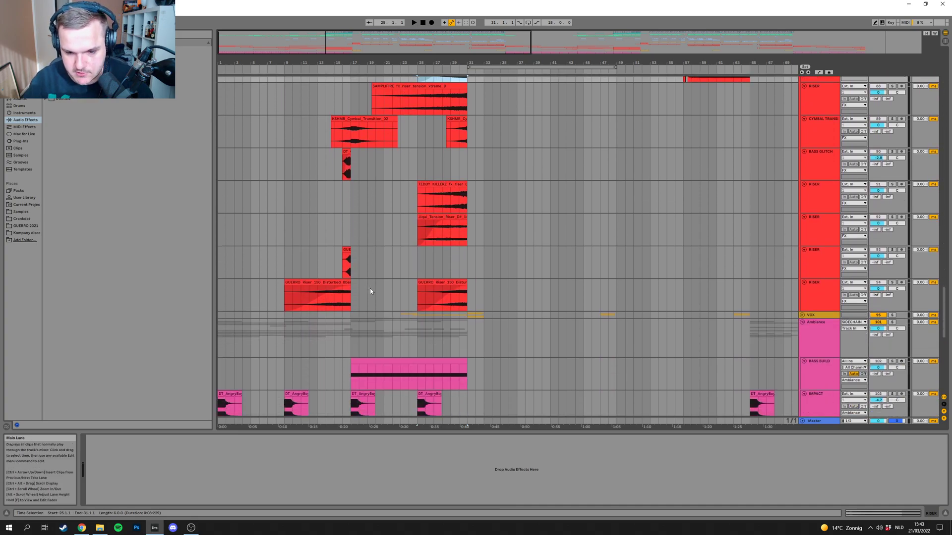
scroll(372, 288, "down", 6)
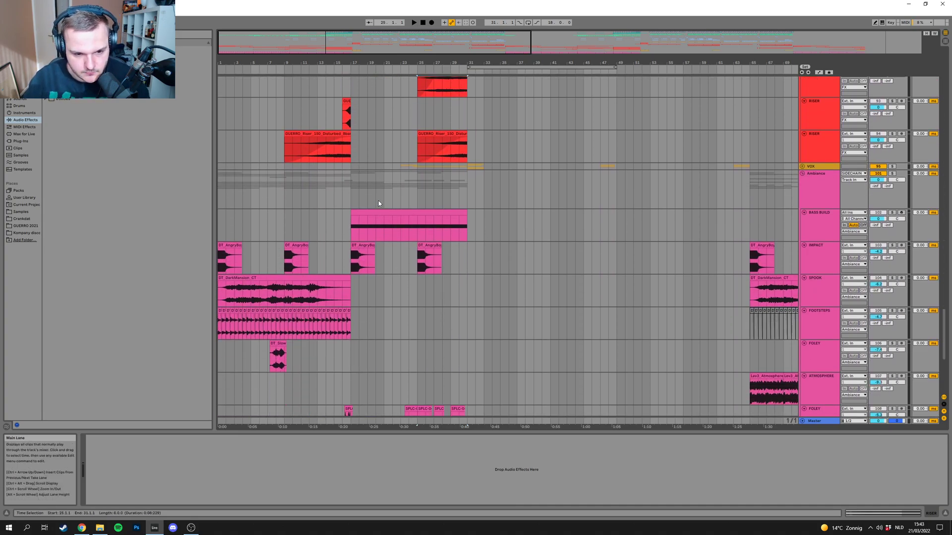
Step: Solo the BASS BUILD track and play its clip from bar 17, unsolo it, stop playback and place the marker at bar 25
left_click(379, 212)
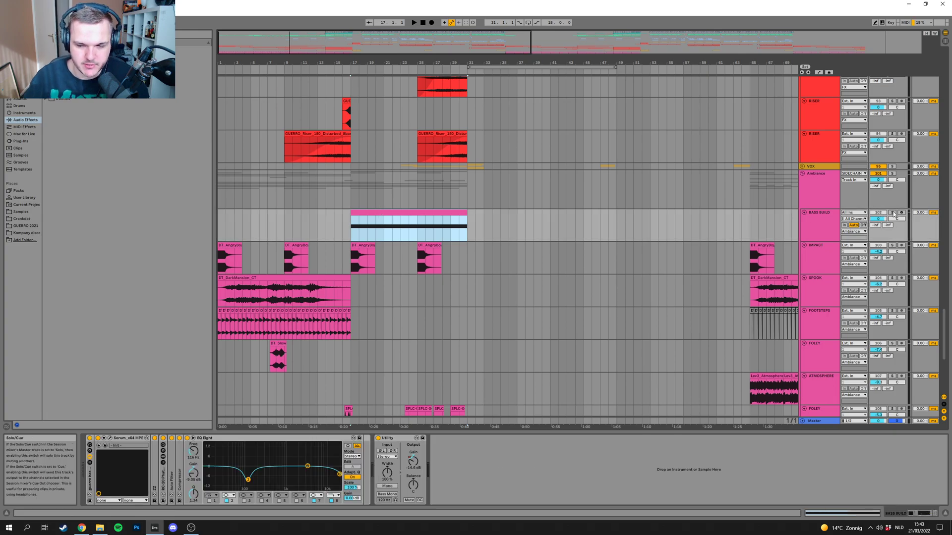
left_click(891, 212)
key("space")
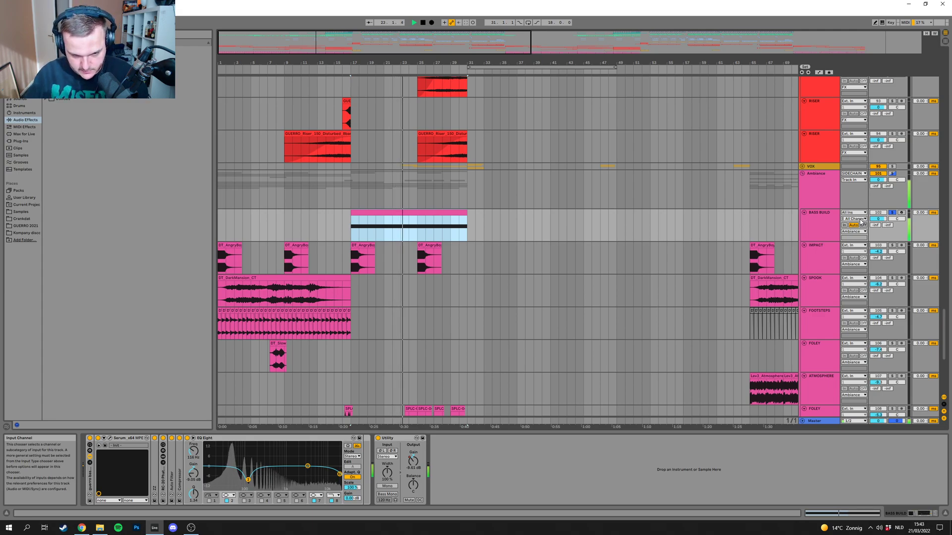
left_click(892, 212)
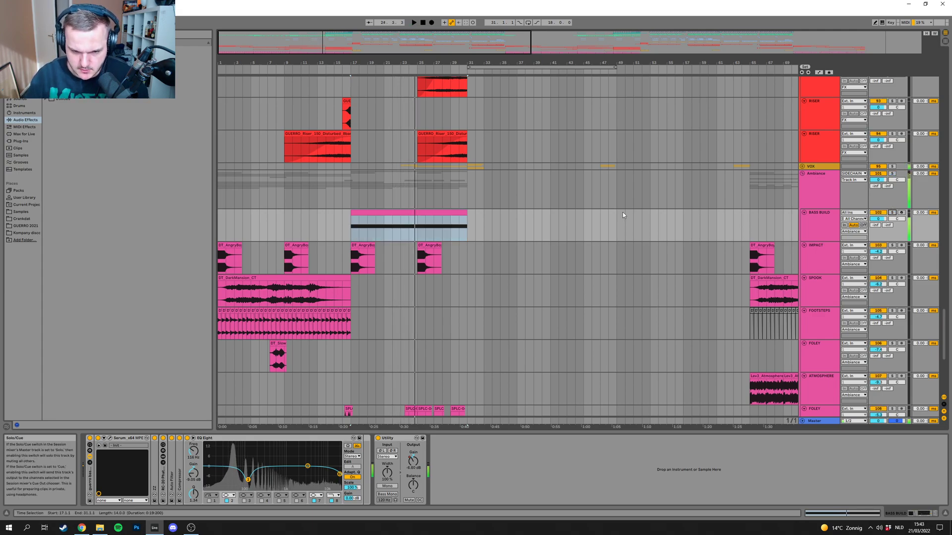
key("space")
left_click(419, 228)
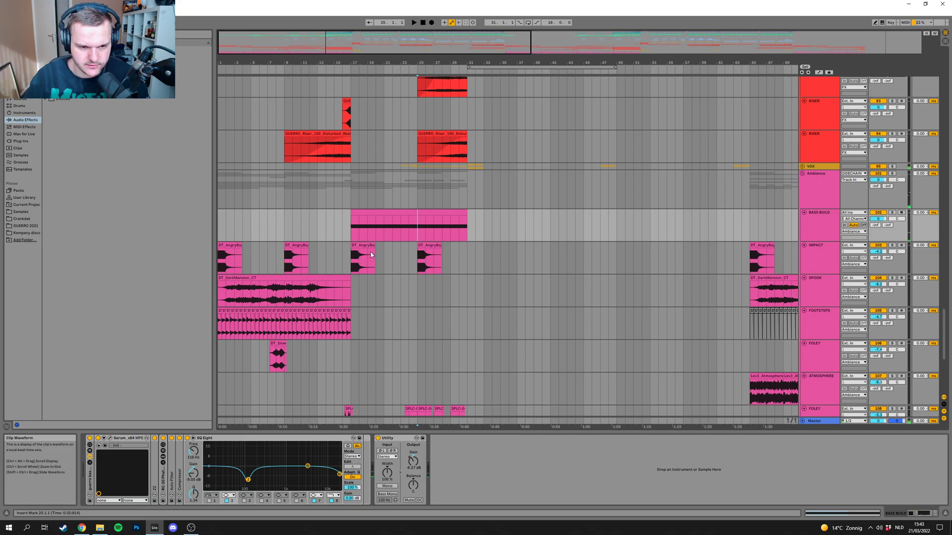
Step: Solo the FOLEY track holding the SPLC clips, play it from bar 23 and stop playback
scroll(377, 251, "down", 2, "ctrl")
scroll(394, 270, "down", 5)
scroll(394, 269, "down", 1)
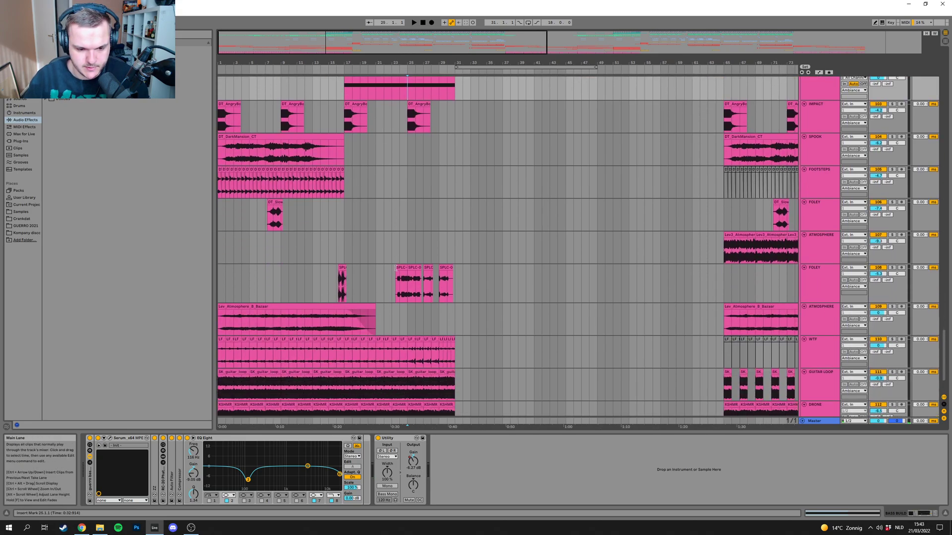
left_click(391, 280)
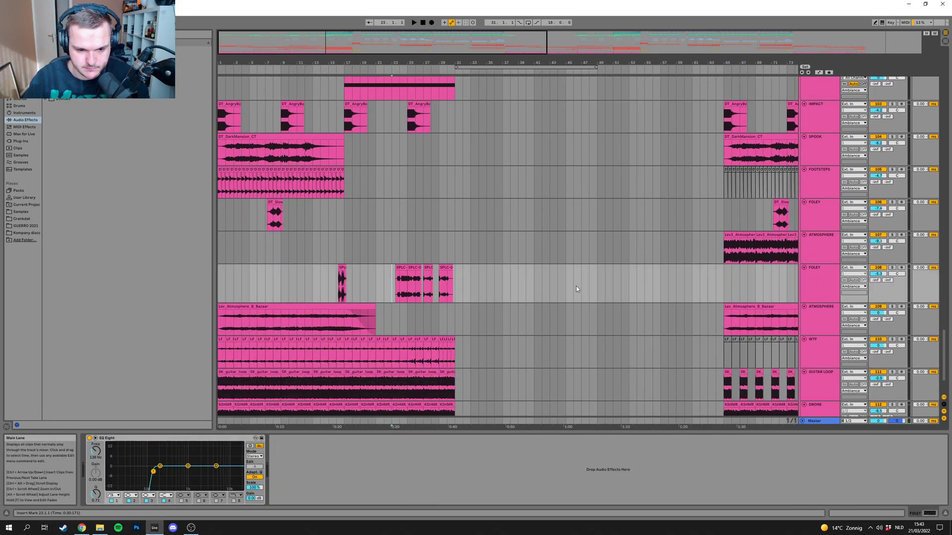
scroll(531, 283, "down", 2)
key("space")
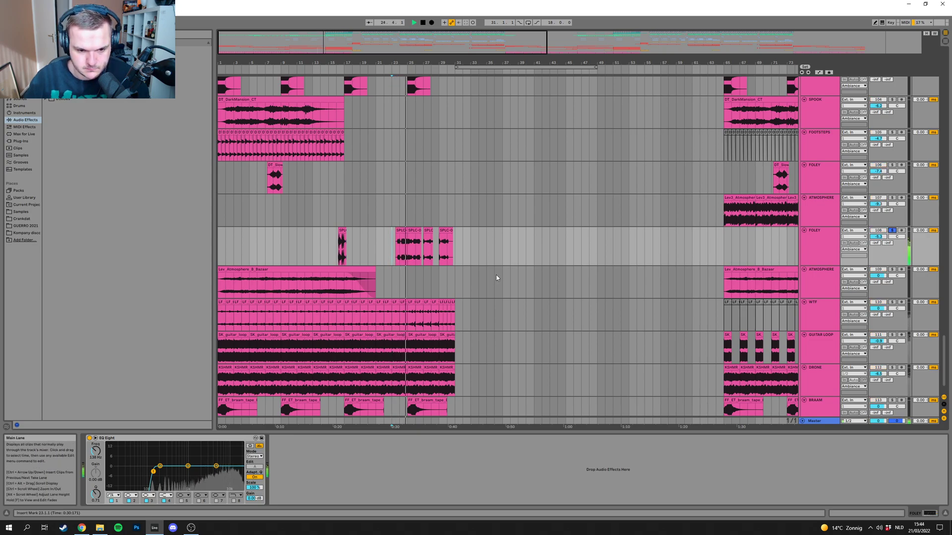
scroll(496, 277, "down", 1)
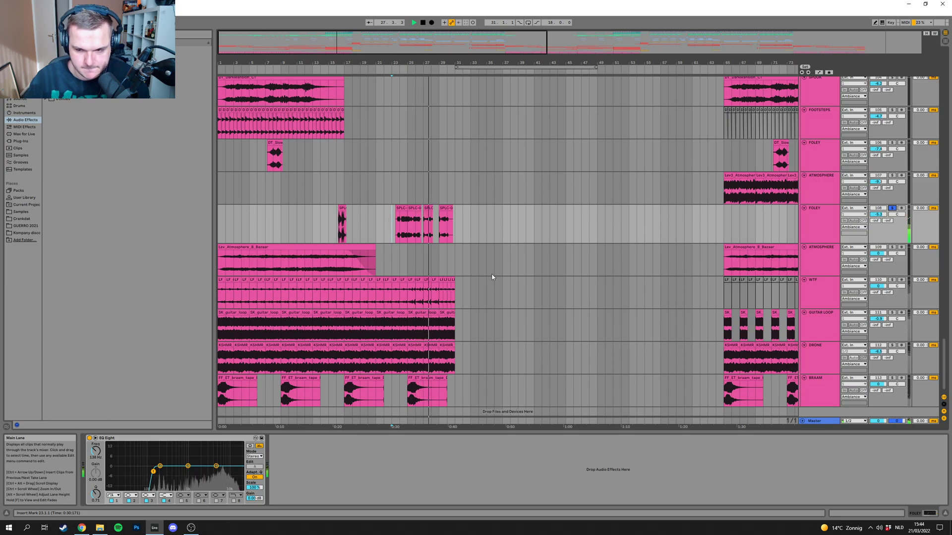
key("space")
Step: Place the insert marker at bar 16 on the soloed FOLEY track and select its clip material from 23.3.1 to 25.1.1
left_click_drag(421, 43, 416, 196)
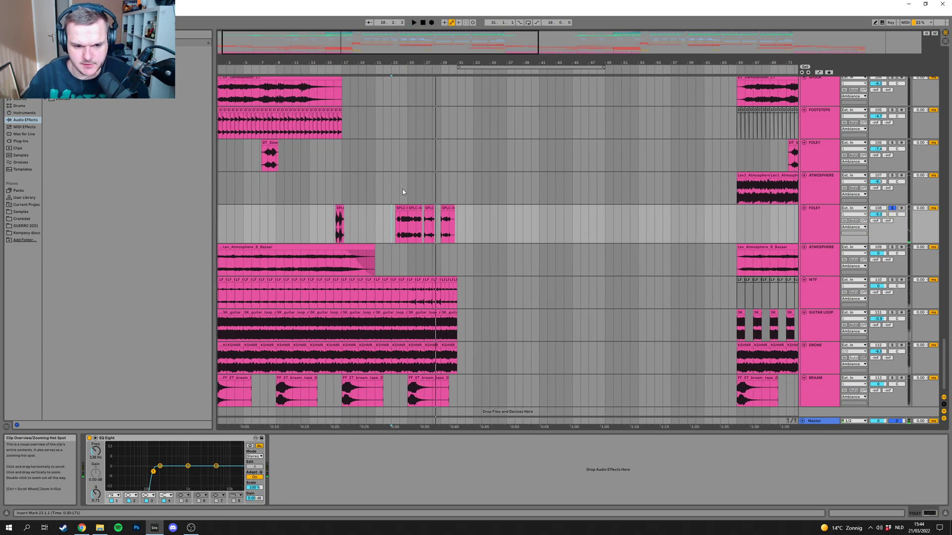
left_click(333, 223)
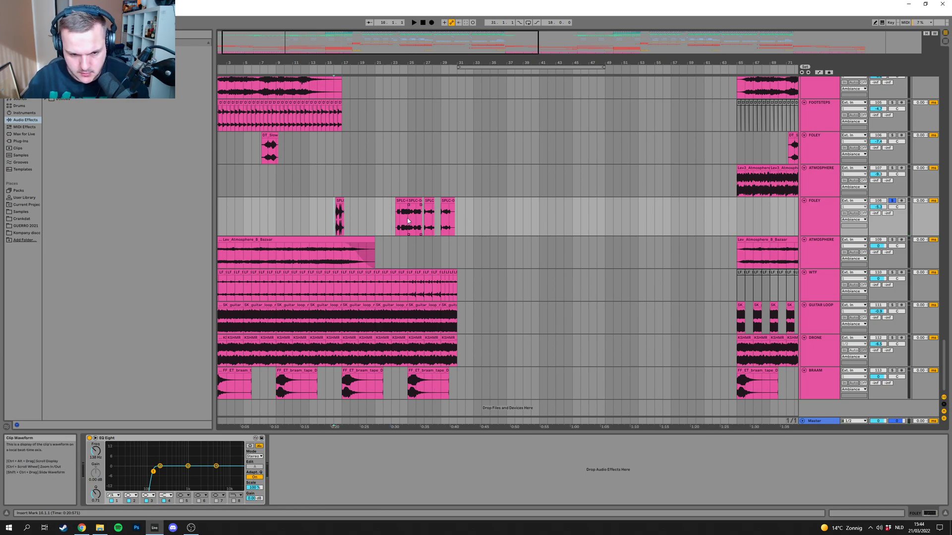
left_click_drag(397, 210, 411, 213)
Step: Solo the FX group and play it from bar 29 to hear the impacts, short sweep and transition before the drop
scroll(415, 281, "up", 2)
scroll(415, 281, "up", 14)
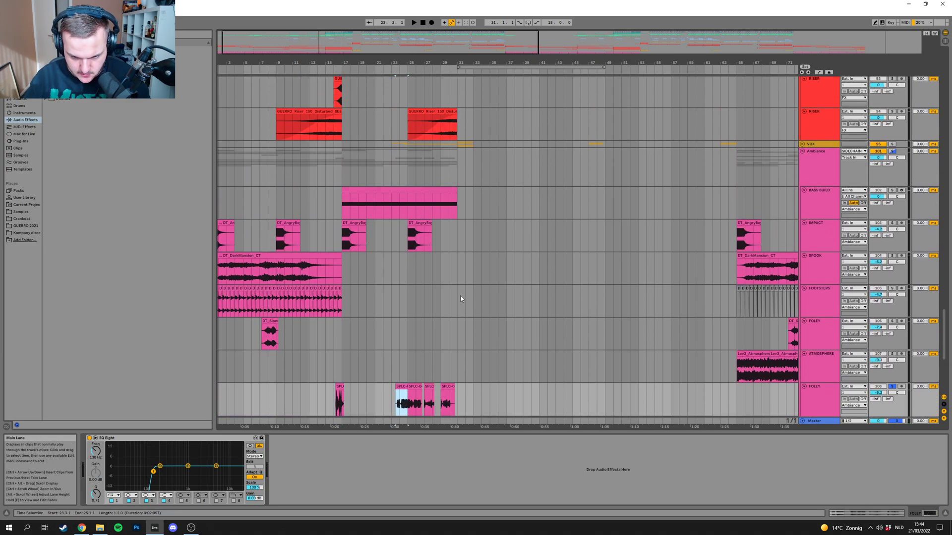
scroll(458, 300, "up", 14)
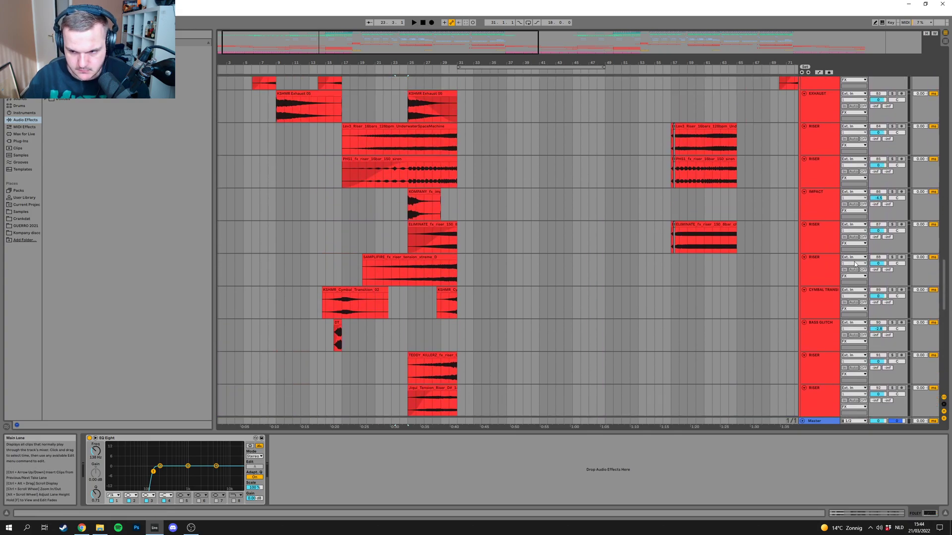
scroll(544, 310, "up", 15)
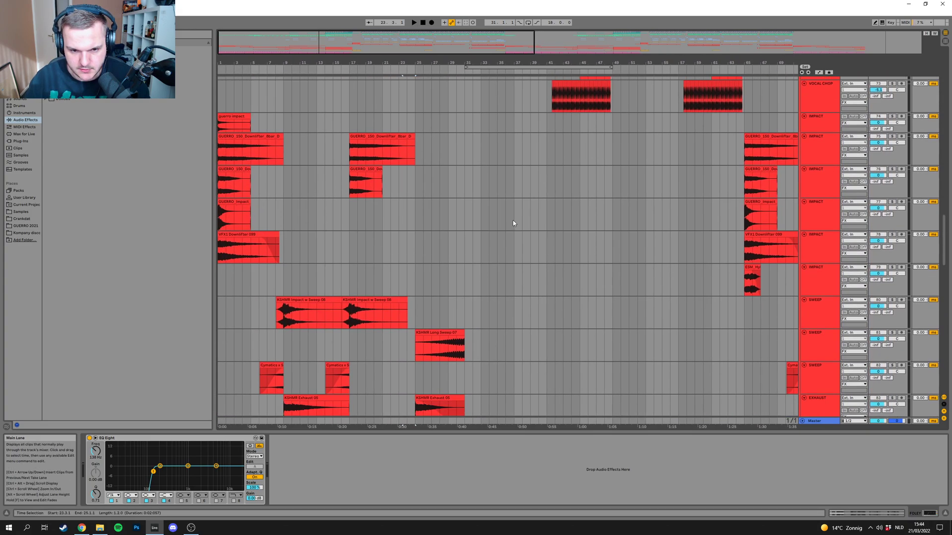
scroll(512, 239, "up", 20)
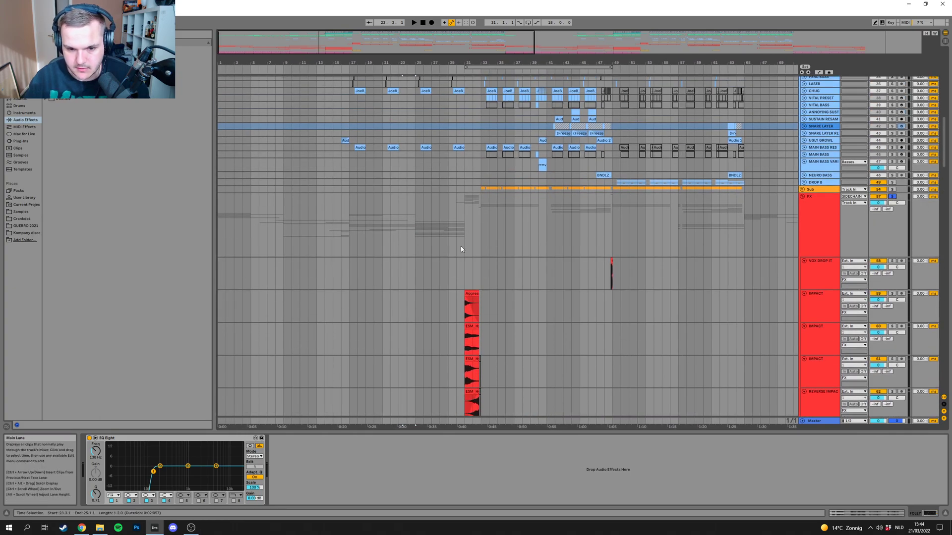
left_click(449, 236)
key("space")
scroll(533, 282, "down", 5)
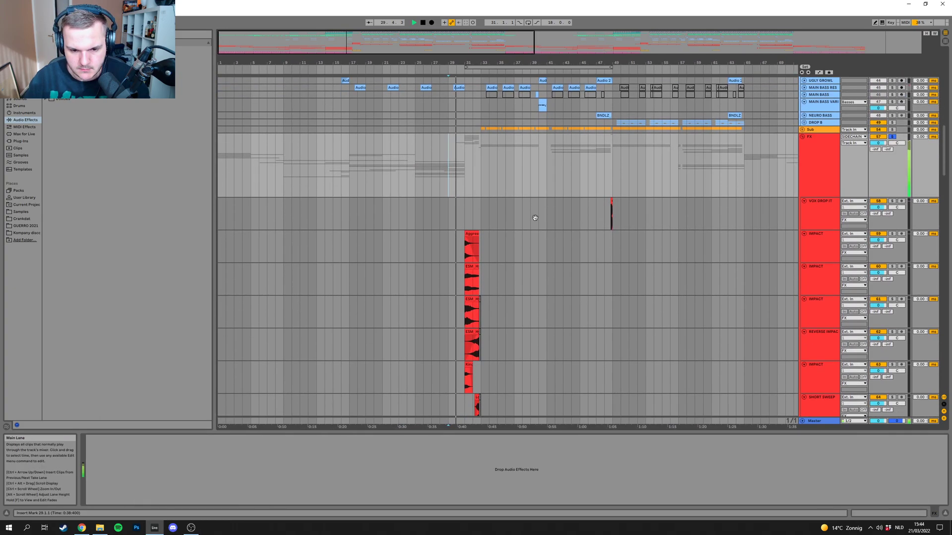
scroll(535, 213, "down", 2)
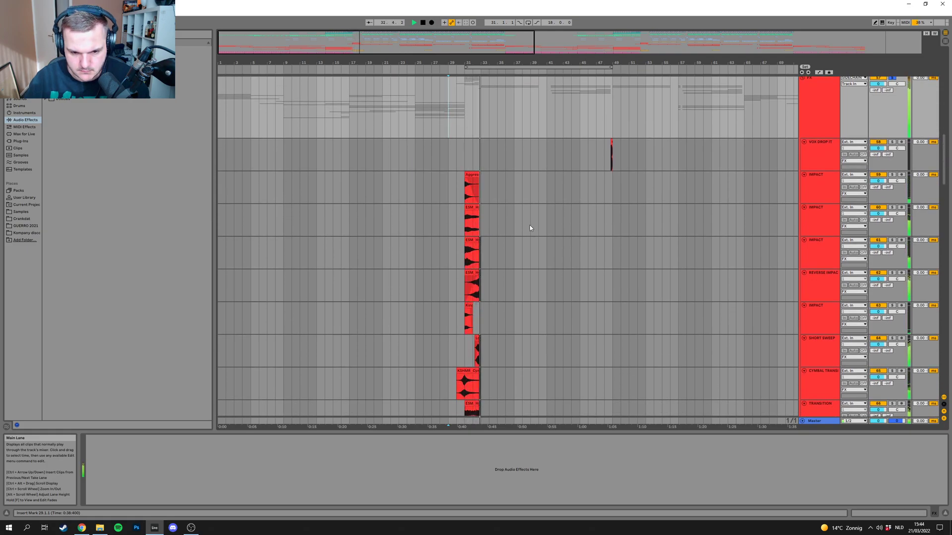
Step: Stop playback and set the playback start to bar 31 on the VOX DROP IT track
scroll(494, 189, "up", 1)
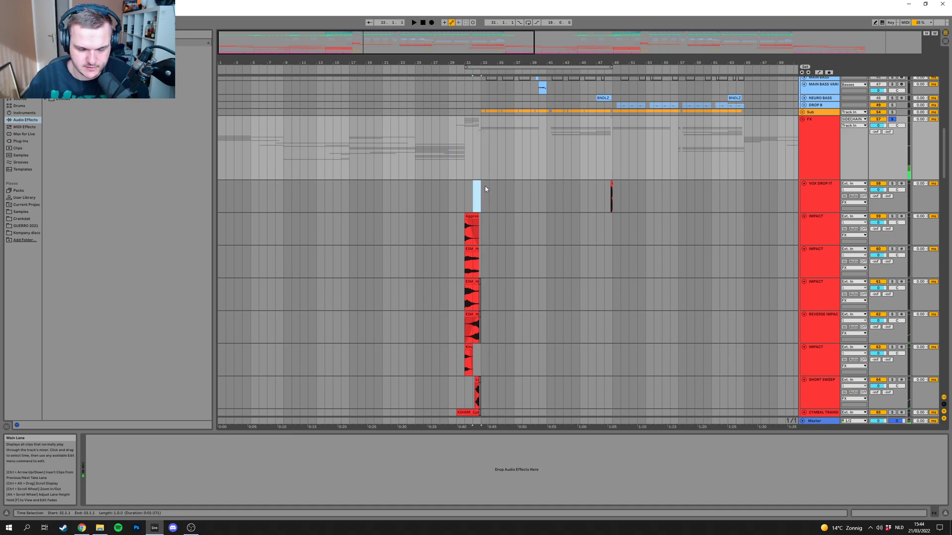
left_click(455, 192)
scroll(466, 193, "up", 10)
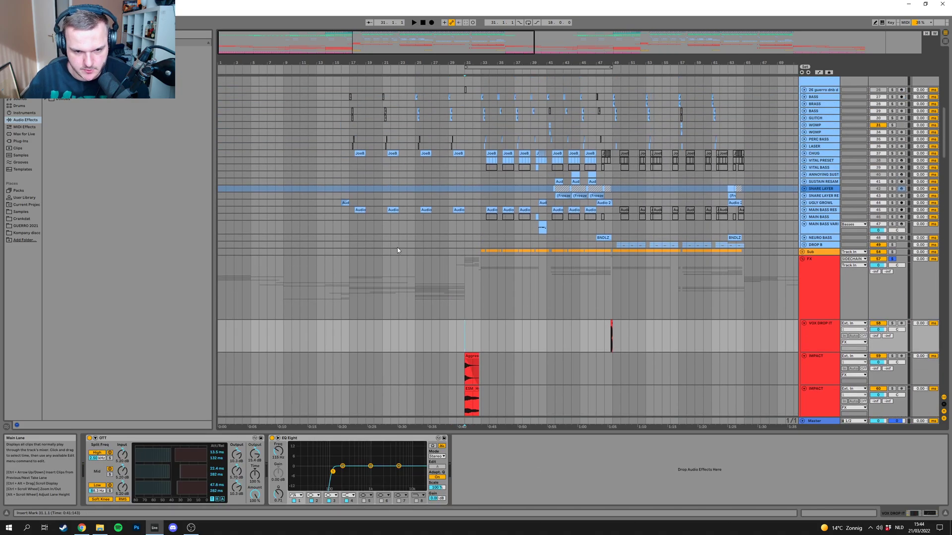
Step: Collapse all the track groups and expand only the VOX group to show its vocal tracks
left_click(464, 186)
scroll(484, 248, "down", 2)
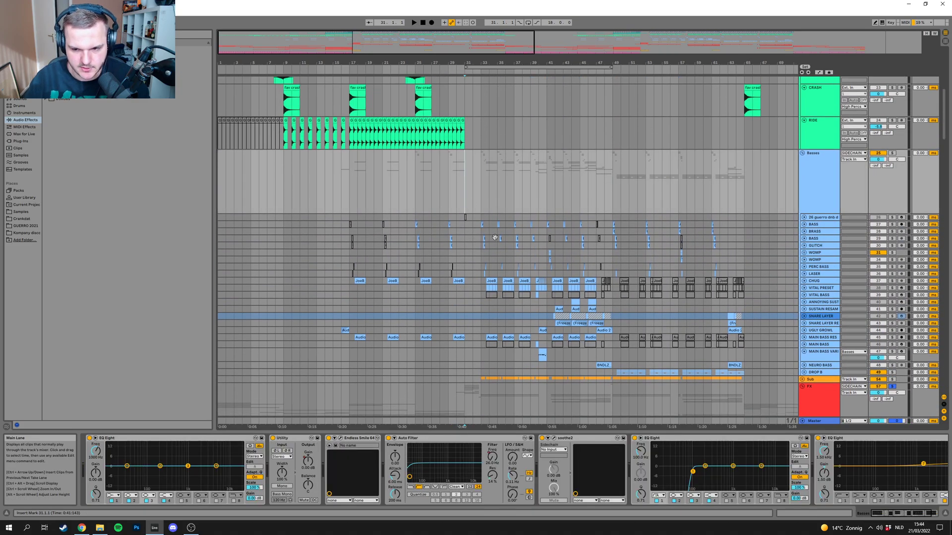
left_click(802, 108, "alt")
left_click(802, 205)
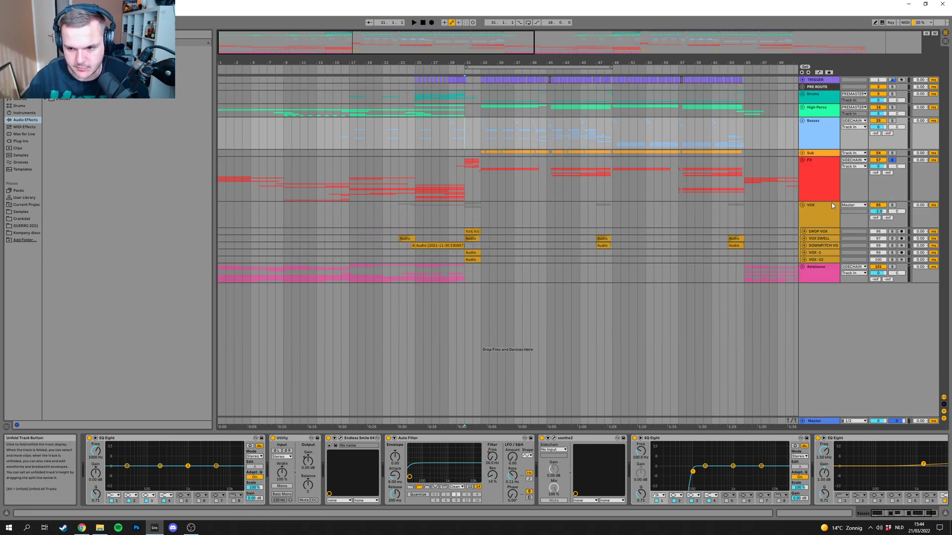
Step: Play the soloed FX and VOX groups together from bar 29 into the drop and stop playback
left_click(451, 181)
key("space")
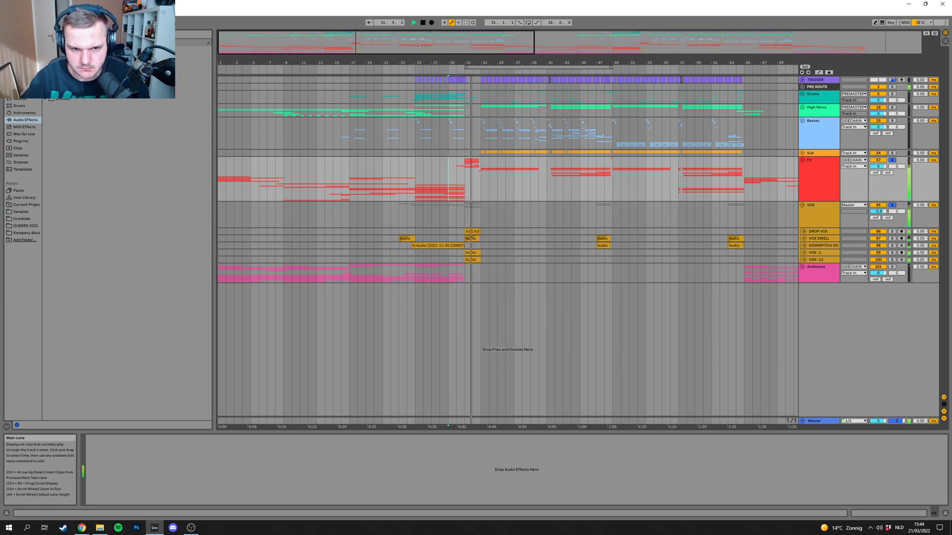
left_click_drag(421, 45, 369, 76)
key("space")
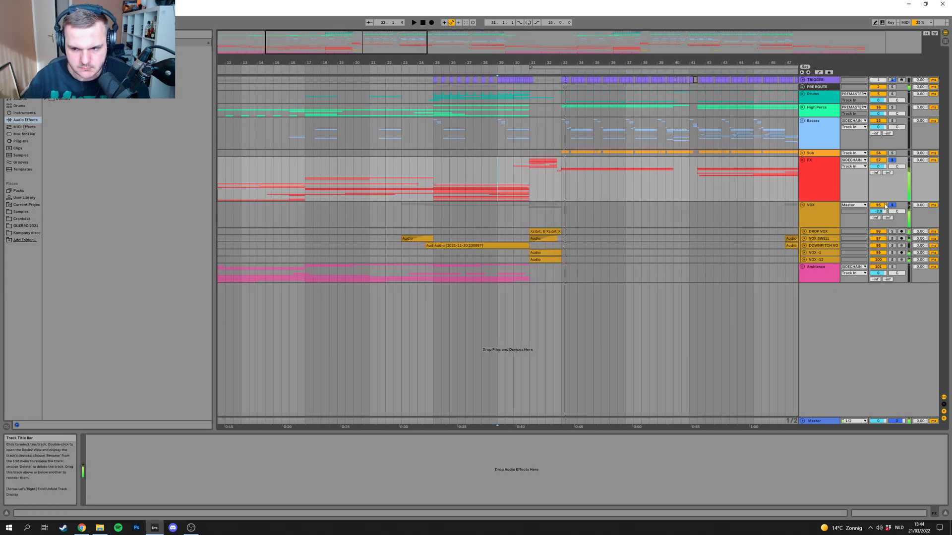
Step: Expand the Drums group and zoom in on the build-up loop clip starting at bar 25 on the BUILD DRUMS track
scroll(412, 229, "left", 2)
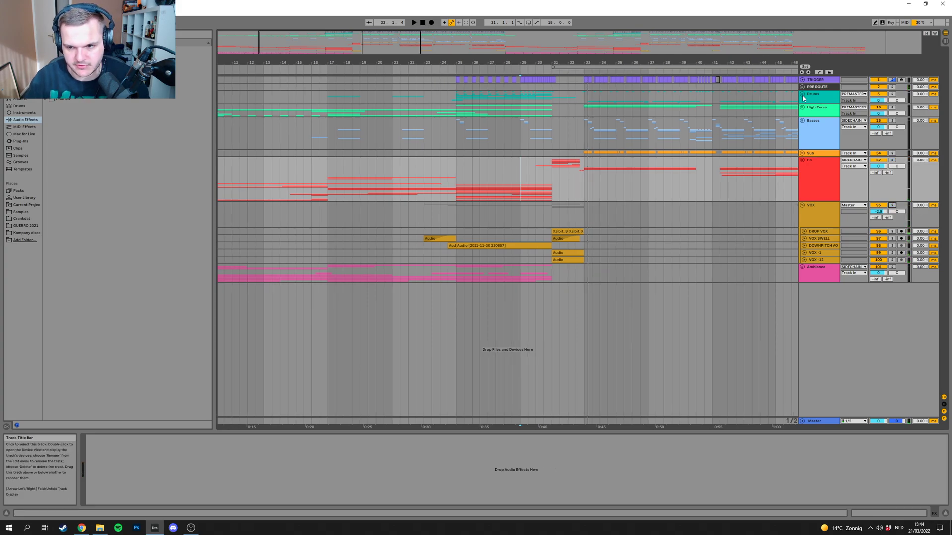
left_click(802, 93)
left_click(459, 162)
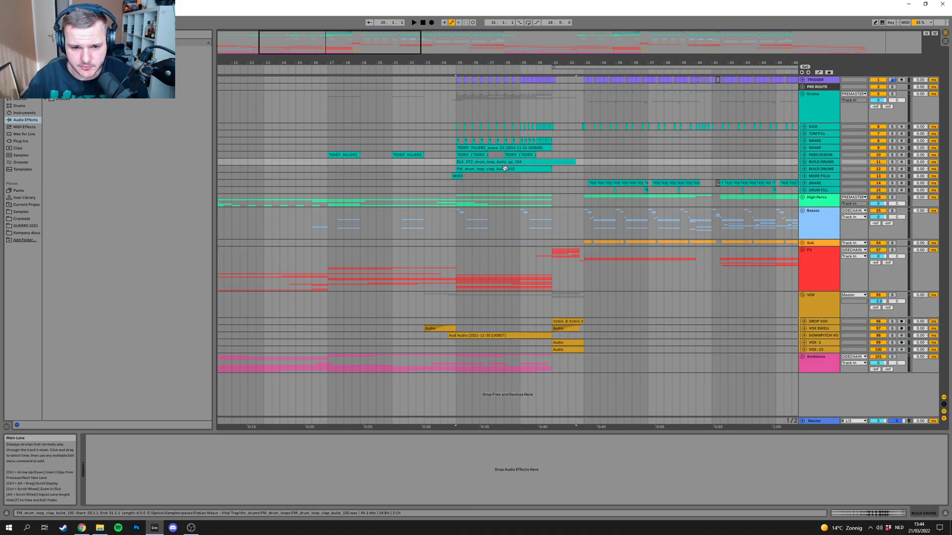
key("z")
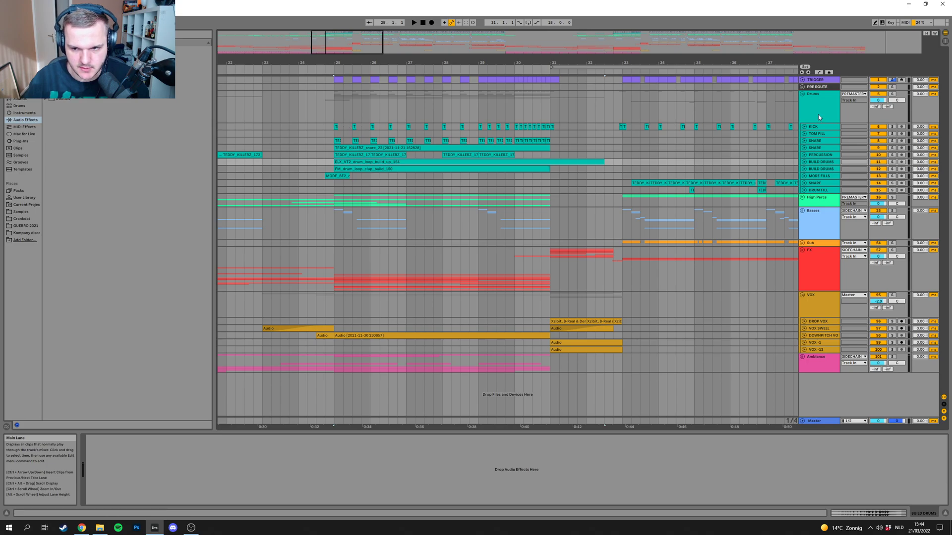
Step: Unfold the SNARE, PERCUSSION and remaining drum tracks to show their waveforms, and select the build-up loop clip on BUILD DRUMS
left_click(825, 148)
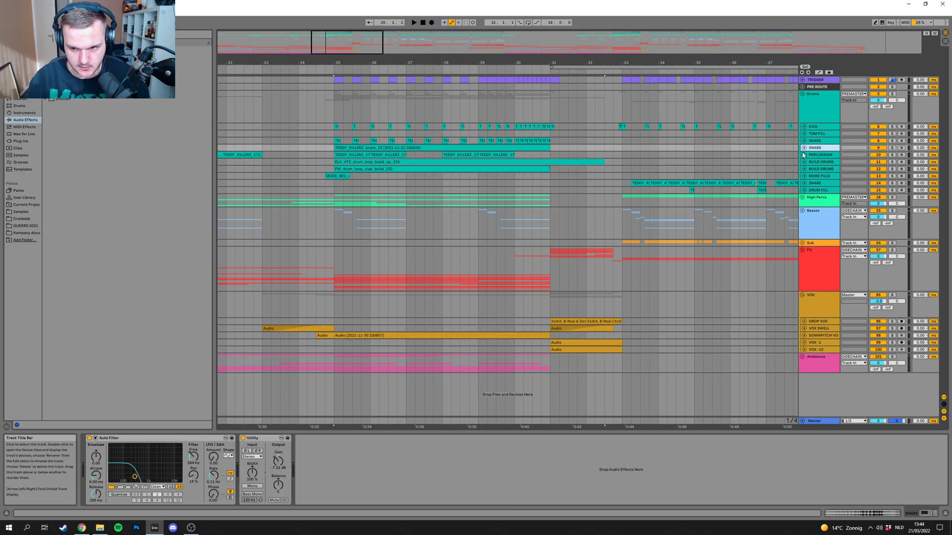
left_click(804, 148)
left_click(803, 181)
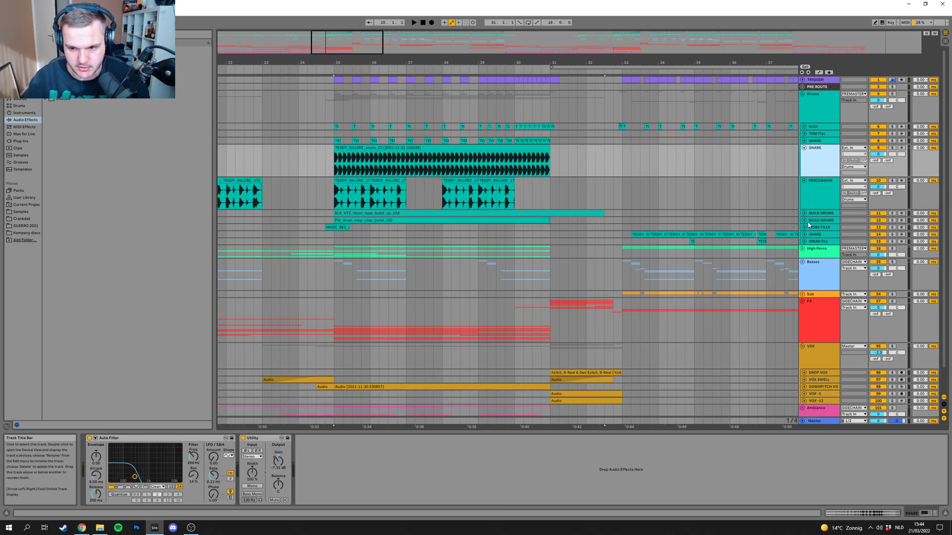
left_click(804, 214, "alt")
left_click(551, 229)
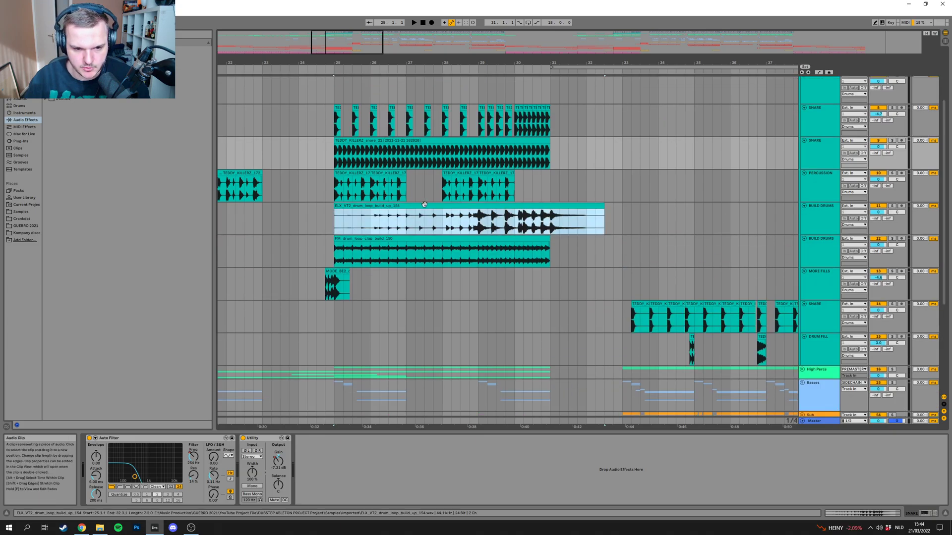
left_click_drag(552, 229, 574, 215)
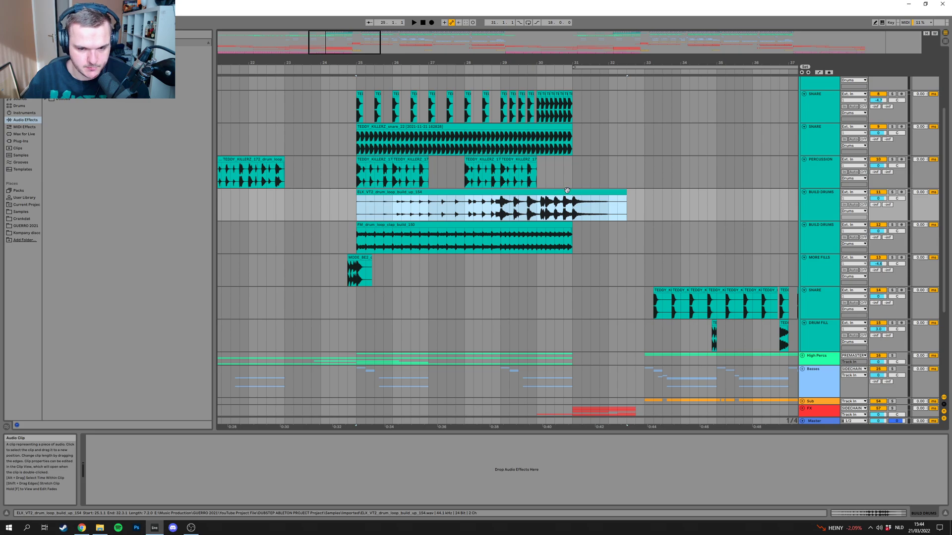
Step: Solo the MORE FILLS track, play its fill clip just before bar 25 and stop playback
left_click_drag(449, 256, 591, 240)
left_click(391, 249)
left_click(895, 202)
key("space")
left_click_drag(617, 210, 587, 278)
Step: Show the device chains of the BUILD DRUMS and PERCUSSION tracks and examine the Bandpass Sweep rack on PERCUSSION
left_click(828, 253)
left_click(821, 213)
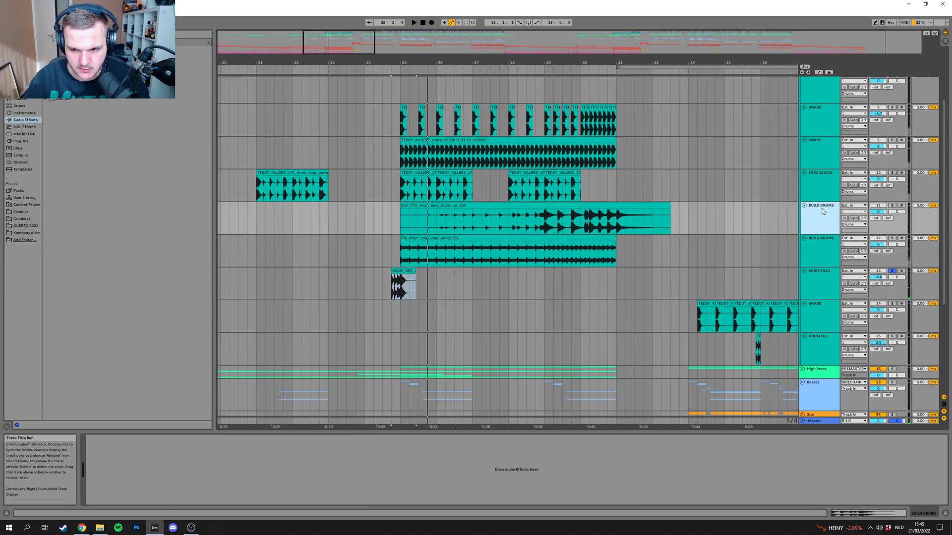
left_click(821, 183)
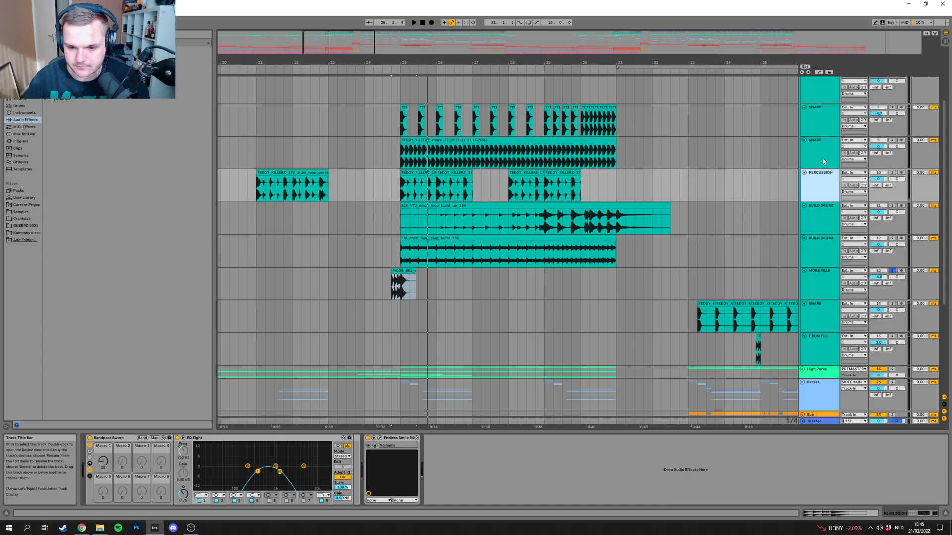
left_click(129, 438)
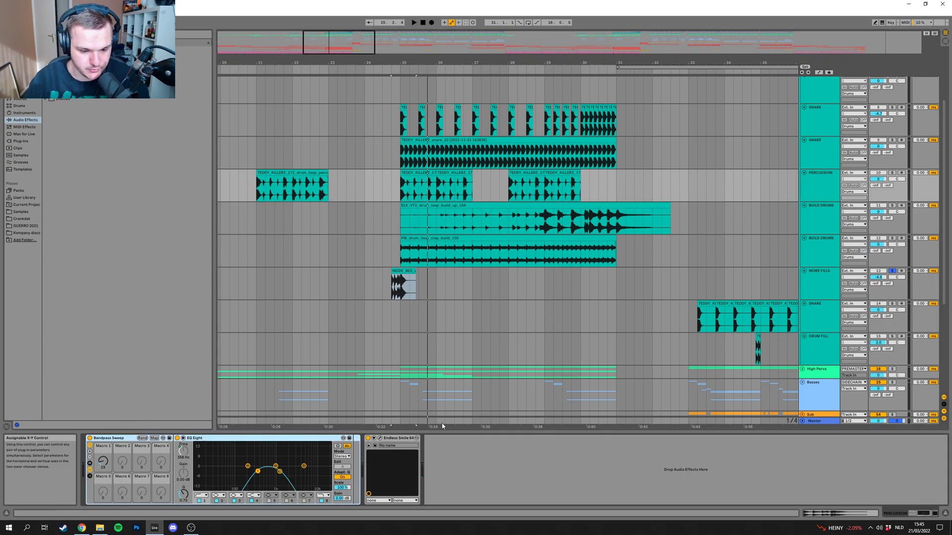
scroll(644, 297, "up", 5)
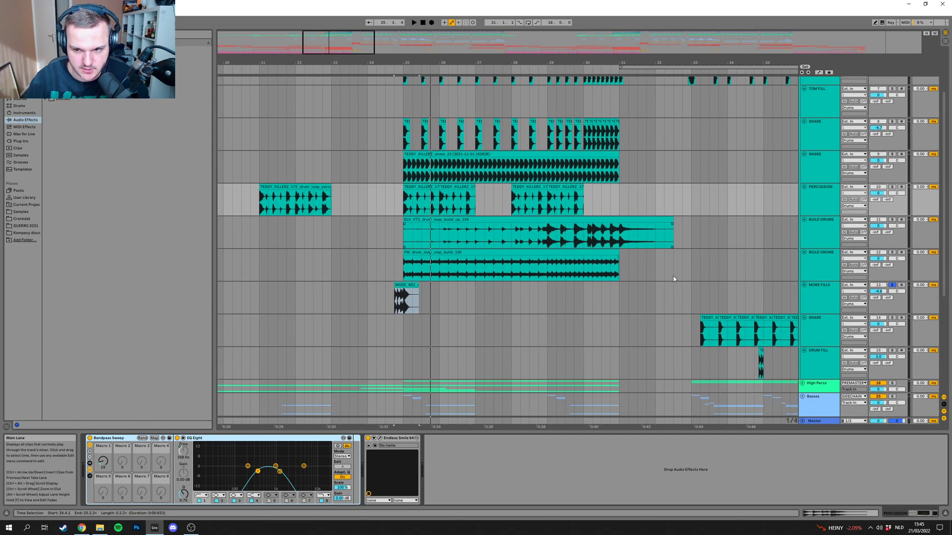
Step: Open the kHs Transient Shaper on the Drums group, enlarge its window to examine the Attack setting and close it
left_click(828, 99)
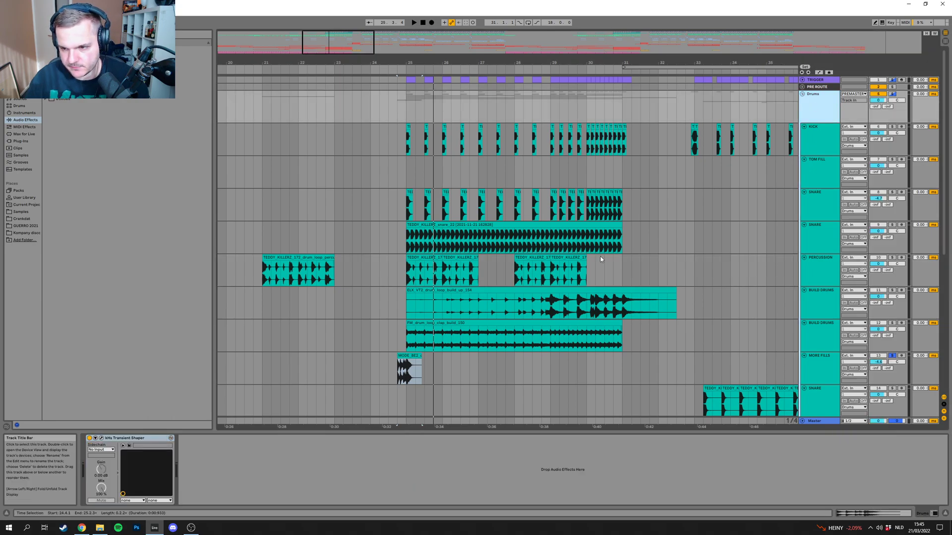
left_click(102, 438)
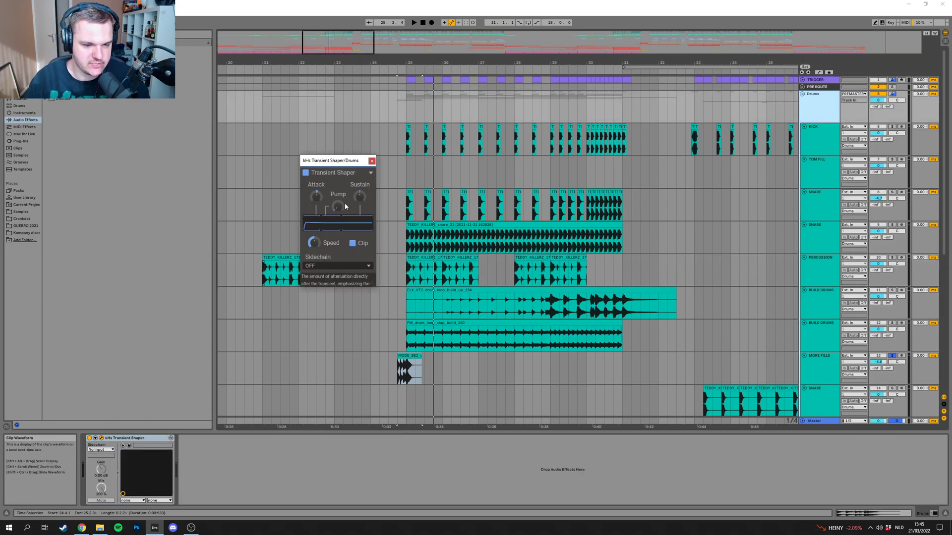
left_click_drag(347, 159, 430, 143)
left_click_drag(464, 267, 544, 392)
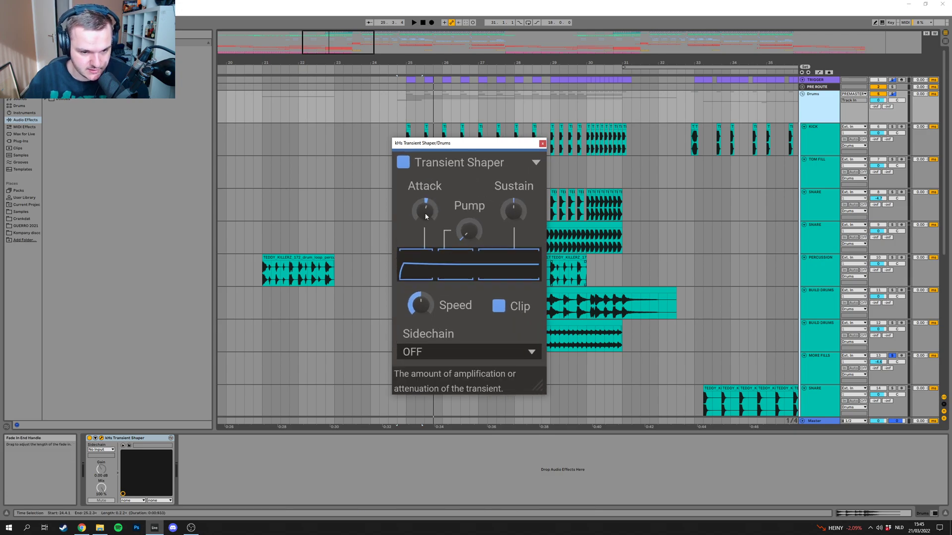
left_click(542, 144)
Step: Play the soloed Drums group from bar 25 without the separate MORE FILLS solo
left_click(409, 369)
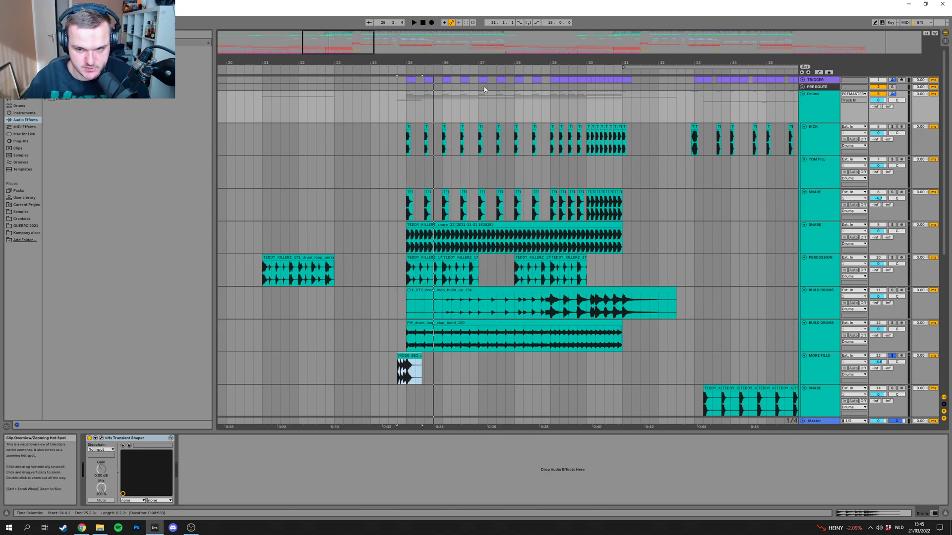
scroll(350, 136, "right", 4)
left_click(278, 106)
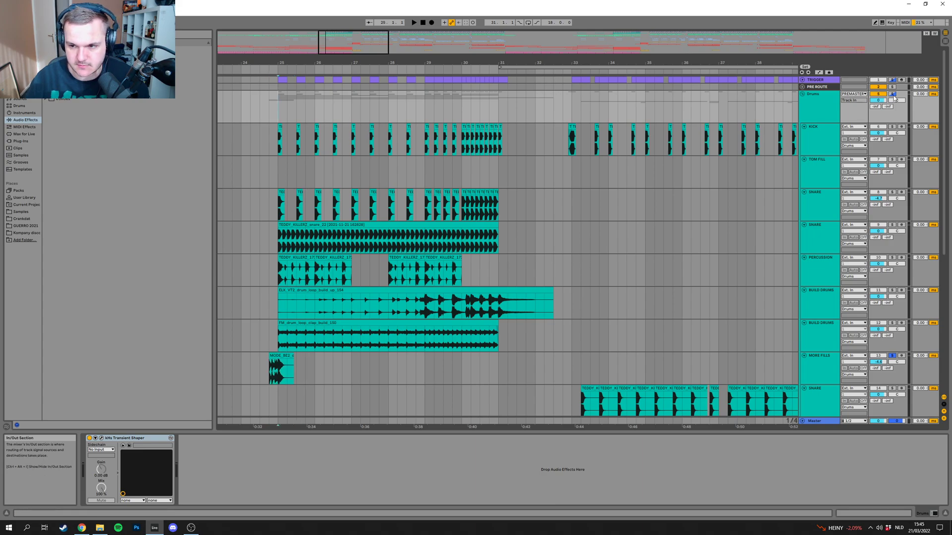
left_click(824, 117)
key("space")
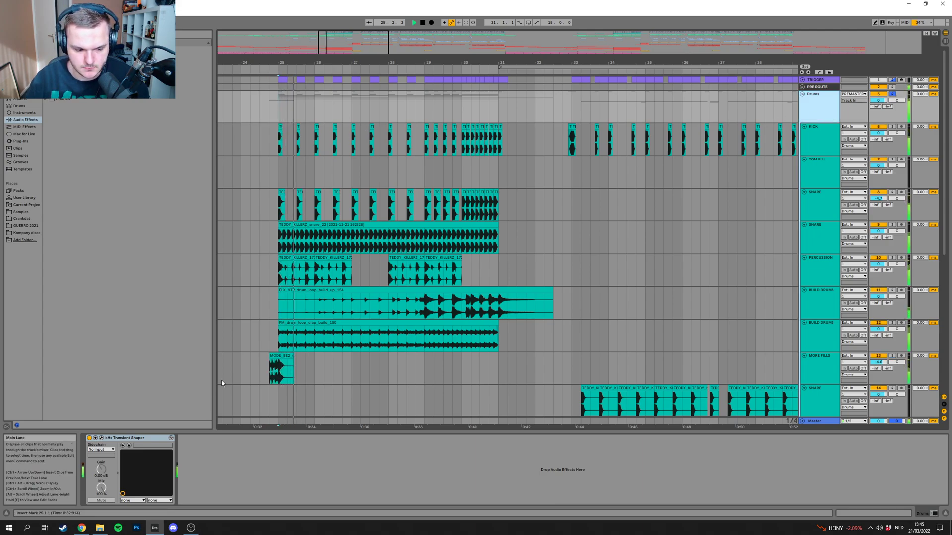
Step: Compare the drums with the Transient Shaper bypassed and active, leave it on, and stop playback with the insert marker at bar 25
left_click(90, 440)
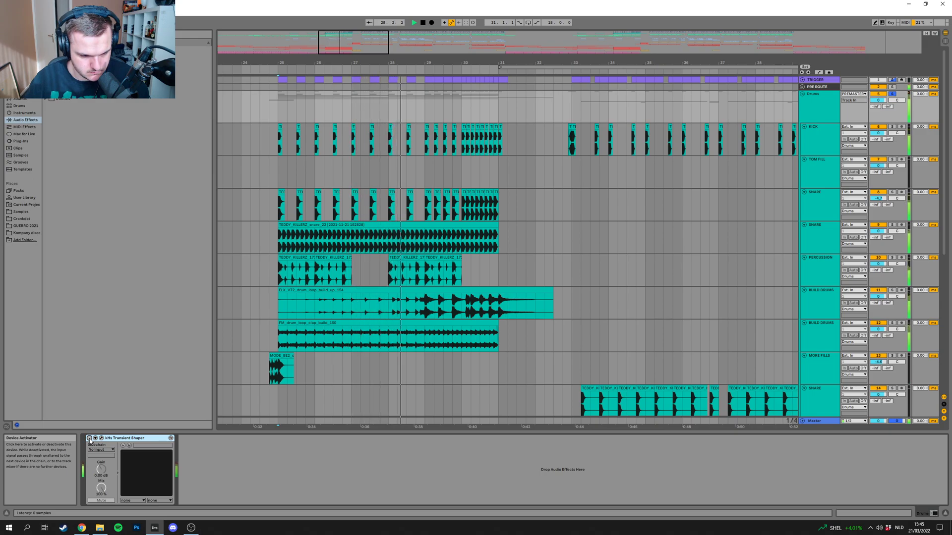
left_click(89, 439)
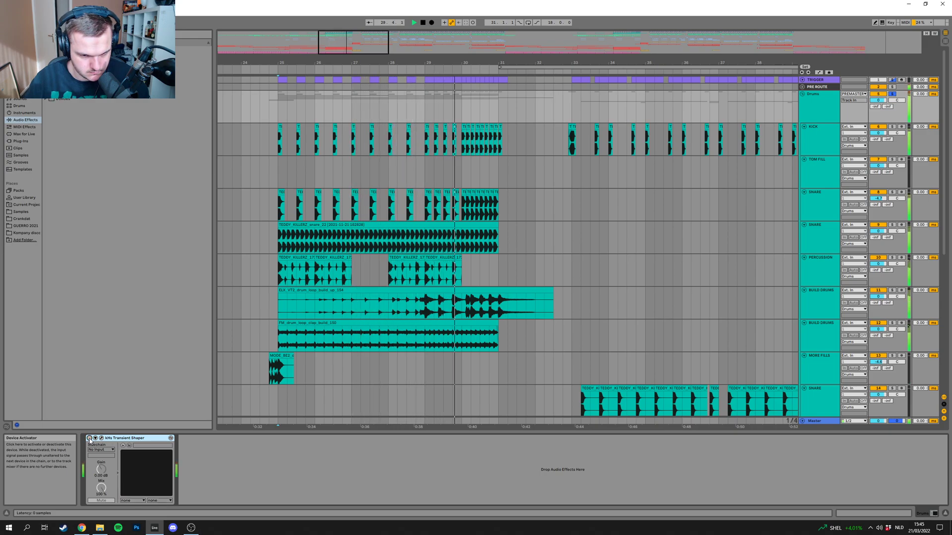
left_click(90, 439)
left_click(90, 440)
left_click(90, 439)
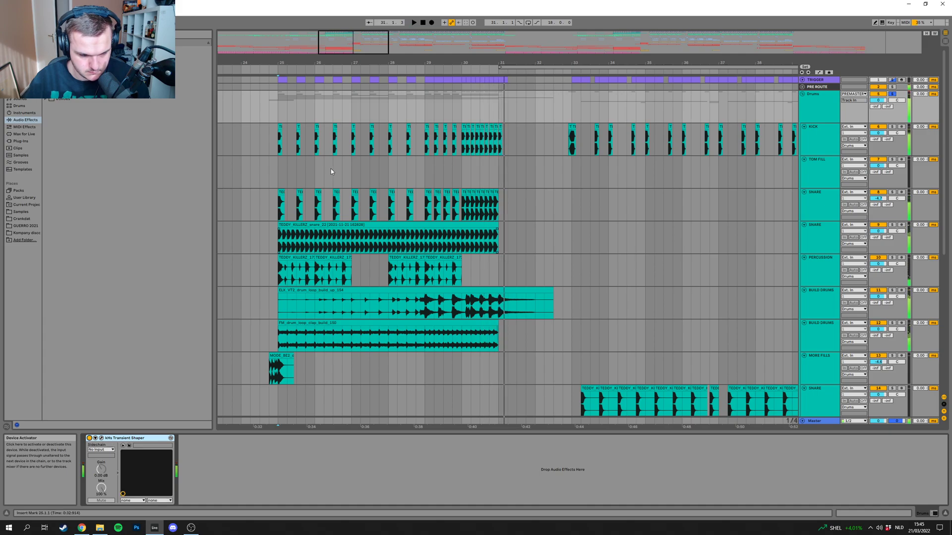
key("space")
left_click(275, 177)
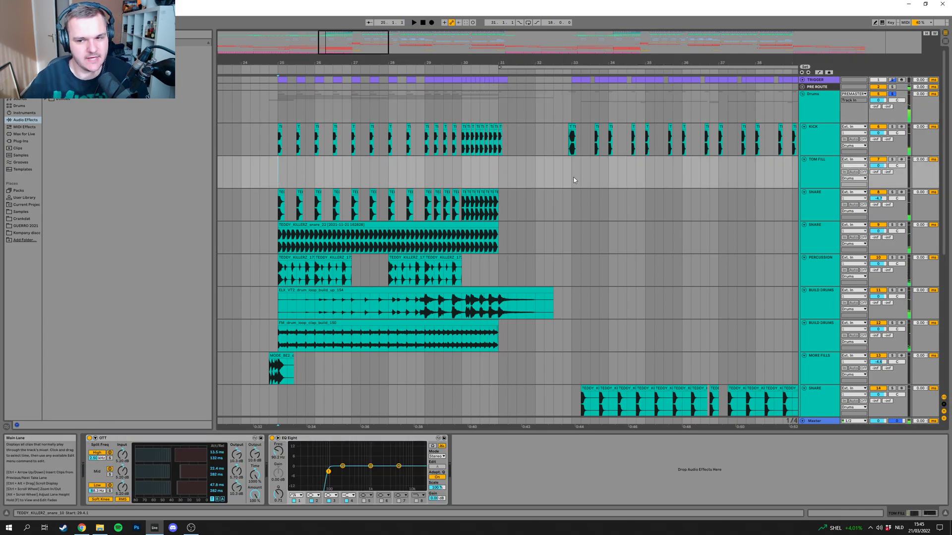
Step: Collapse the Drums group and expand the PRE ROUTE group to show the SIDECHAIN and PREMASTER tracks
left_click(803, 95)
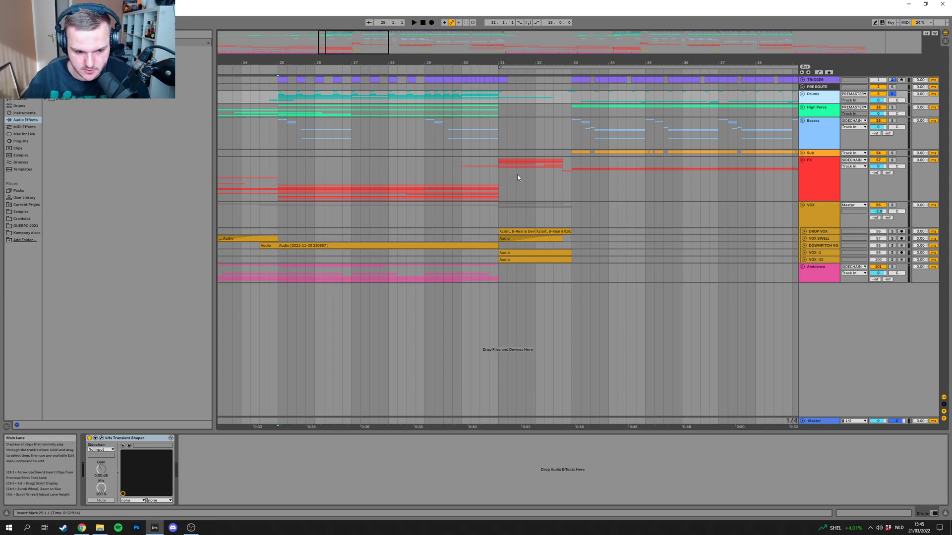
left_click(802, 87)
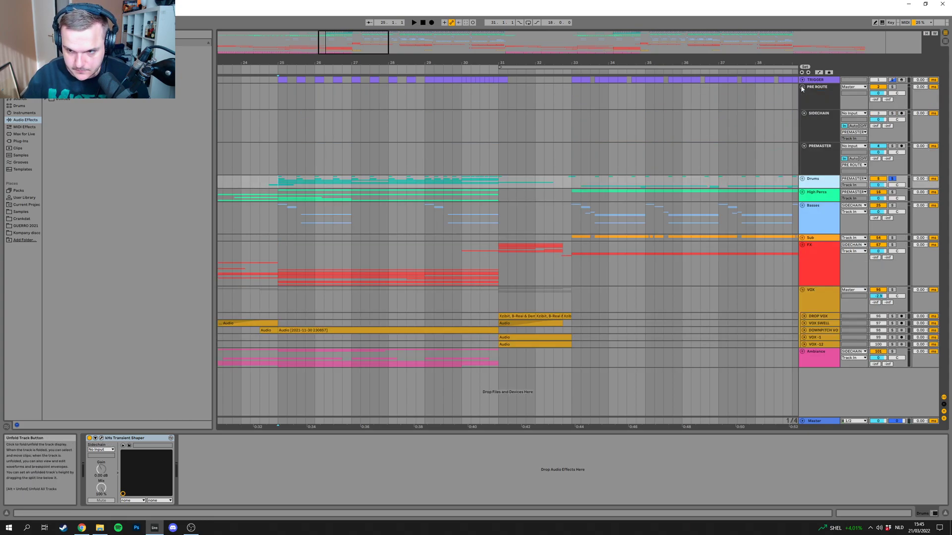
left_click(816, 117)
Step: Unfold the TRIGGER track and select its first MIDI clip at bar 25
left_click_drag(396, 63, 750, 106)
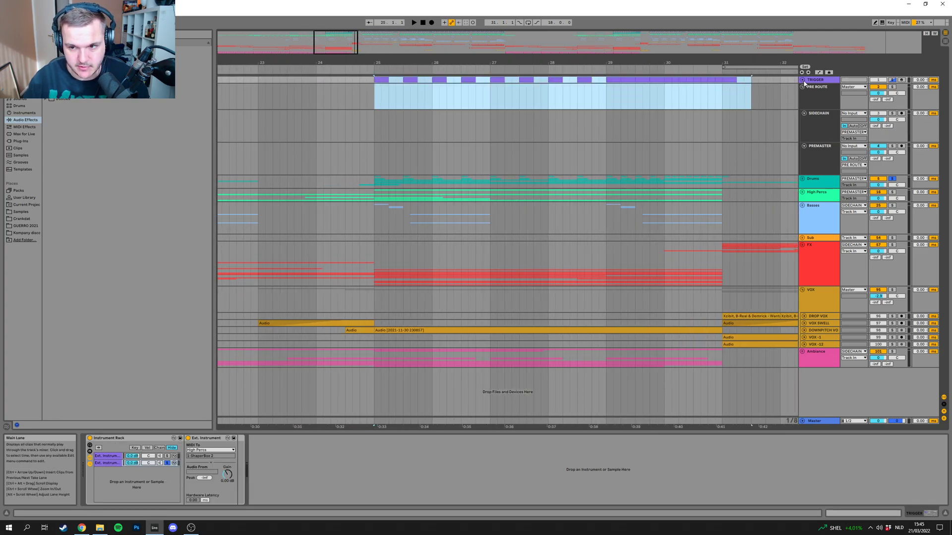
left_click_drag(650, 63, 553, 57)
left_click_drag(659, 97, 349, 80)
left_click(353, 80)
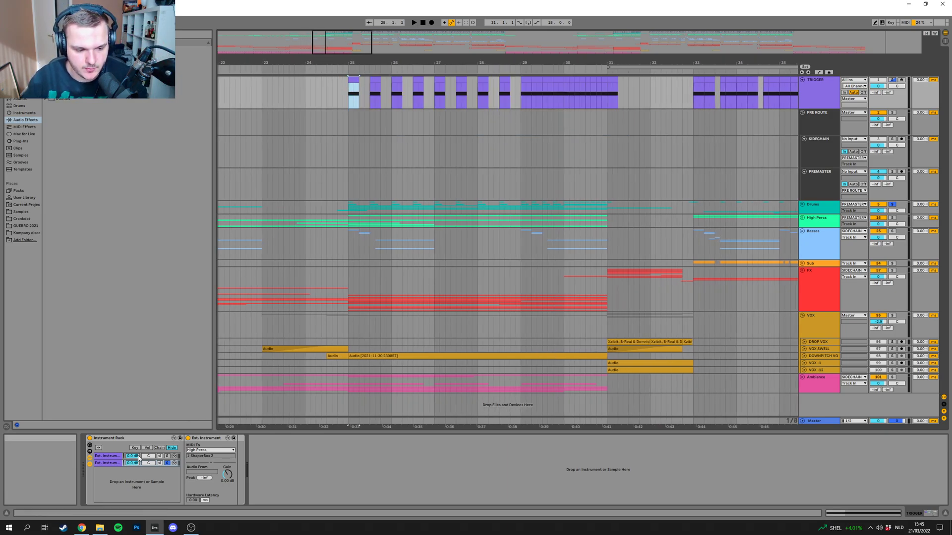
Step: Show the External Instrument chain routed to SIDECHAIN in the TRIGGER track's rack and unsolo the second chain
left_click(108, 456)
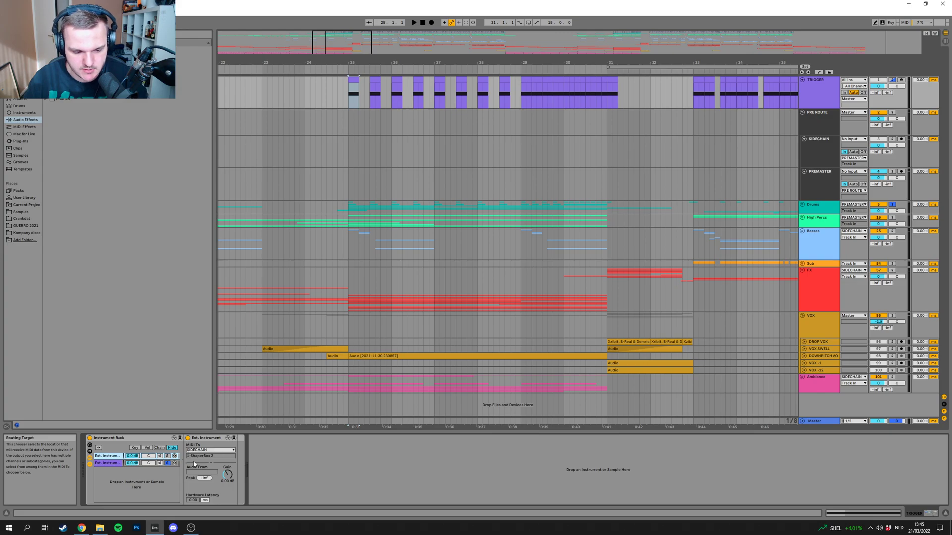
left_click(167, 463)
scroll(556, 149, "down", 3)
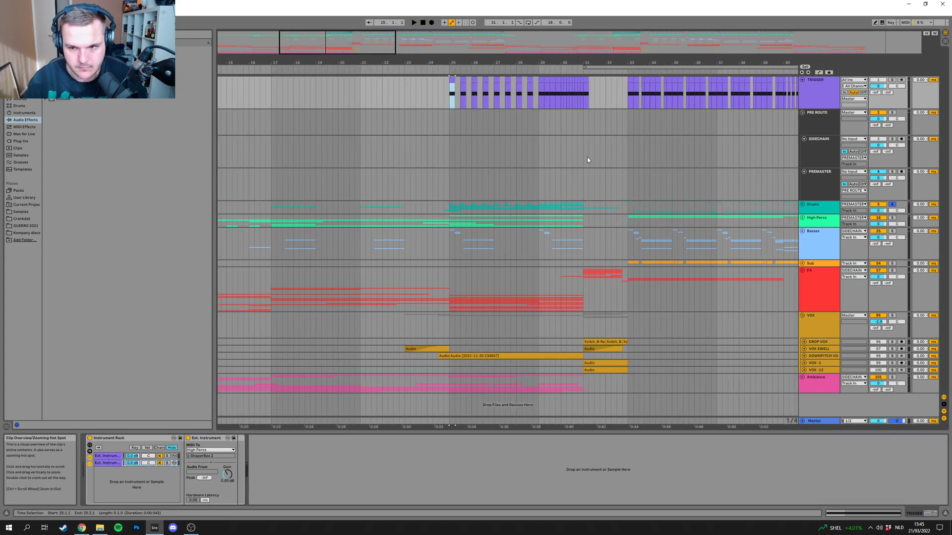
Step: Open ShaperBox 2 on the SIDECHAIN track, examine its volume curve and MIDI trigger settings, and close it
left_click(816, 105)
left_click(819, 121)
left_click(822, 154)
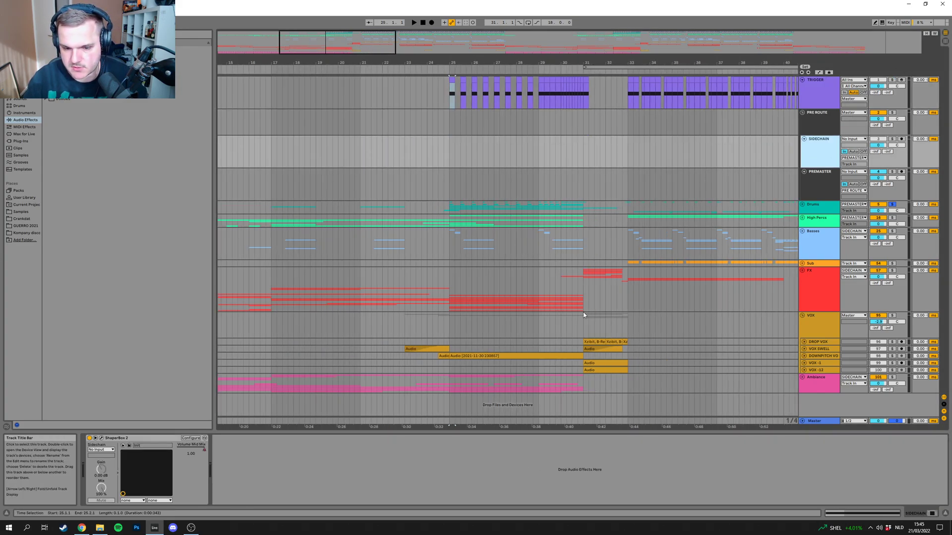
left_click(102, 438)
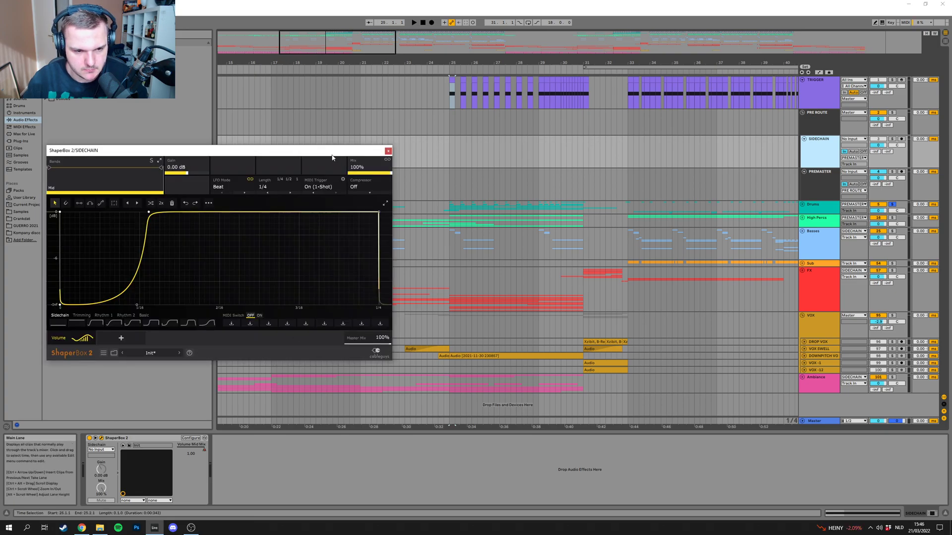
left_click_drag(332, 158, 482, 140)
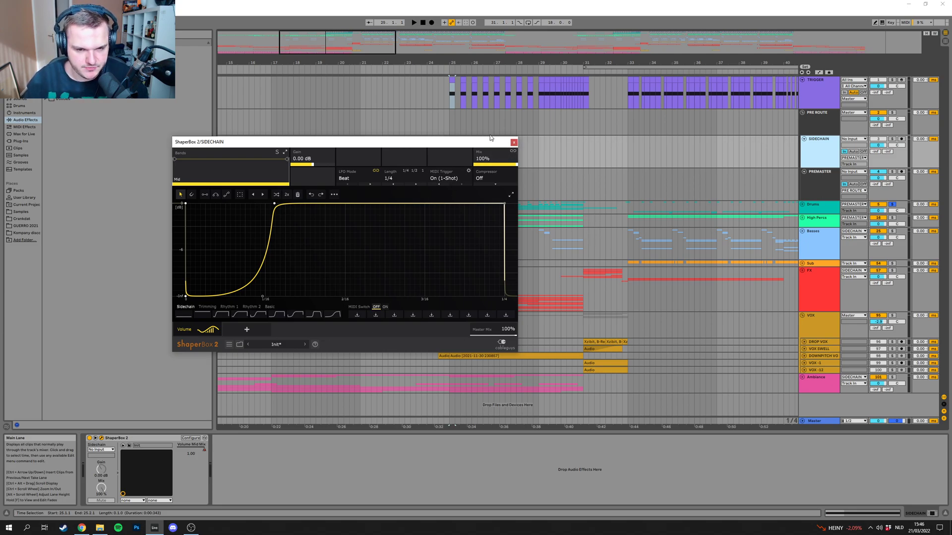
left_click(513, 143)
left_click_drag(582, 63, 582, 78)
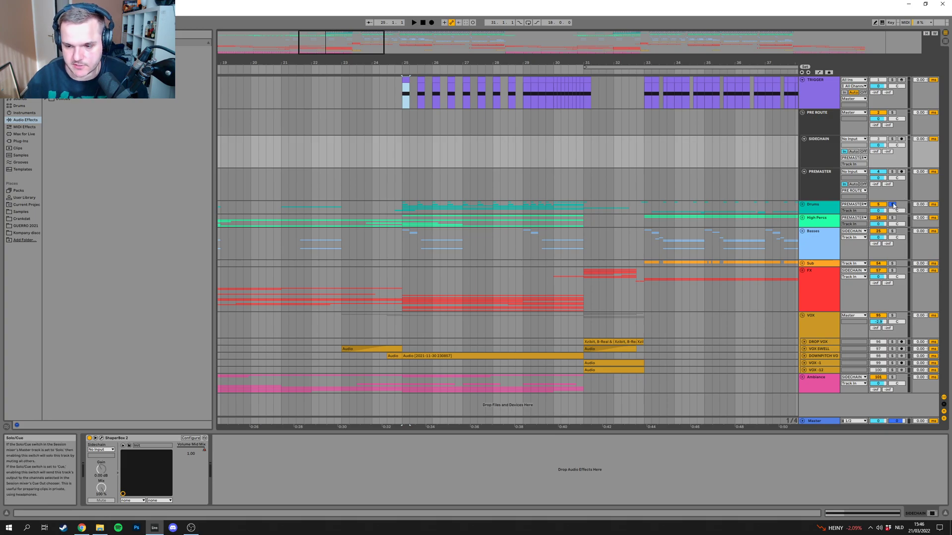
Step: Unsolo the Drums group and play the full mix from bar 25 through the build-up into the drop
left_click_drag(363, 39, 380, 39)
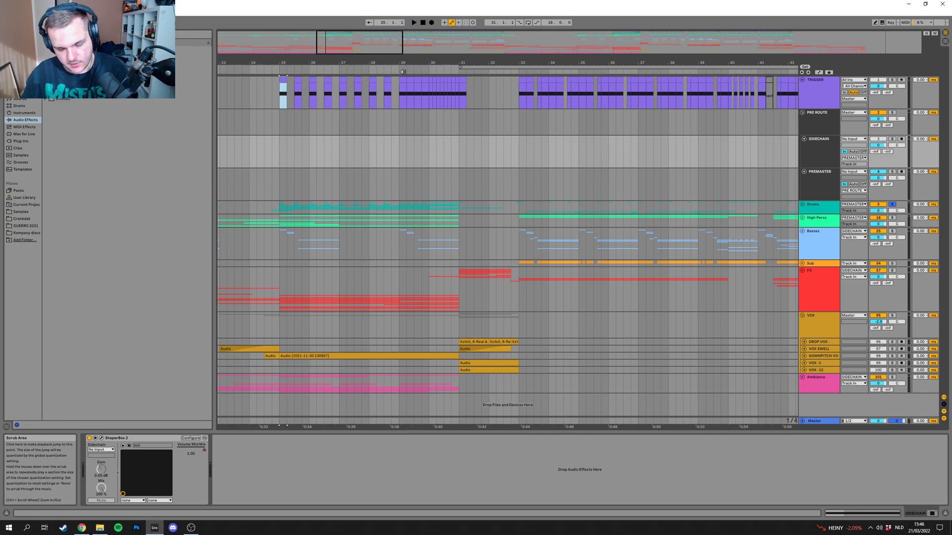
left_click_drag(390, 45, 469, 169)
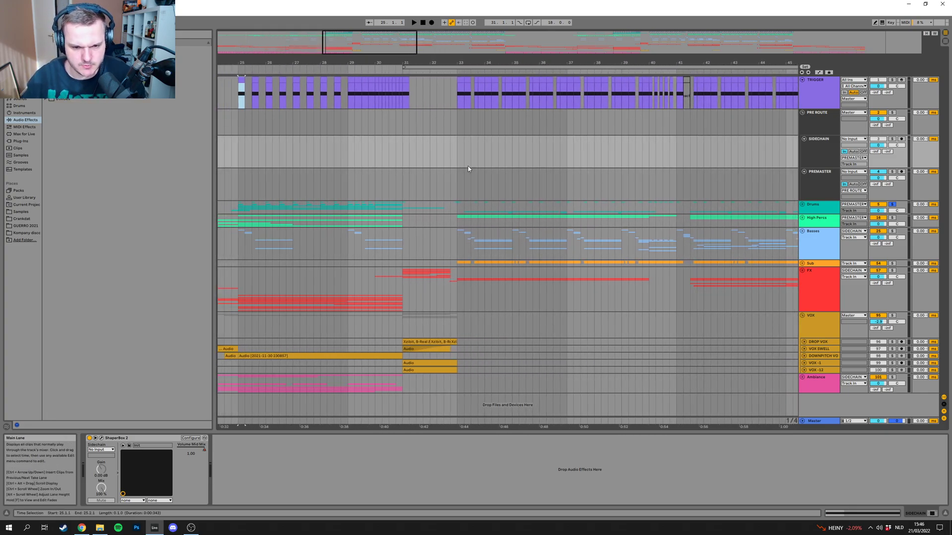
left_click_drag(376, 43, 368, 47)
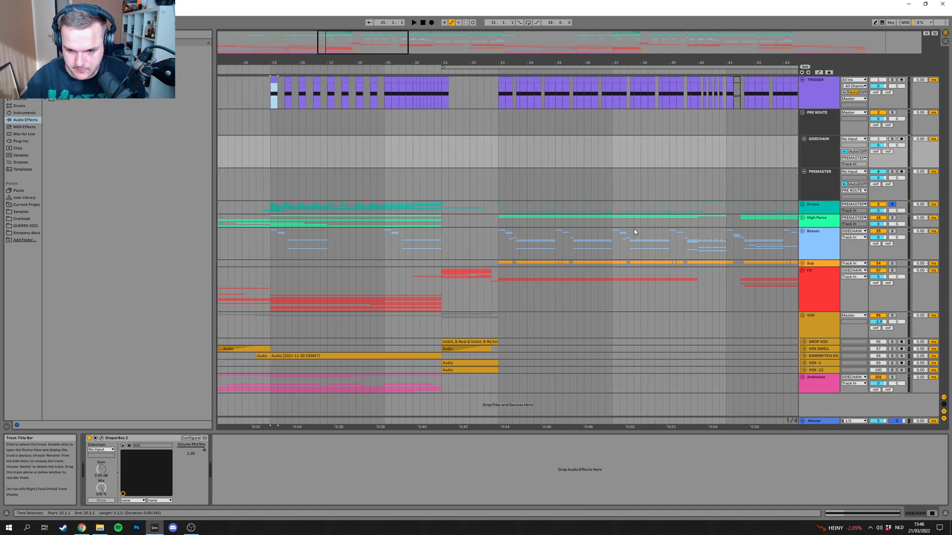
left_click(892, 205)
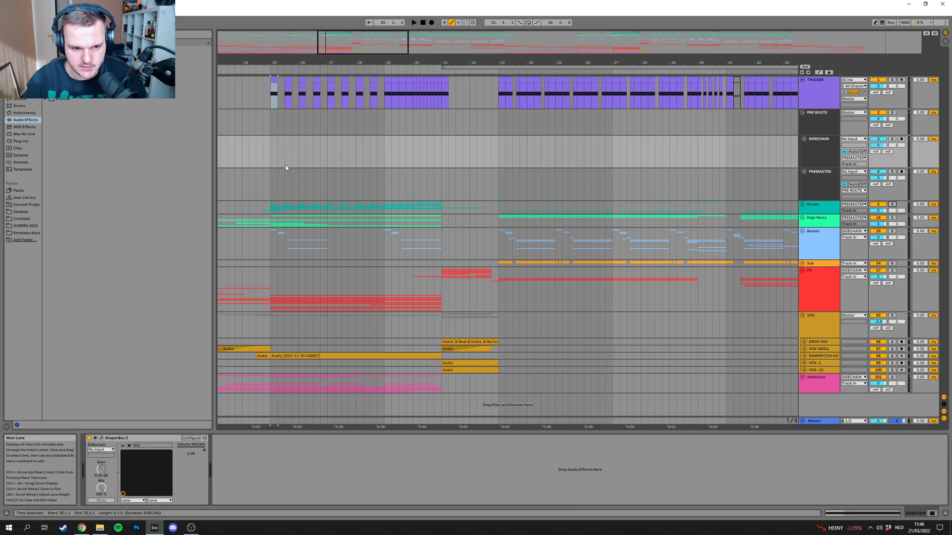
scroll(470, 159, "down", 2)
key("space")
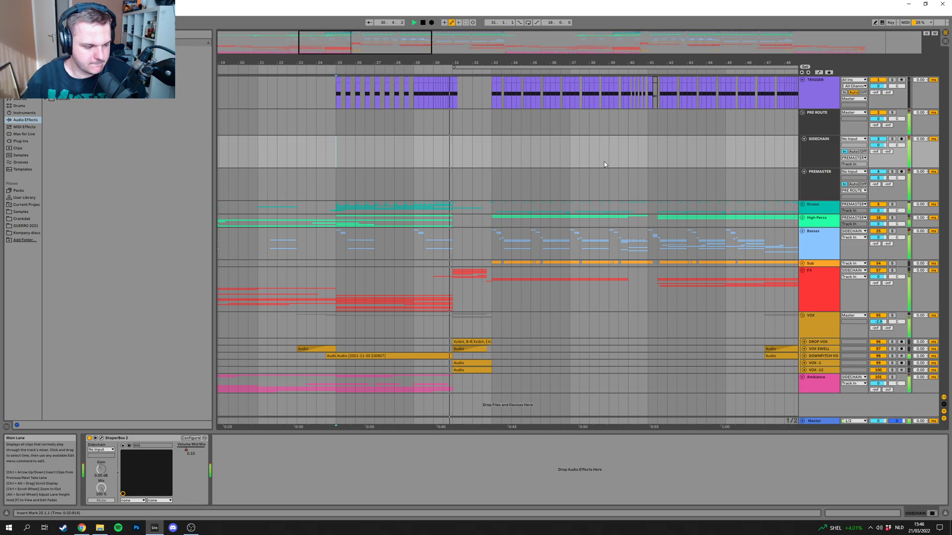
left_click_drag(495, 63, 386, 63)
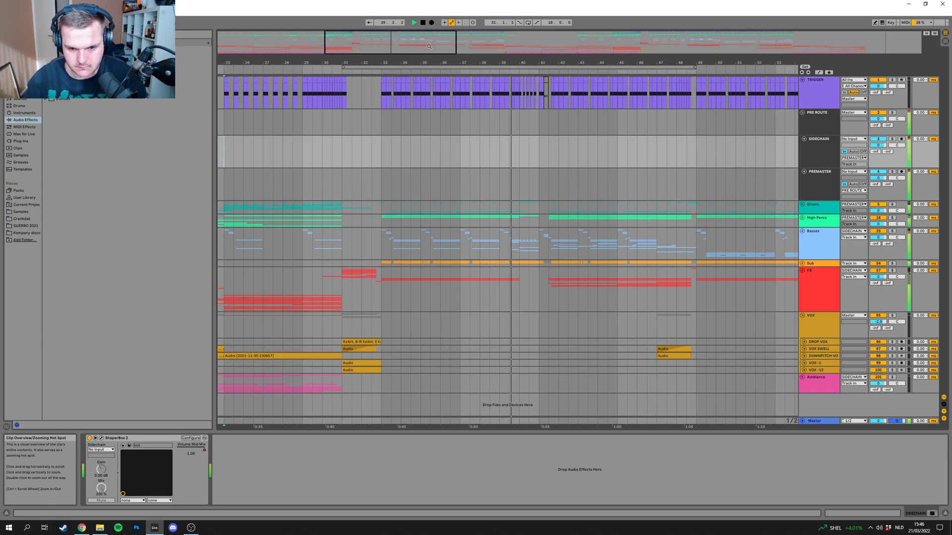
key("space")
Step: Unfold and solo the Drums group, play it from bar 33, and look through its kick, snare and fill tracks
scroll(775, 204, "up", 2)
left_click(811, 208)
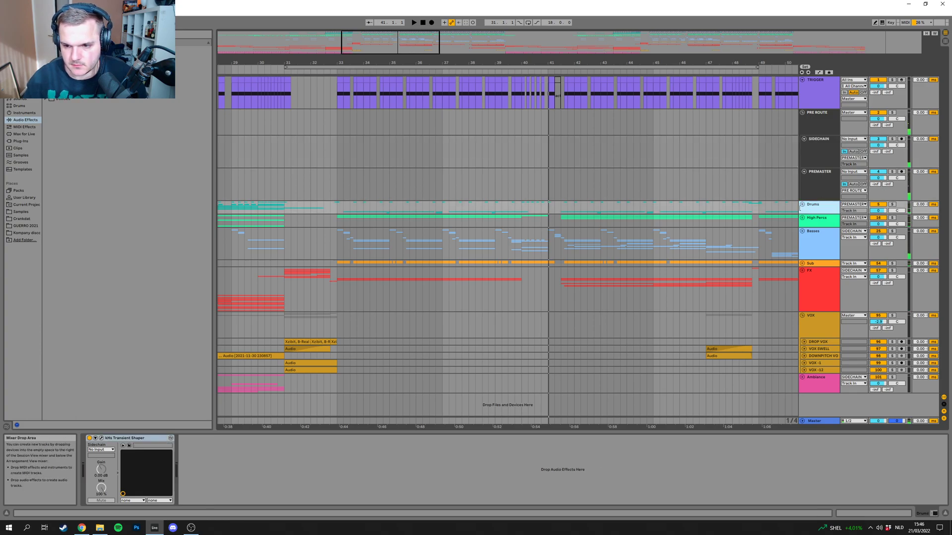
left_click(804, 206)
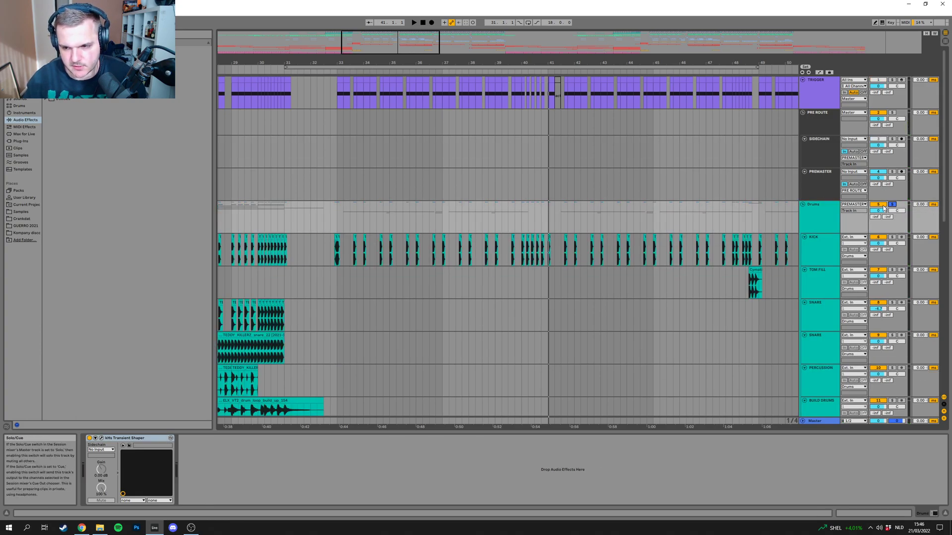
left_click(345, 222)
scroll(406, 292, "down", 6)
key("space")
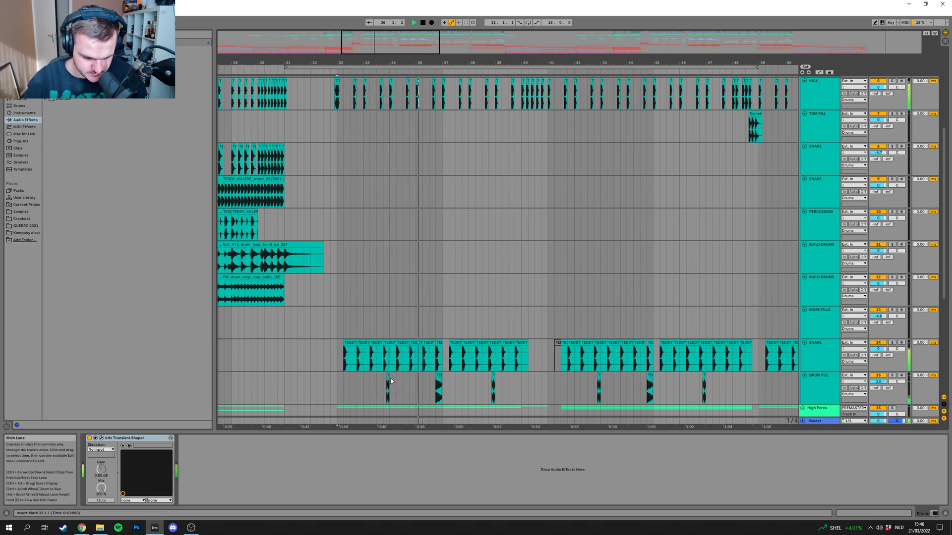
scroll(514, 365, "down", 4)
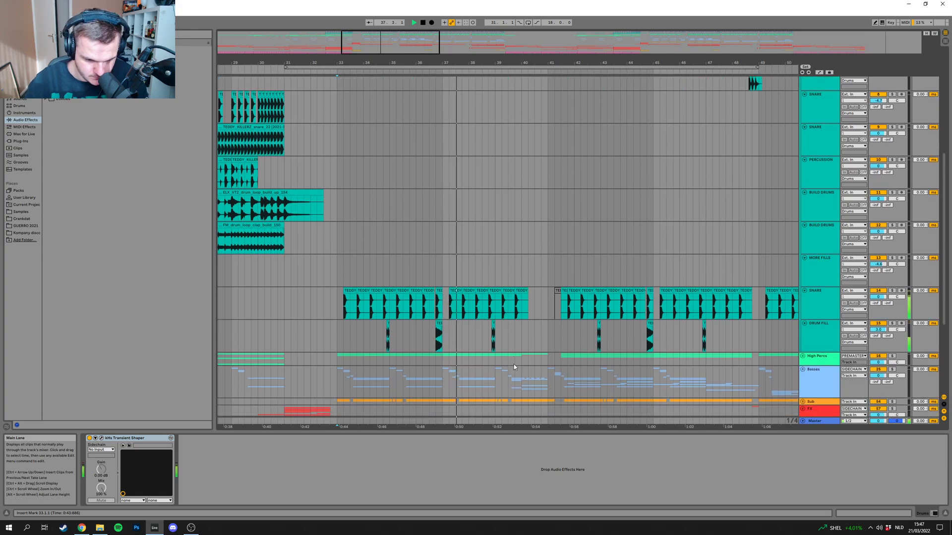
Step: Unfold and solo the High Percs group and audition its hat loops from bar 33
left_click(803, 327)
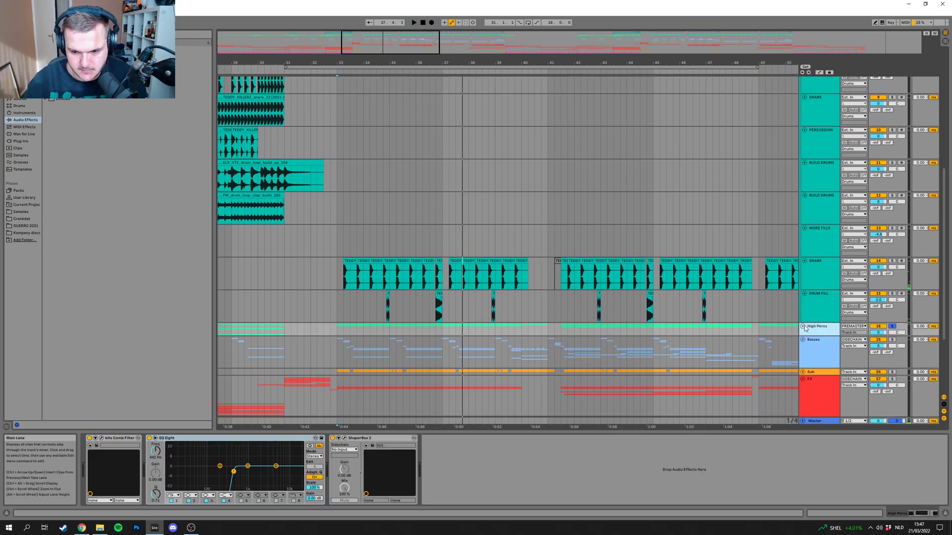
scroll(378, 300, "down", 2)
left_click(338, 263)
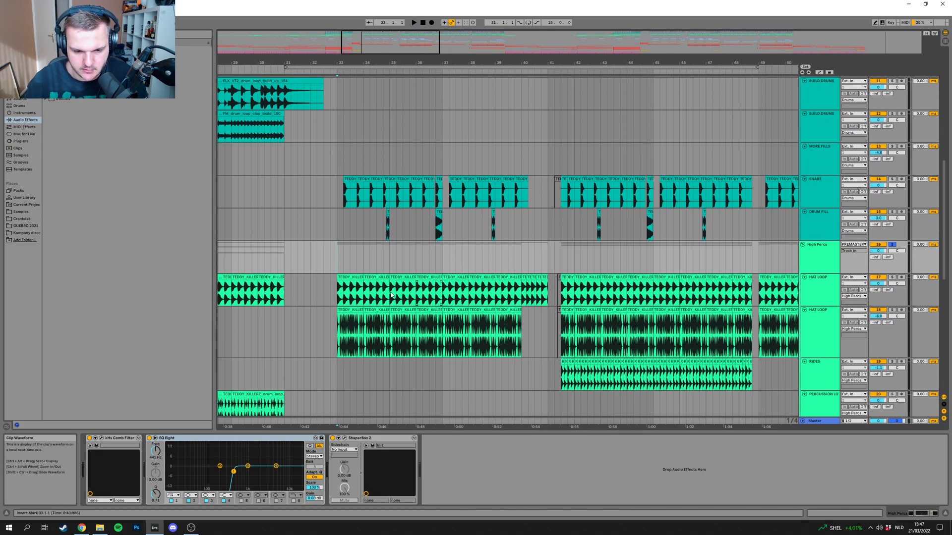
scroll(519, 308, "down", 1)
key("space")
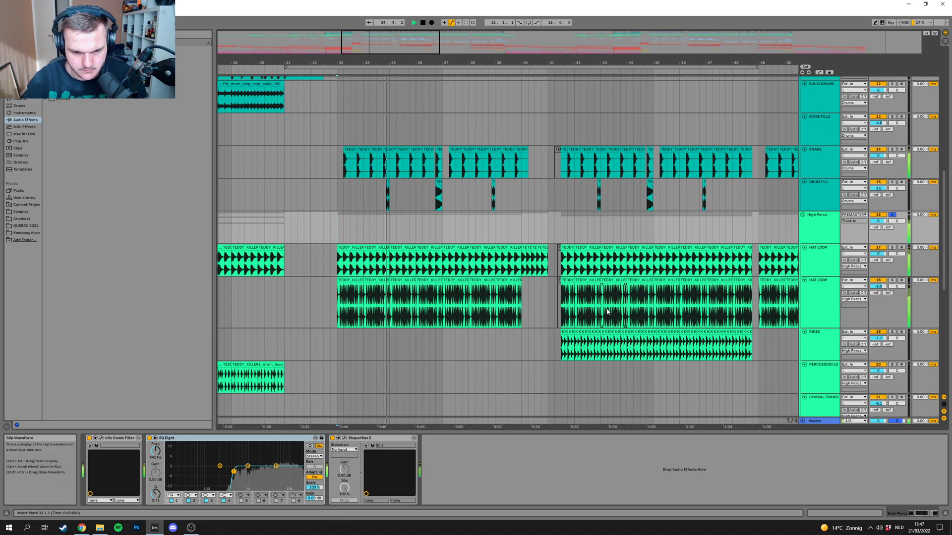
key("space")
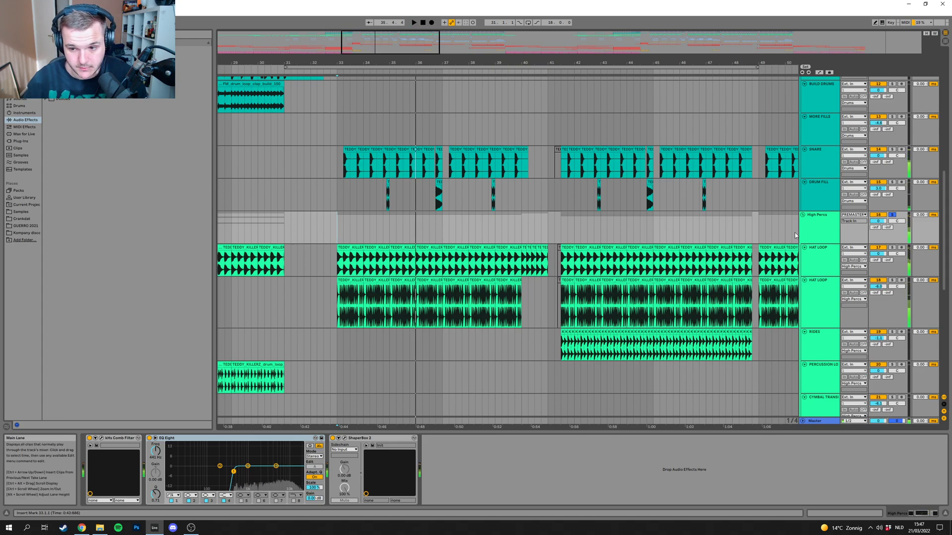
Step: Inspect the two HAT LOOP tracks, select the upper one's clip at bar 34, and unsolo the High Percs group
left_click(820, 260)
left_click(818, 303)
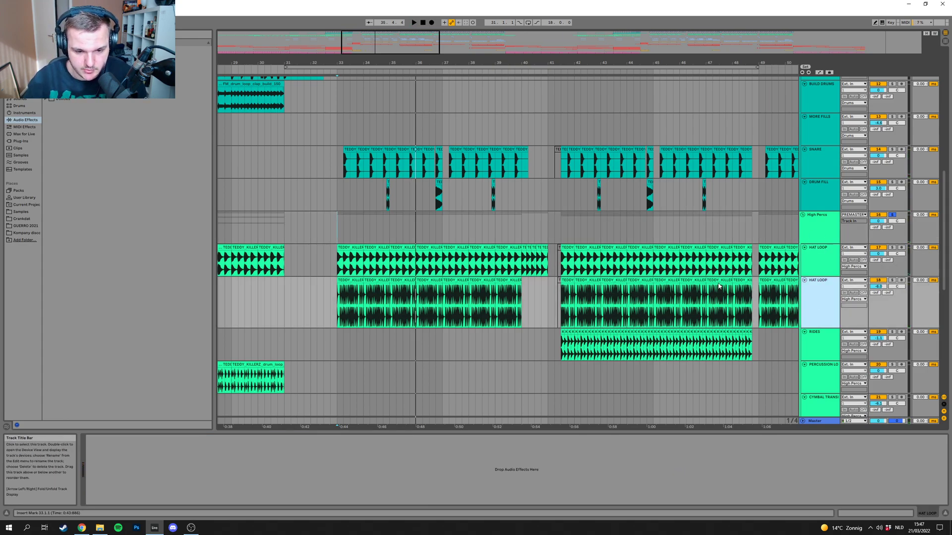
left_click_drag(319, 63, 348, 85)
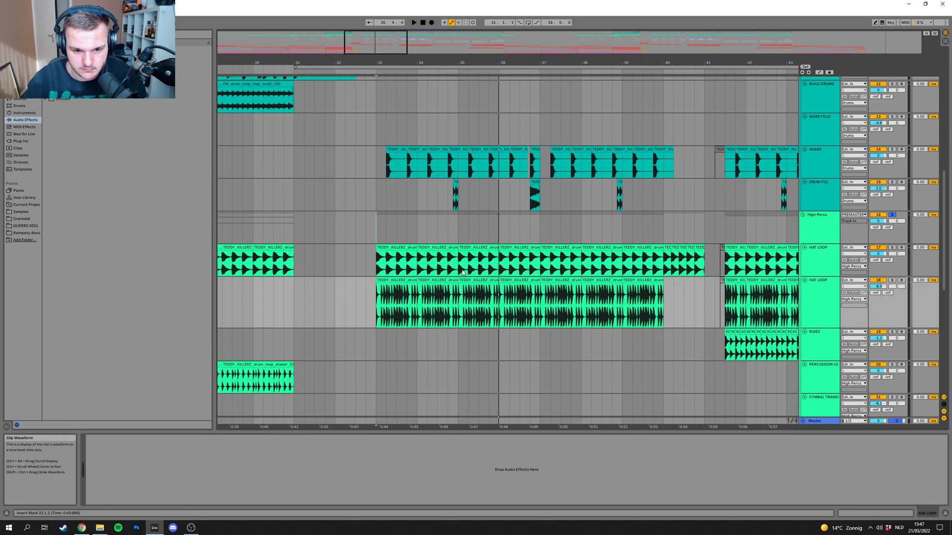
left_click(437, 248)
scroll(658, 228, "up", 3)
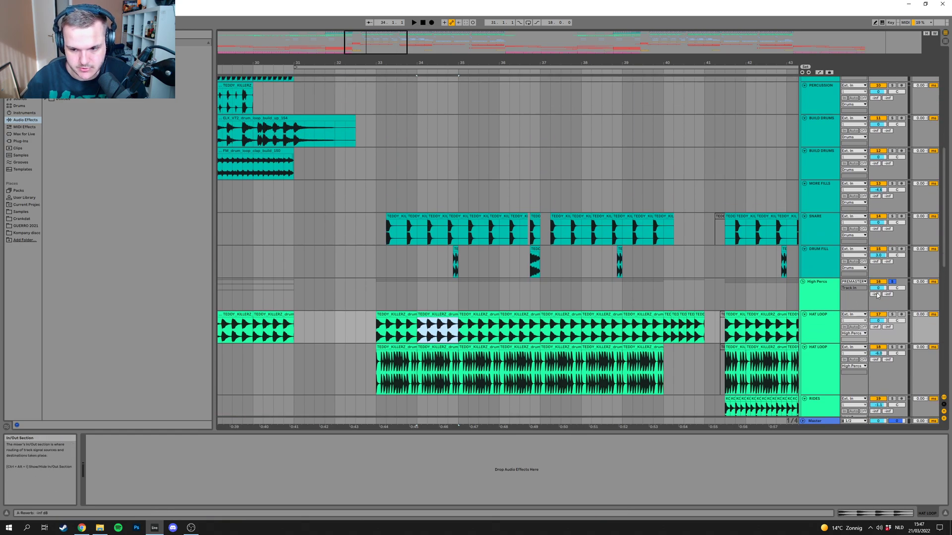
left_click(892, 281)
Step: Find the RIDES track in the High Percs group, set the playback position at its first clip, and solo the track
scroll(588, 119, "down", 5)
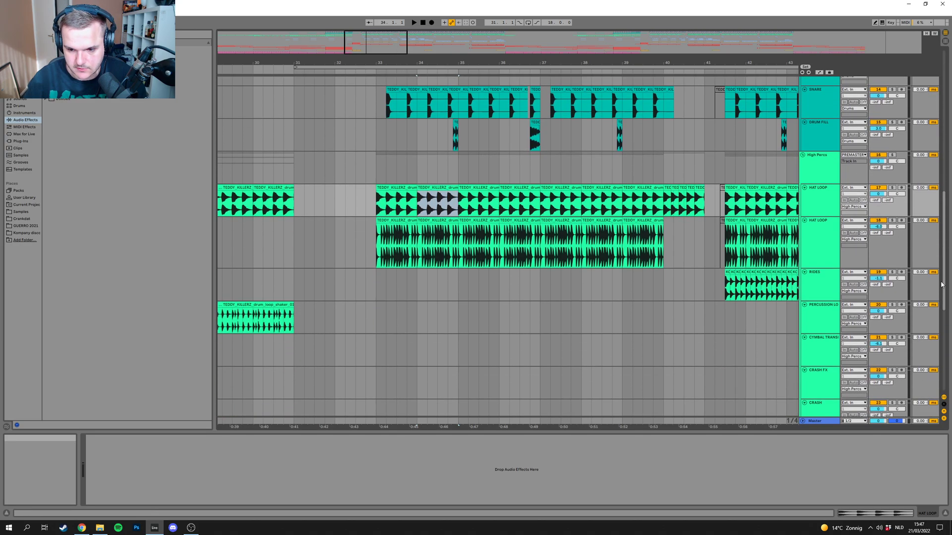
left_click_drag(590, 63, 435, 101)
scroll(524, 96, "up", 1)
scroll(435, 267, "down", 1)
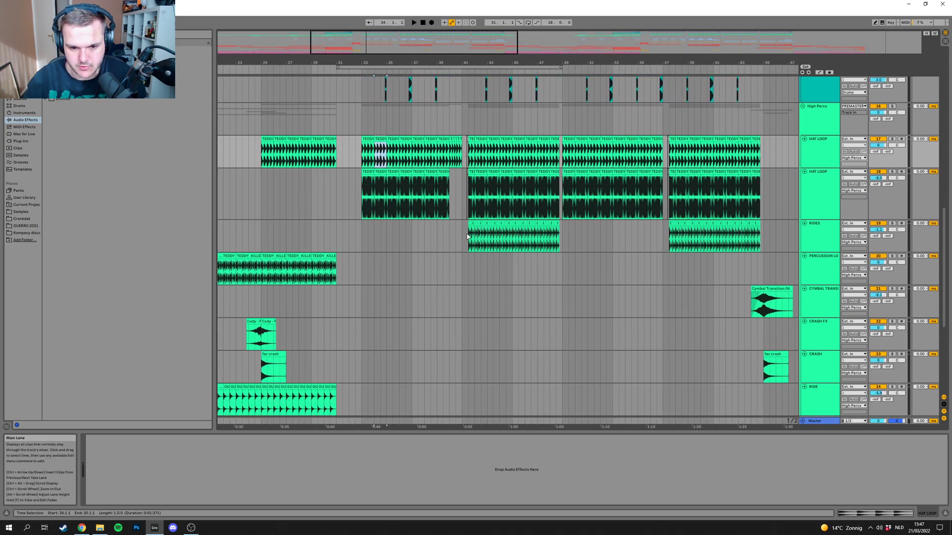
left_click(469, 242)
left_click(457, 239)
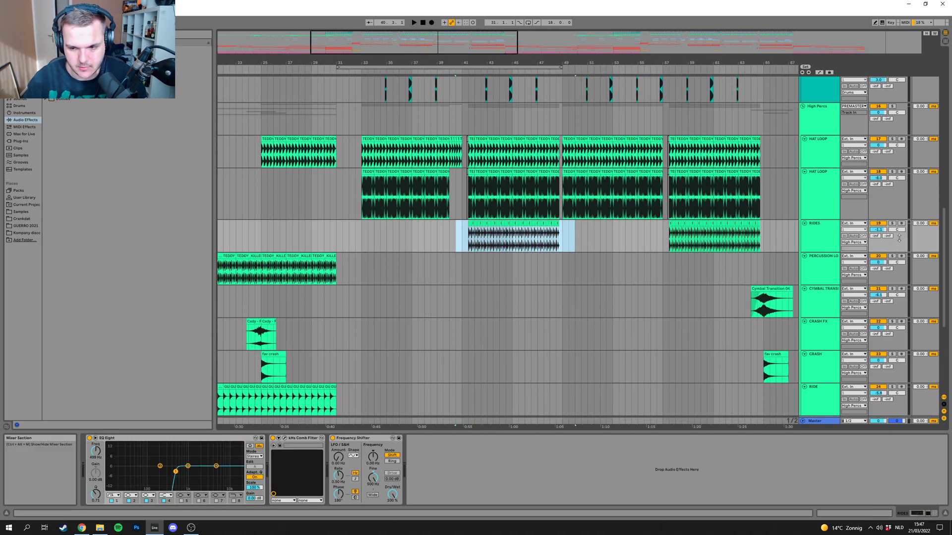
left_click(466, 238)
scroll(465, 238, "up", 1)
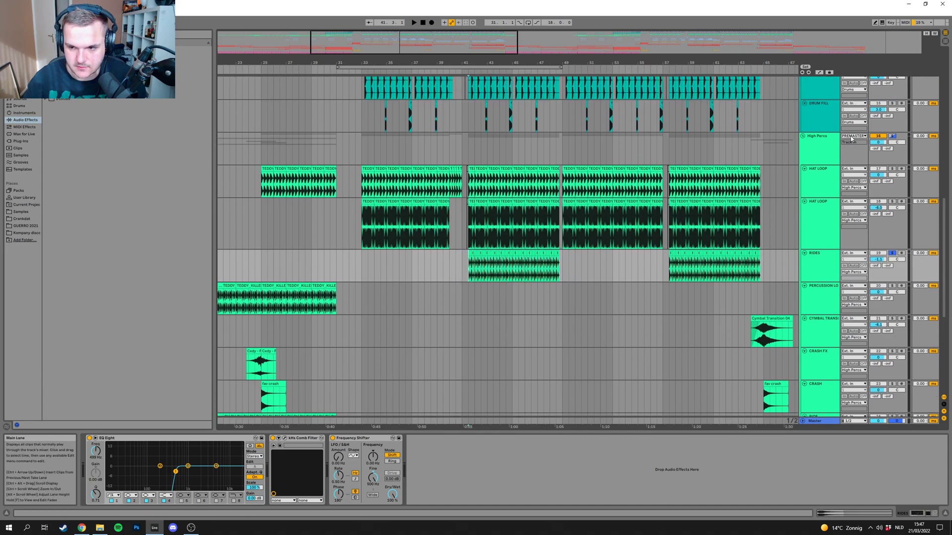
Step: Solo the whole High Percs group and audition it from the RIDES entry, briefly muting RIDES, then reset the insert mark to bar 41
left_click(893, 138)
left_click(892, 136)
key("space")
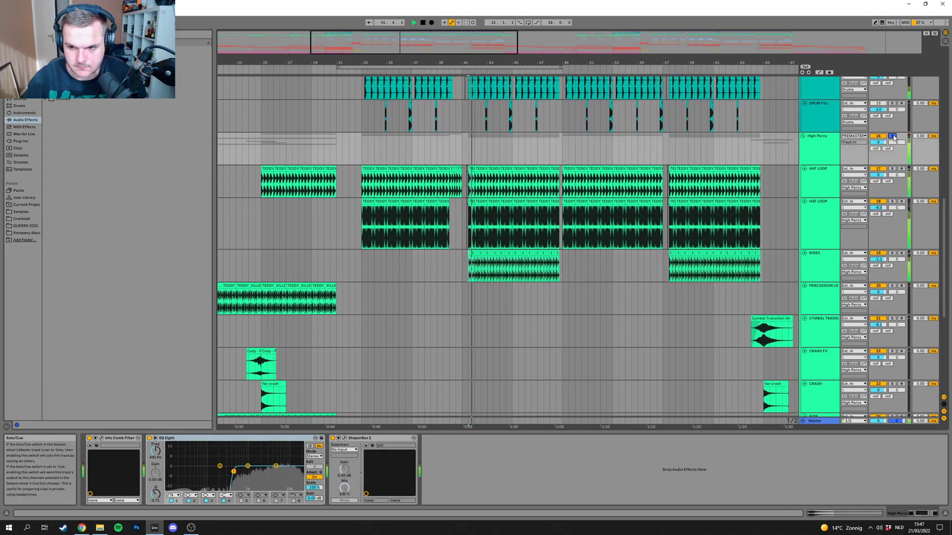
left_click(882, 255)
left_click(883, 255)
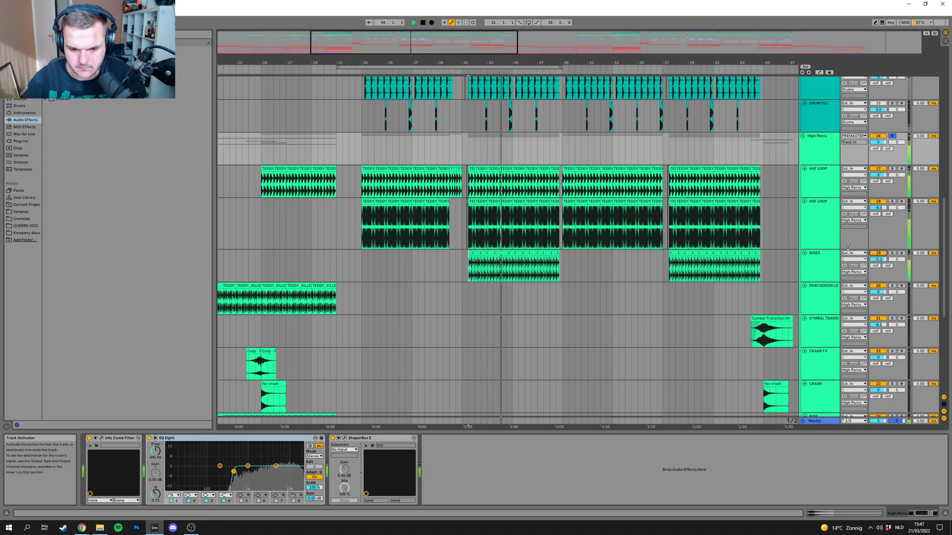
scroll(443, 259, "up", 2, "ctrl")
key("space")
left_click(439, 229)
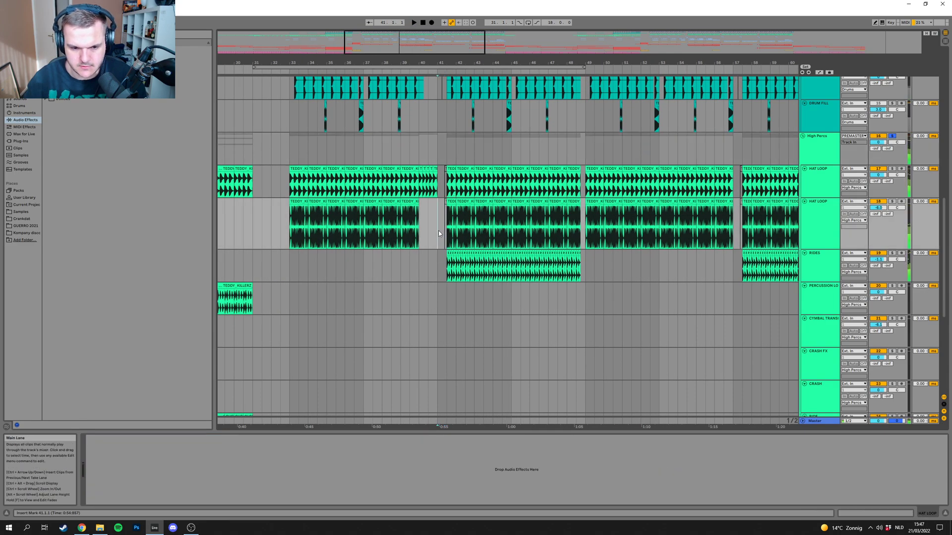
Step: Unfold the Basses group and show all its bass layers across the build-up and drop
scroll(636, 199, "down", 1, "ctrl")
scroll(760, 224, "down", 6)
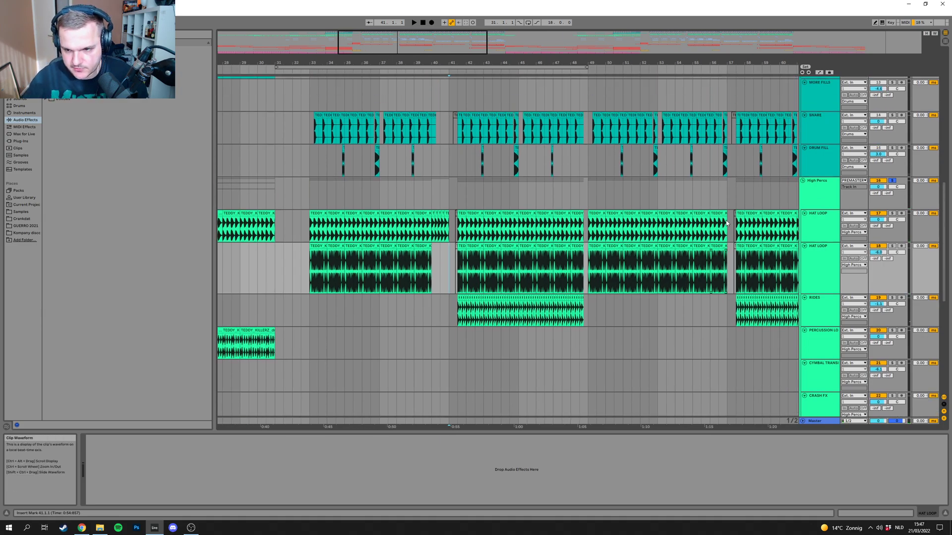
left_click(803, 272)
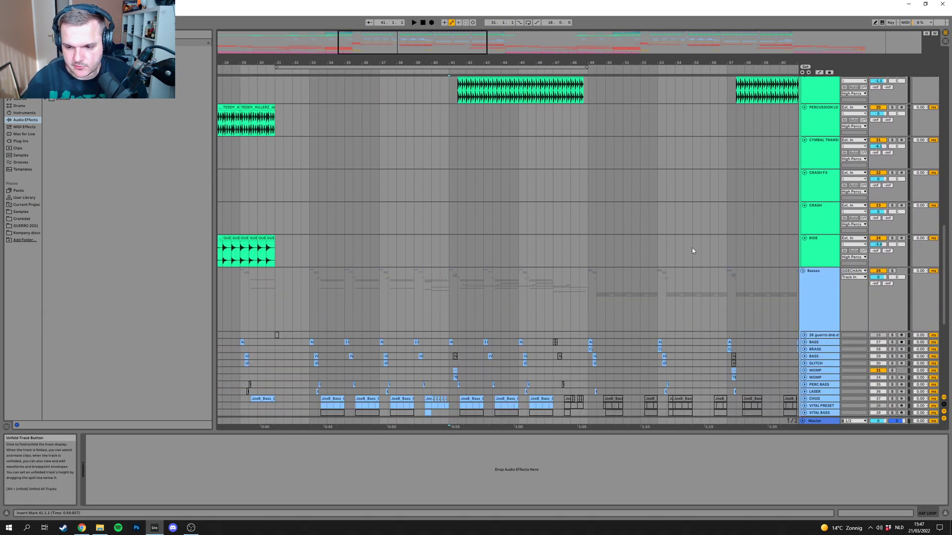
scroll(714, 252, "down", 5)
scroll(579, 90, "left", 2)
scroll(545, 89, "down", 1, "ctrl")
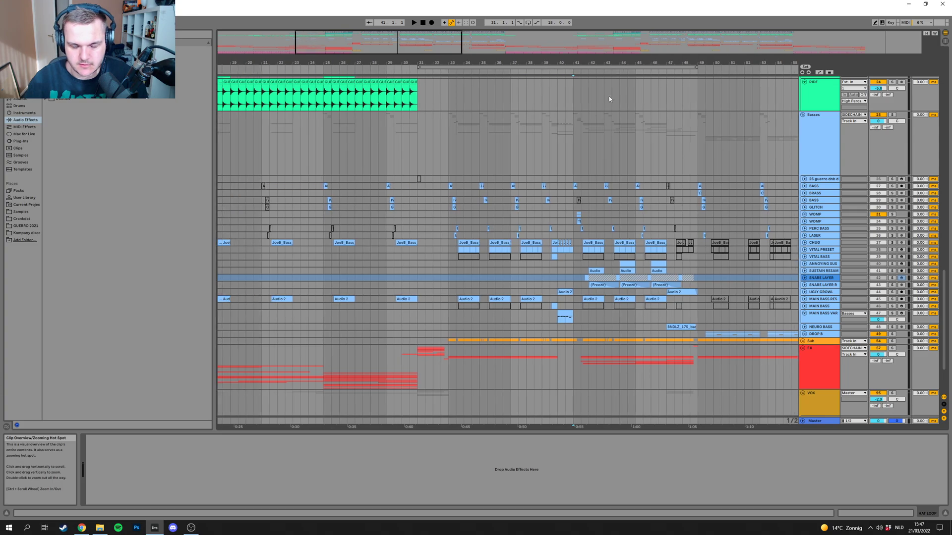
Step: Solo the BASS, BRASS, second BASS and GLITCH tracks and audition them together from bar 33
left_click(831, 186)
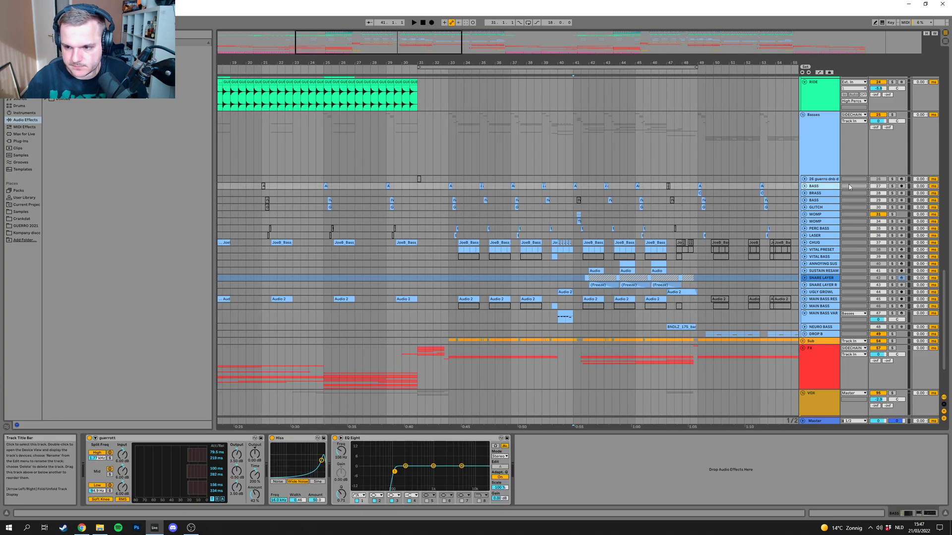
left_click(892, 201)
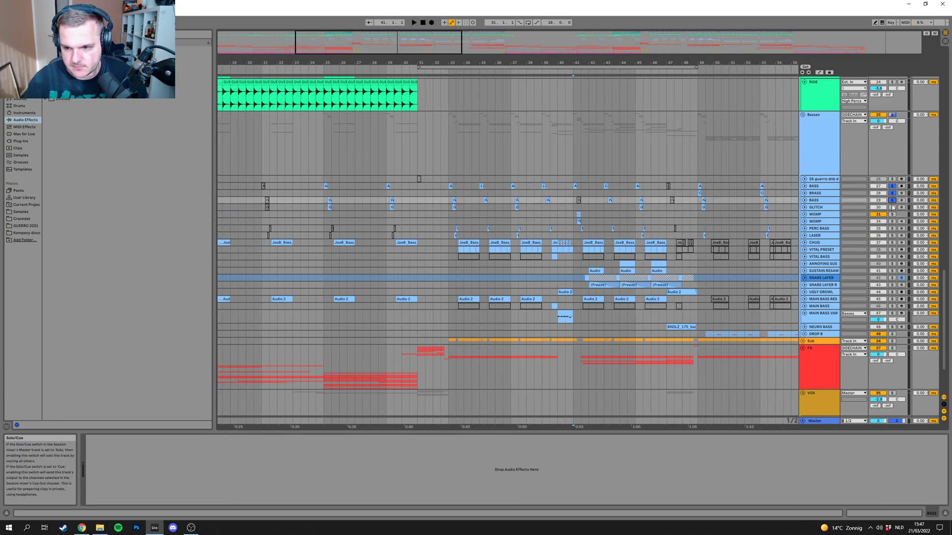
left_click(455, 192)
key("space")
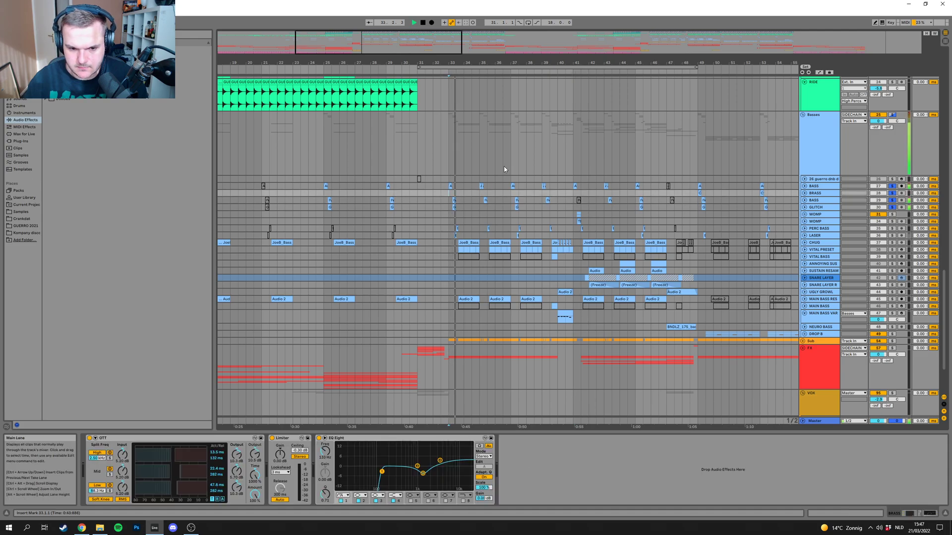
left_click_drag(415, 62, 446, 87)
key("space")
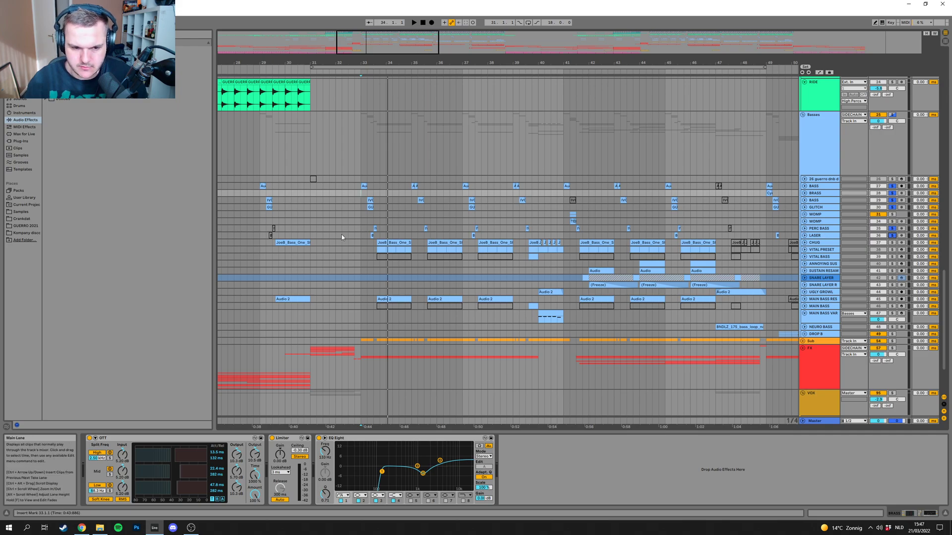
Step: Play the soloed bass layers from bar 33 with PERC BASS and LASER included, and move the insert mark to bar 34
left_click(360, 229)
left_click_drag(373, 41, 445, 56)
key("space")
key("space")
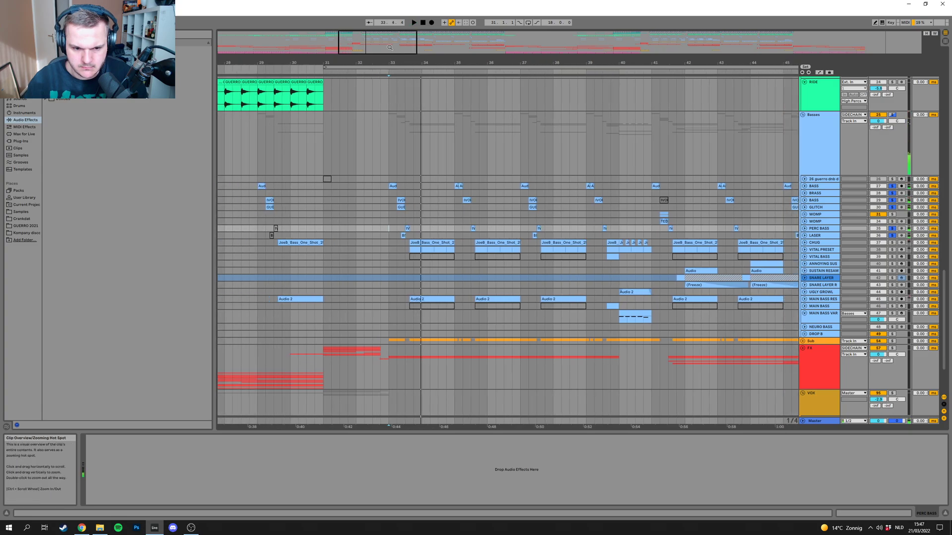
scroll(406, 244, "down", 1)
left_click(427, 212)
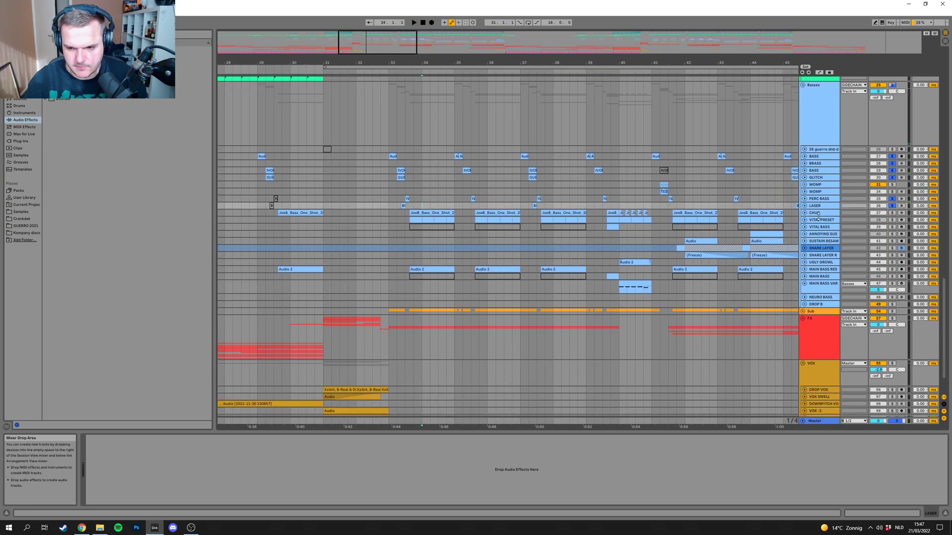
Step: Solo and unfold the CHUG track and audition it from bar 33.3
left_click(891, 213)
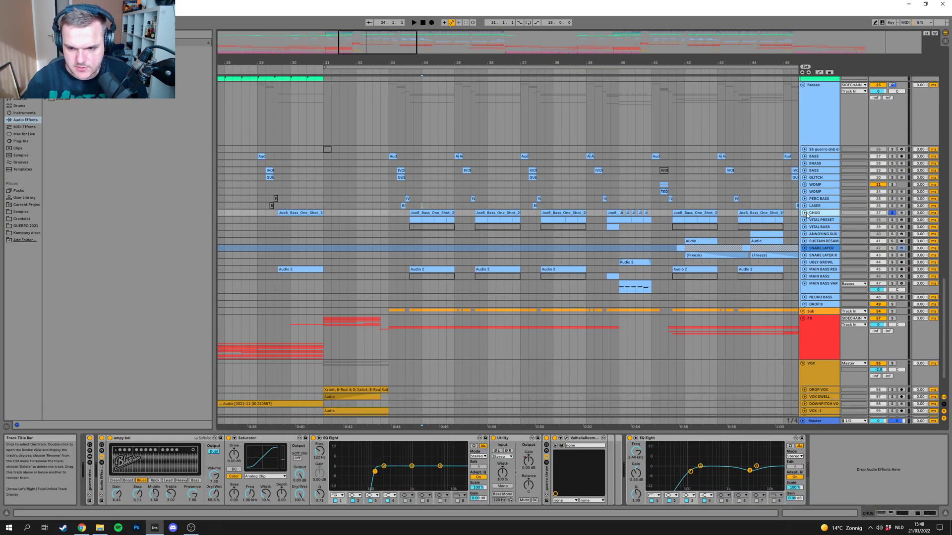
left_click(805, 214)
left_click(409, 233)
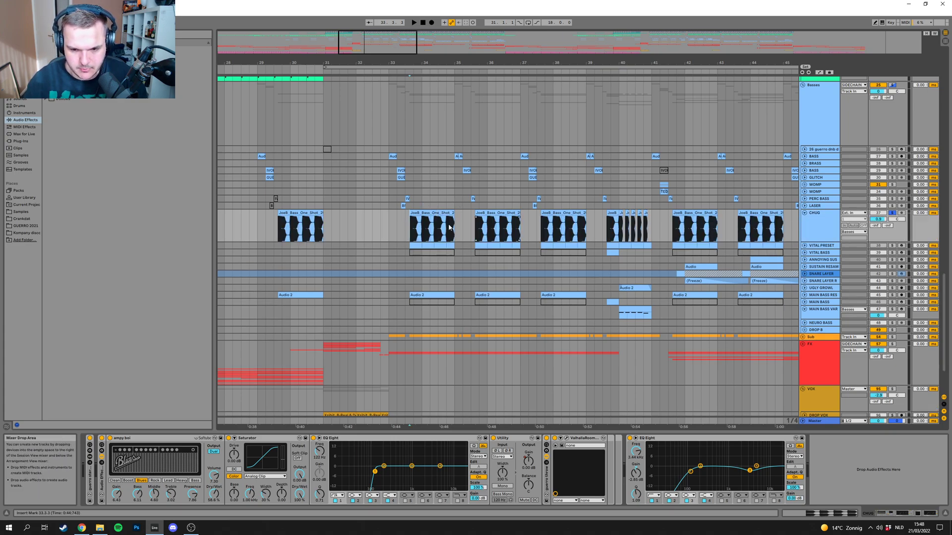
left_click_drag(396, 48, 396, 45)
key("space")
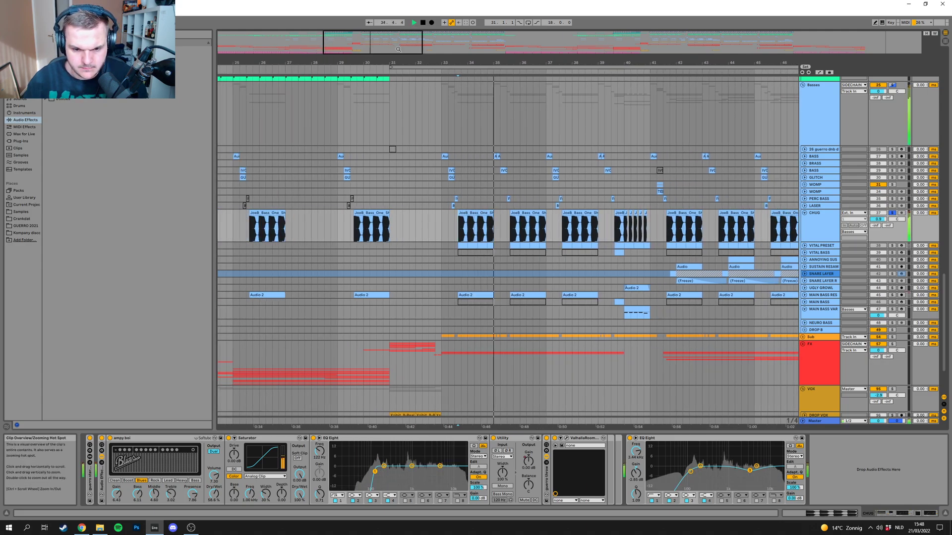
key("space")
Step: Solo and unfold the VITAL PRESET track and audition its layer from bar 33.3
left_click(821, 246)
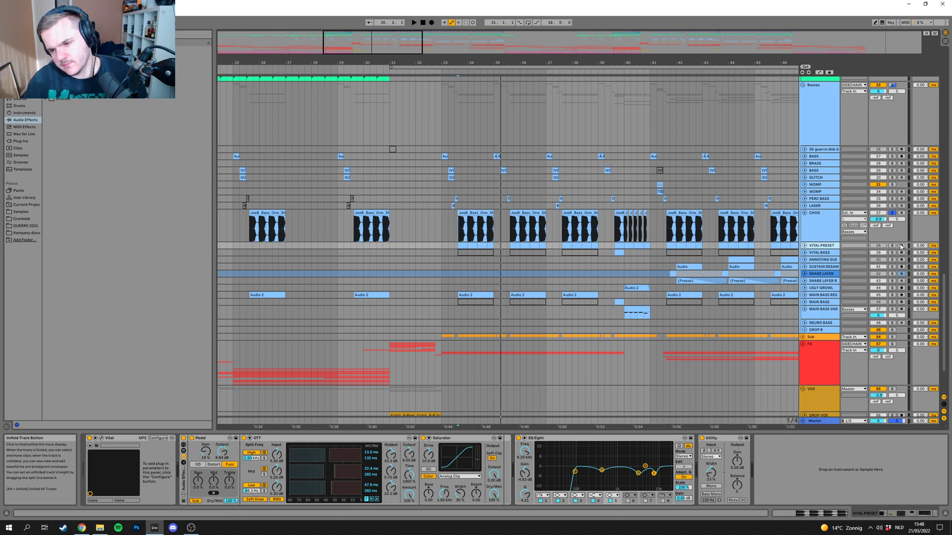
left_click(804, 246)
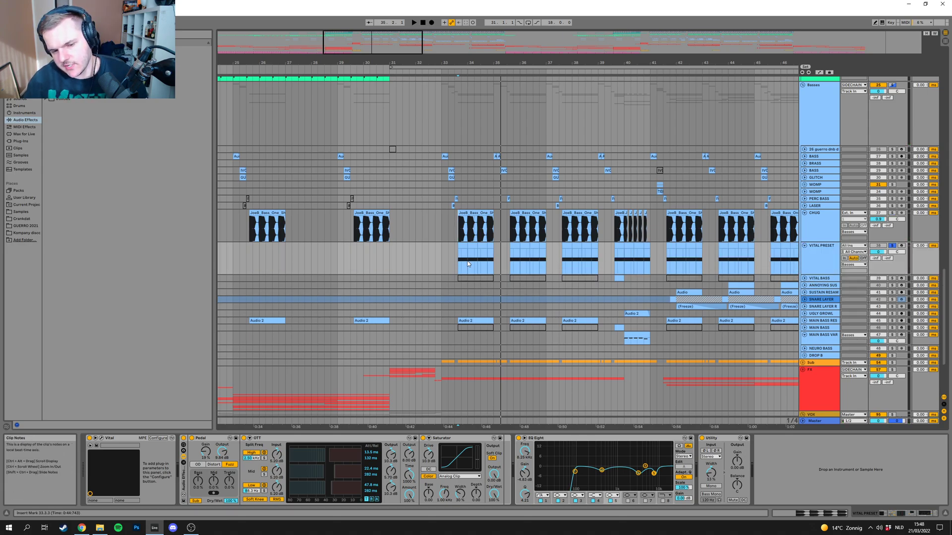
key("space")
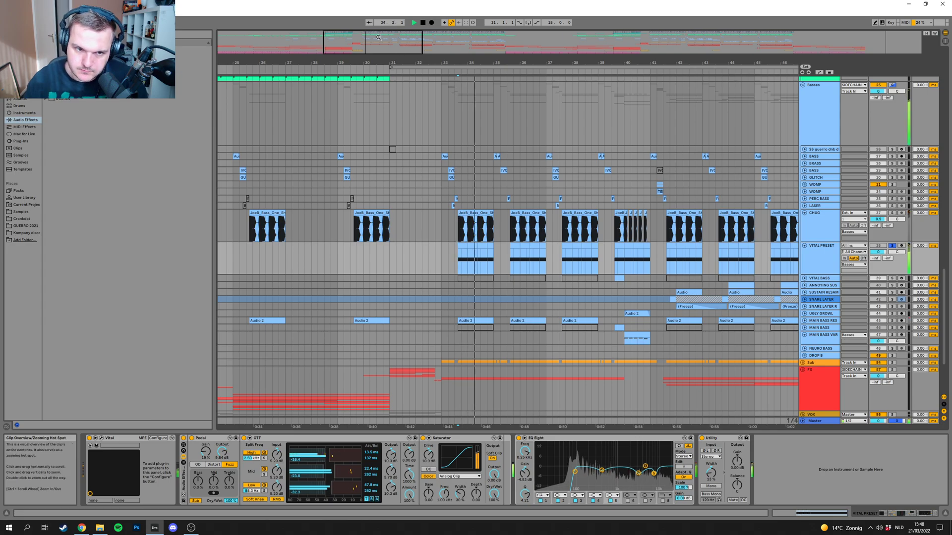
left_click_drag(460, 63, 473, 124)
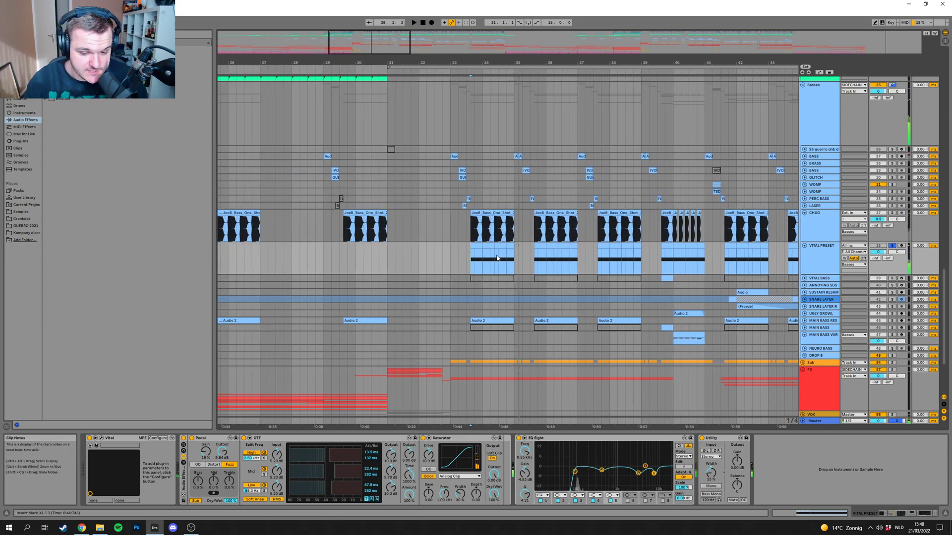
Step: Solo the VITAL BASS track and play its short clip between bars 39.3 and 40.1
scroll(499, 256, "down", 3)
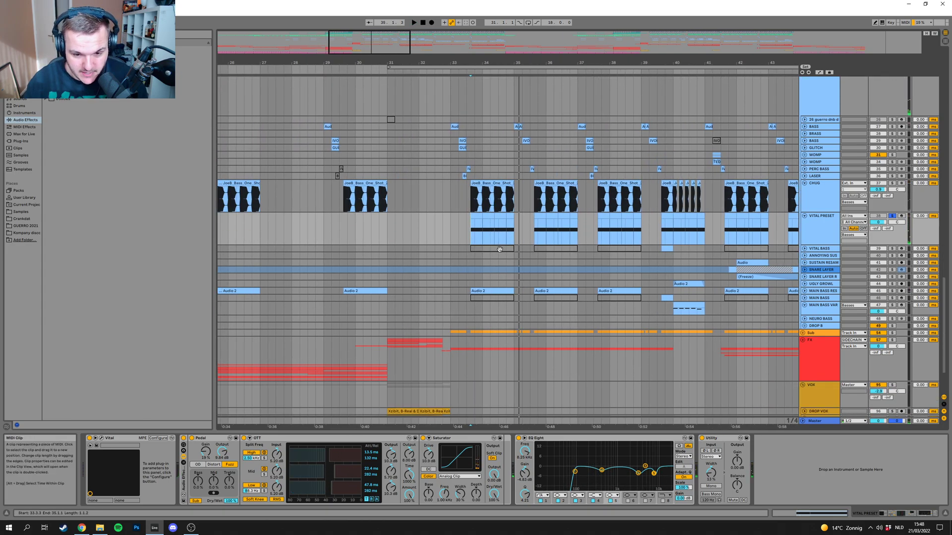
left_click(823, 292)
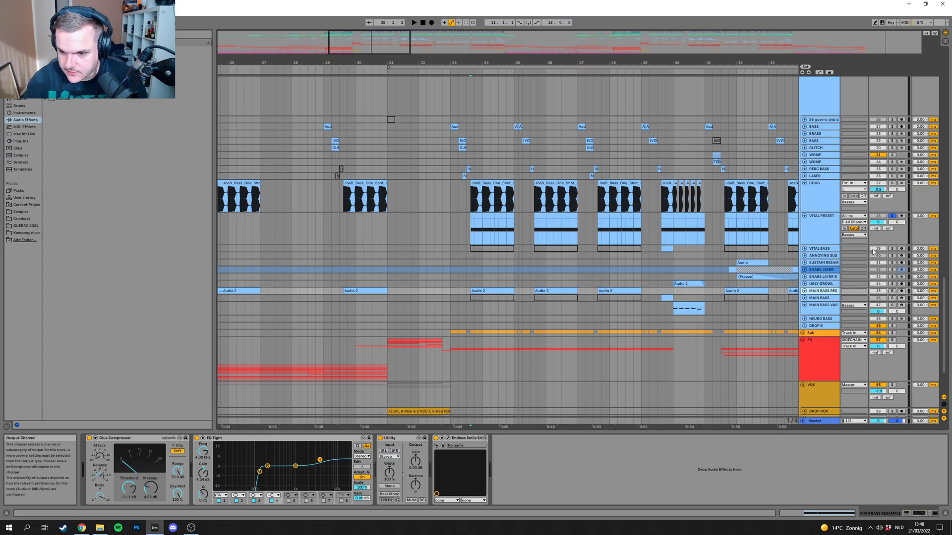
left_click_drag(407, 51, 421, 52)
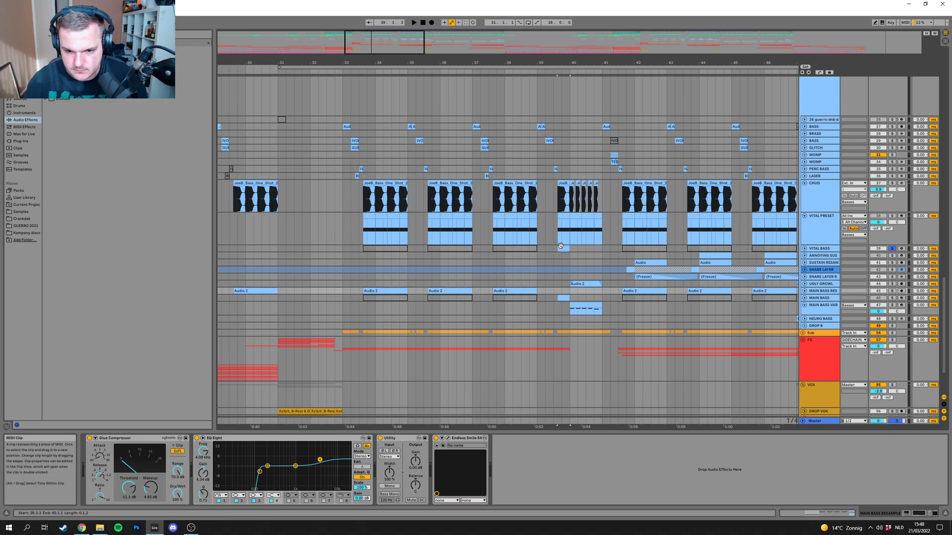
left_click(575, 249)
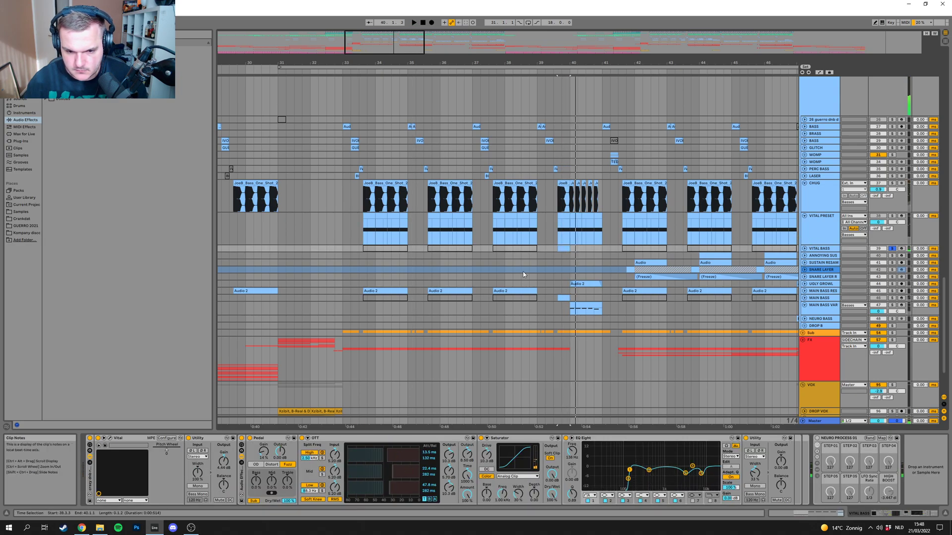
key("space")
Step: Extend the short VITAL BASS clip to bar 41, audition it, and restore its original length
left_click_drag(569, 249, 604, 248)
key("space")
key("space")
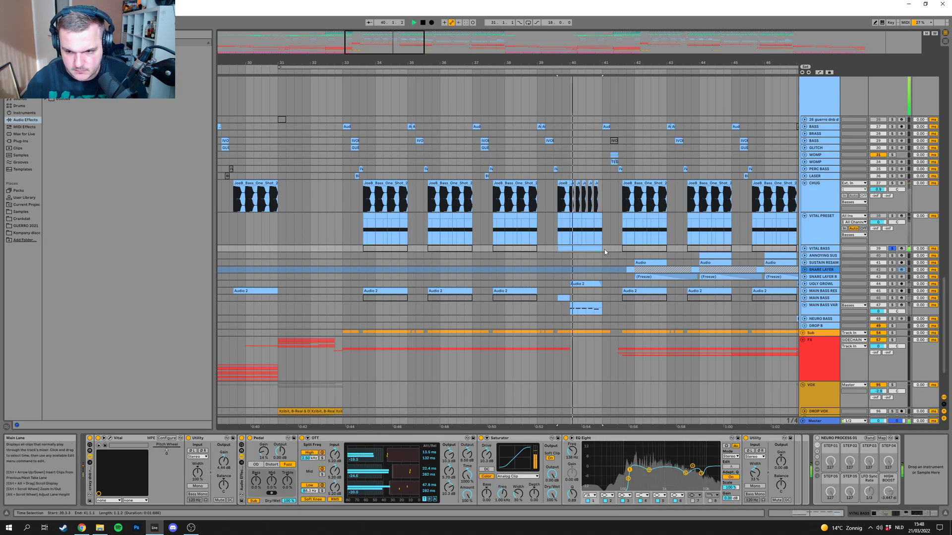
key("space")
left_click_drag(601, 249, 568, 248)
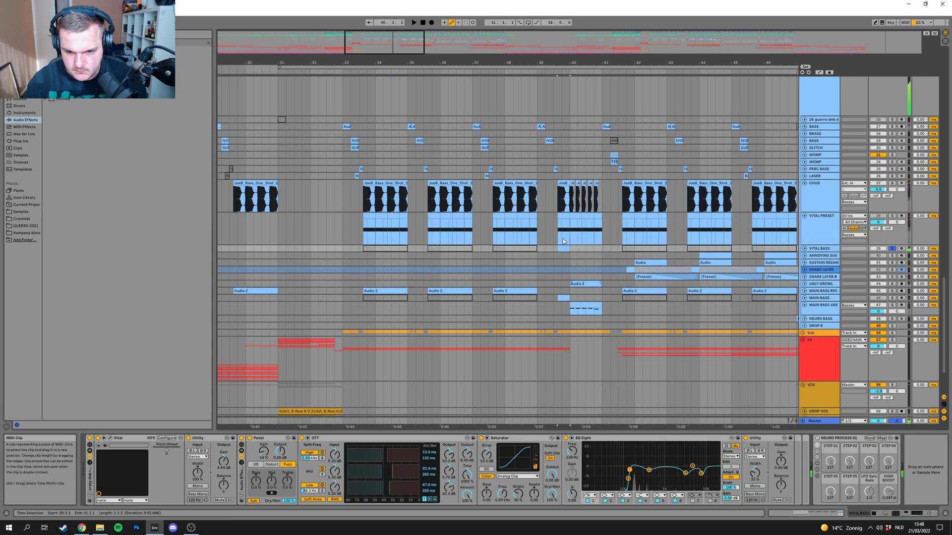
Step: Unfold the MAIN BASS RES track to show its audio clips across the whole drop
left_click_drag(417, 49, 410, 50)
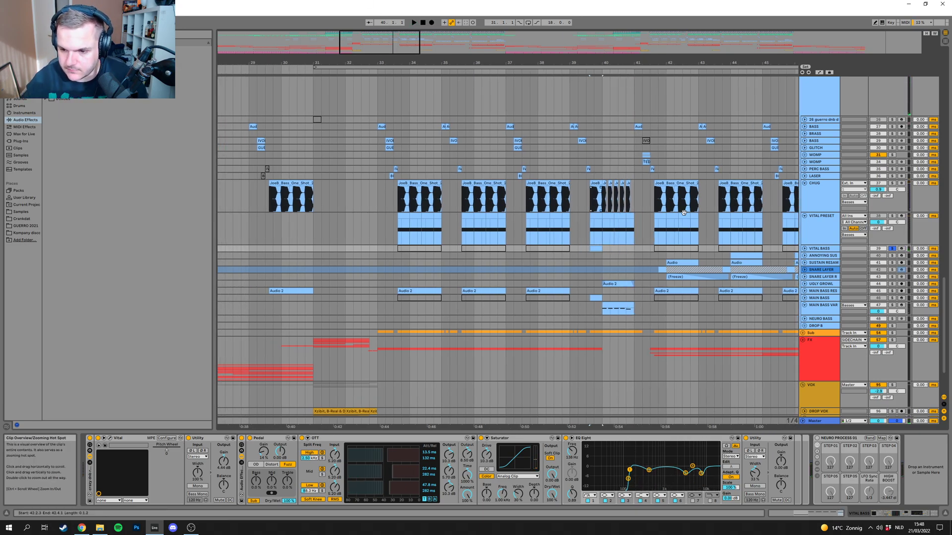
left_click(823, 310)
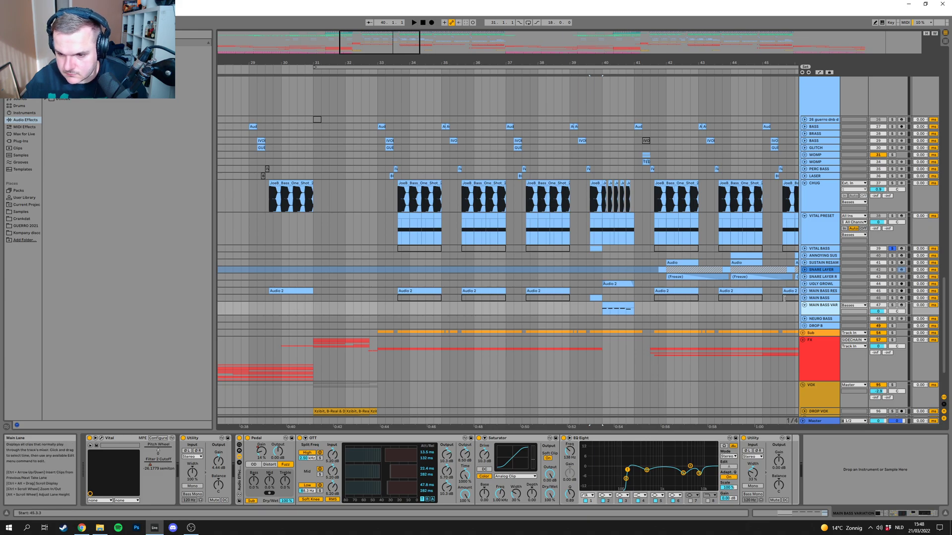
left_click(804, 291)
left_click_drag(343, 63, 344, 46)
Step: Solo VITAL PRESET and then MAIN BASS RES, playing each from bar 33.3 for comparison
left_click(818, 243)
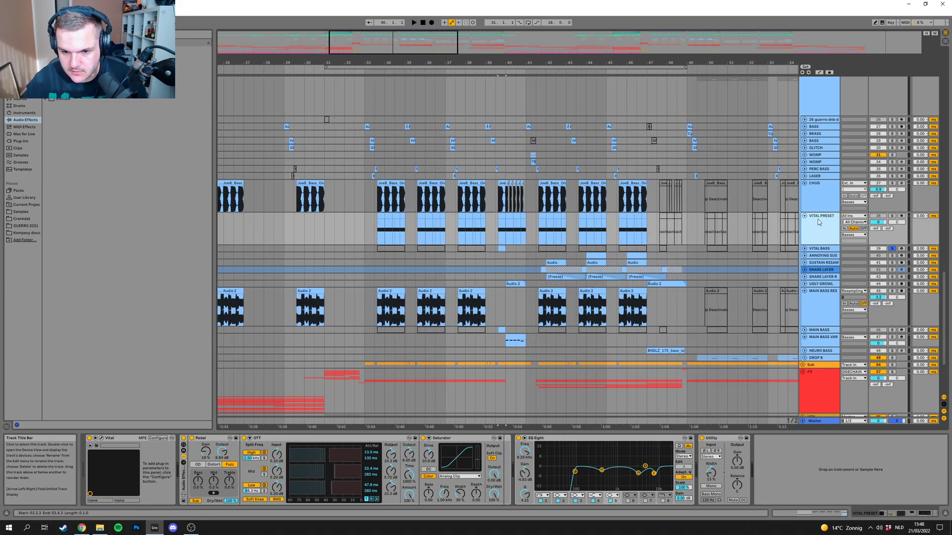
left_click(892, 215)
key("space")
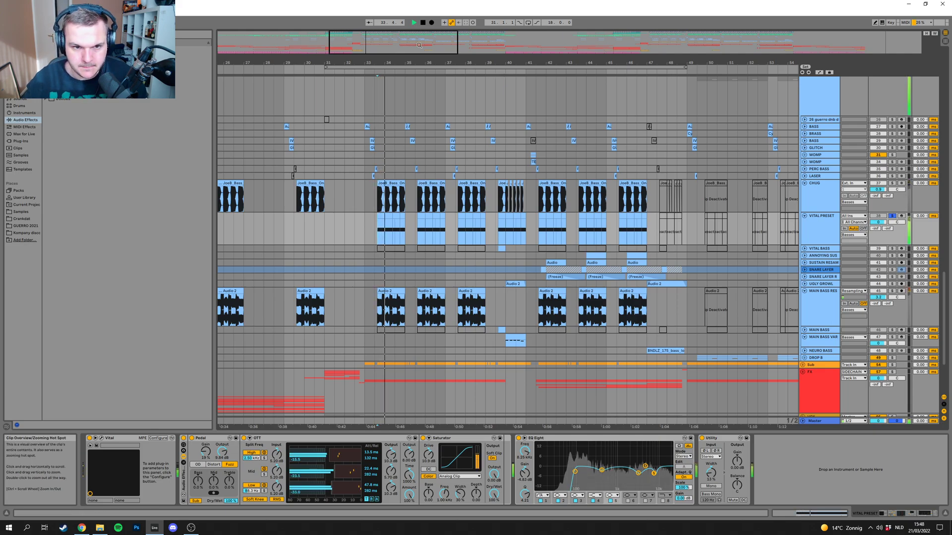
scroll(286, 288, "up", 3, "ctrl")
key("space")
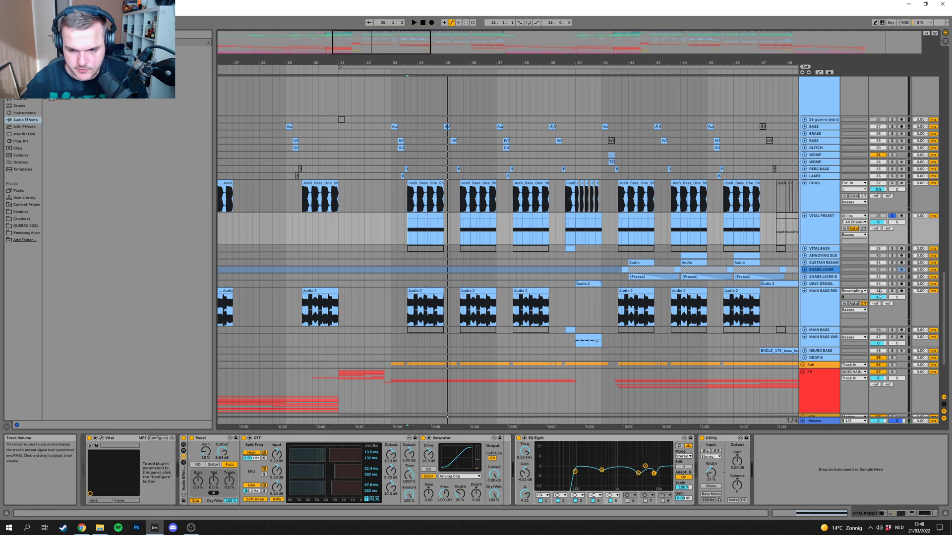
left_click(895, 295)
key("space")
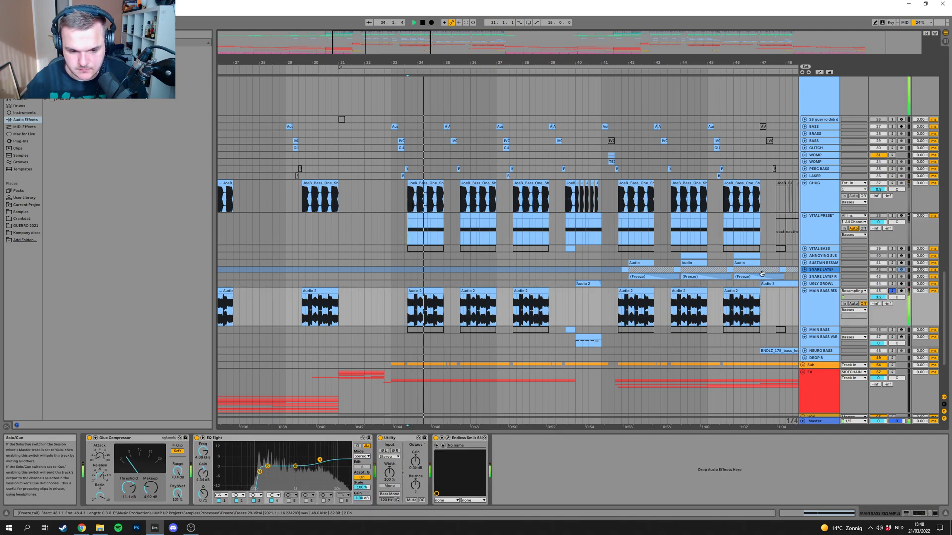
Step: Solo and unfold the MAIN BASS track, reactivate its clip at bar 33.3, and play that clip
scroll(607, 319, "down", 1)
left_click(891, 315)
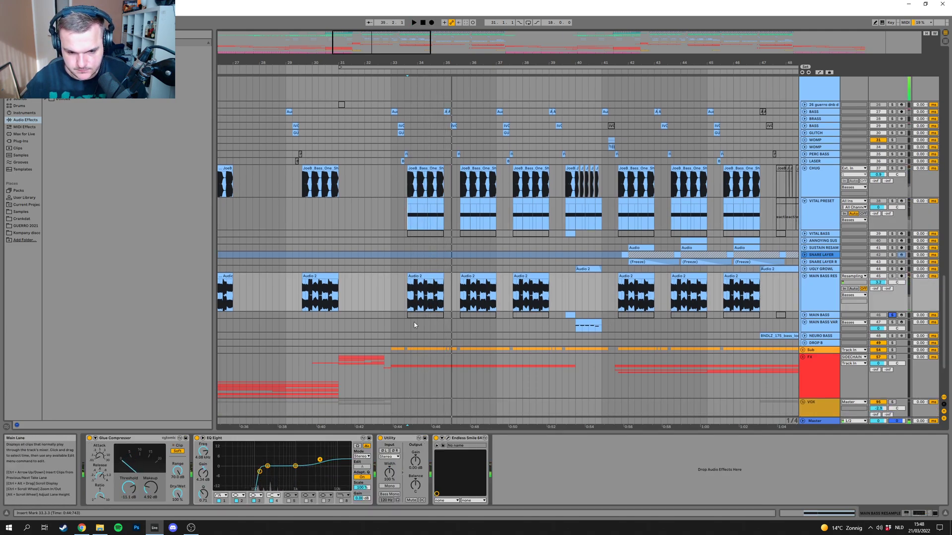
left_click(423, 315)
left_click(821, 315)
left_click(805, 315)
left_click(429, 314)
key("space")
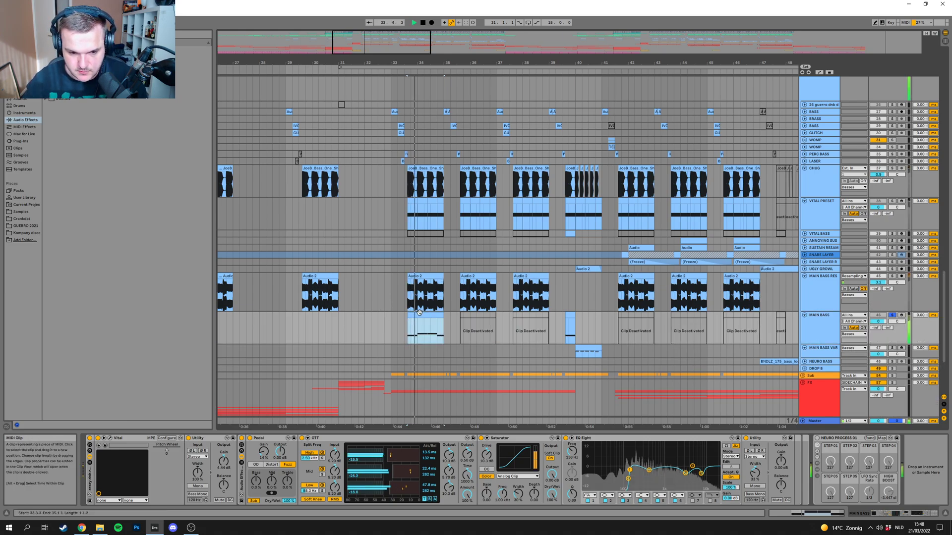
key("space")
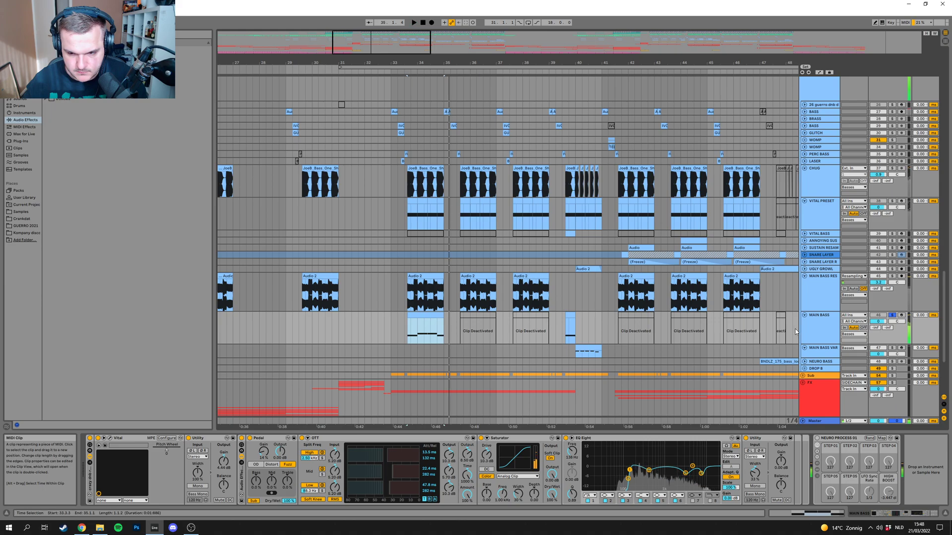
Step: Open the Vital synth on MAIN BASS, turn Filter 2 off, and play the bass clip without it
left_click(817, 327)
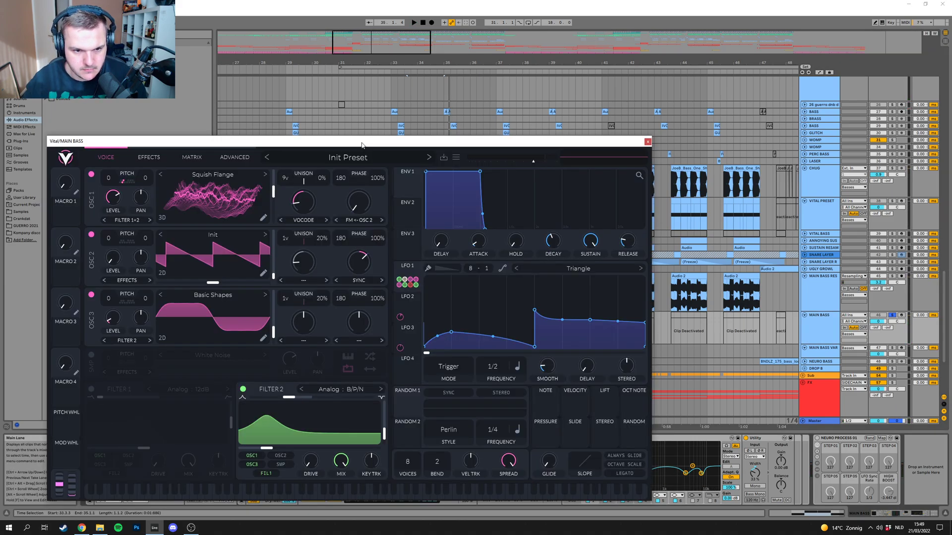
left_click_drag(362, 145, 426, 73)
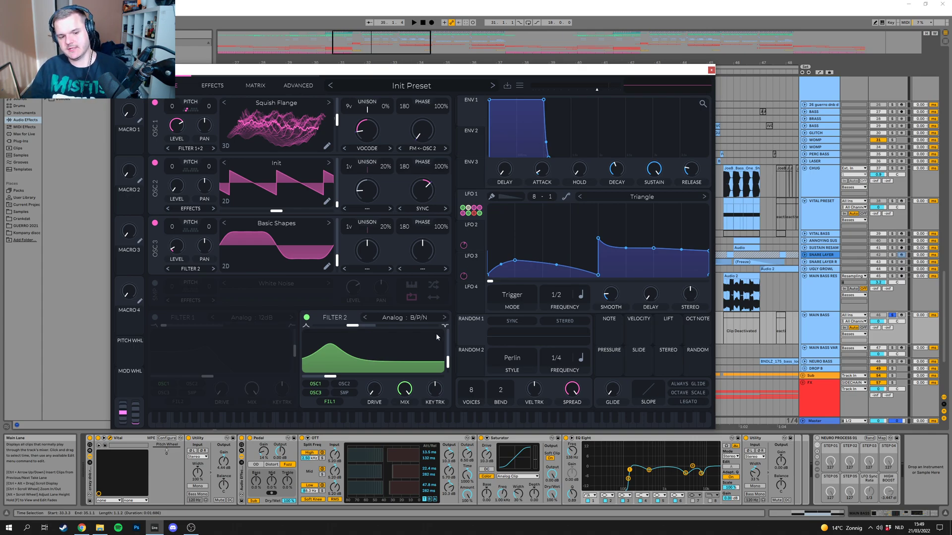
left_click(306, 317)
left_click_drag(401, 71, 552, 93)
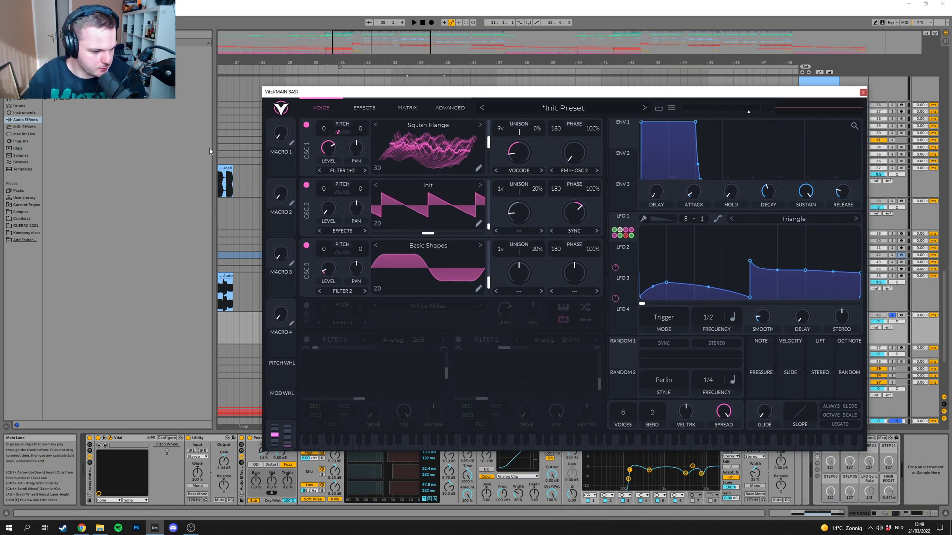
left_click_drag(331, 91, 268, 94)
key("space")
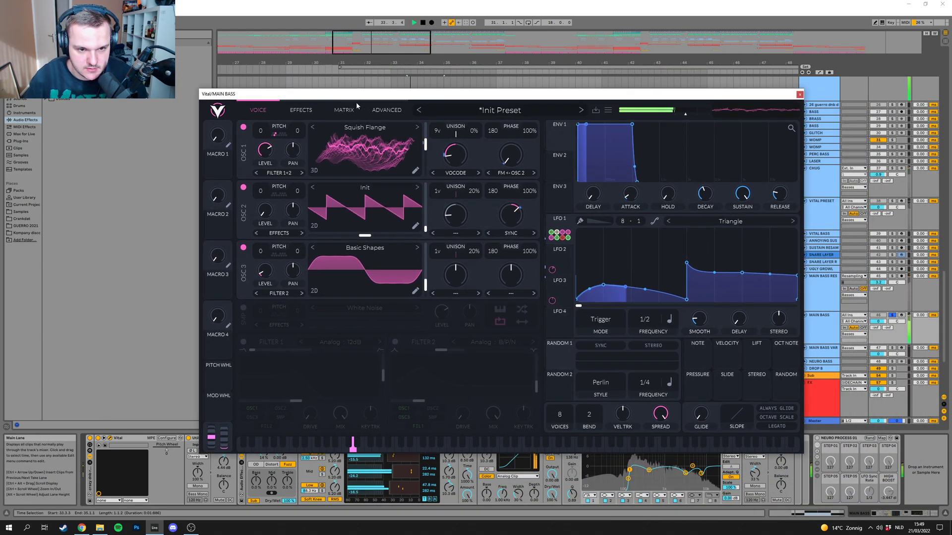
Step: Show the shapes of LFO 2, LFO 1 and LFO 3, replay the bass clip, and view Vital's effects before returning to the oscillators
left_click(563, 257)
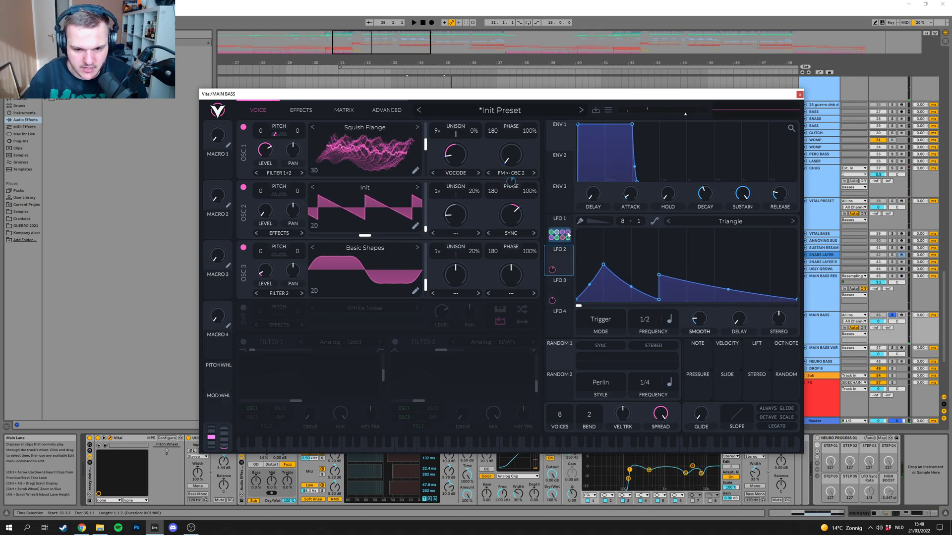
left_click(565, 226)
left_click(559, 288)
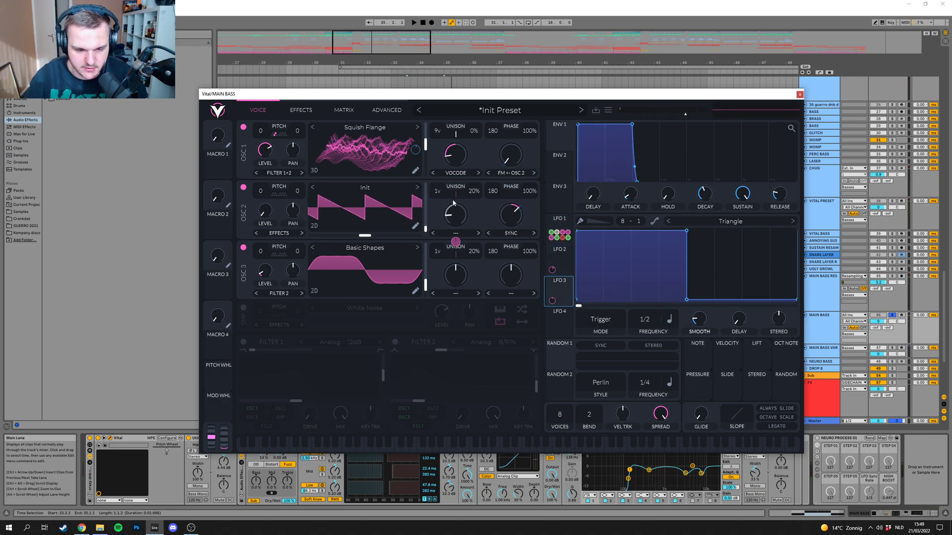
left_click_drag(392, 94, 450, 94)
key("space")
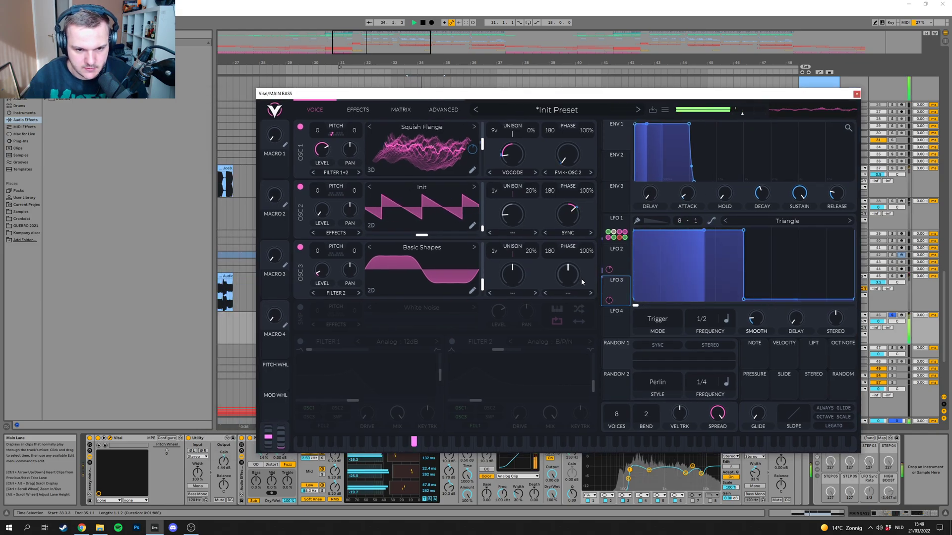
left_click(358, 109)
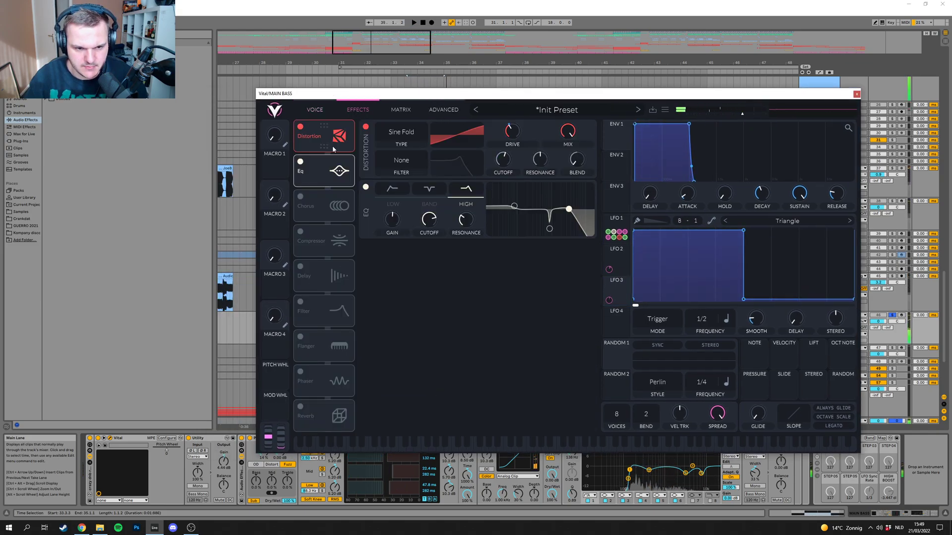
left_click(314, 110)
Step: Turn Filter 2 back on, replay the bass clip, and show LFO 1 with its modulation targets
left_click_drag(354, 95, 259, 73)
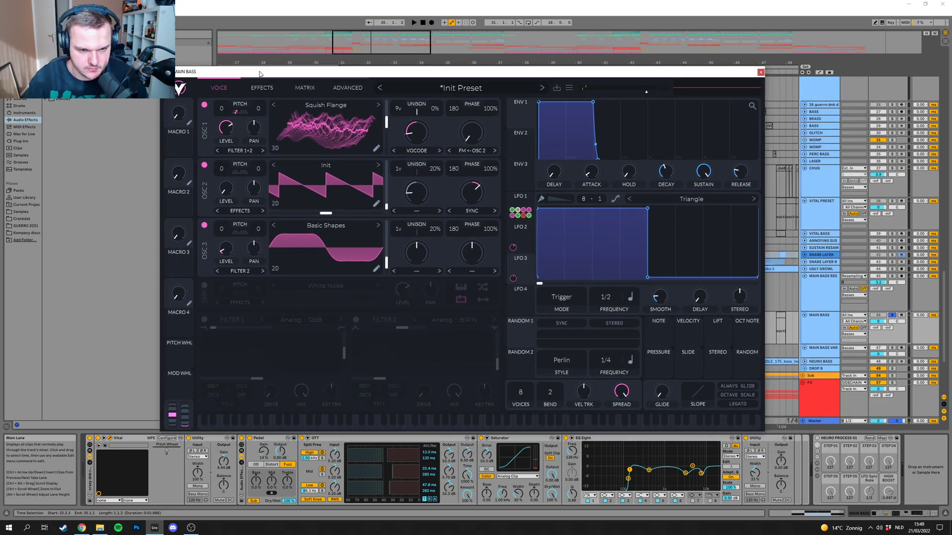
left_click(357, 320)
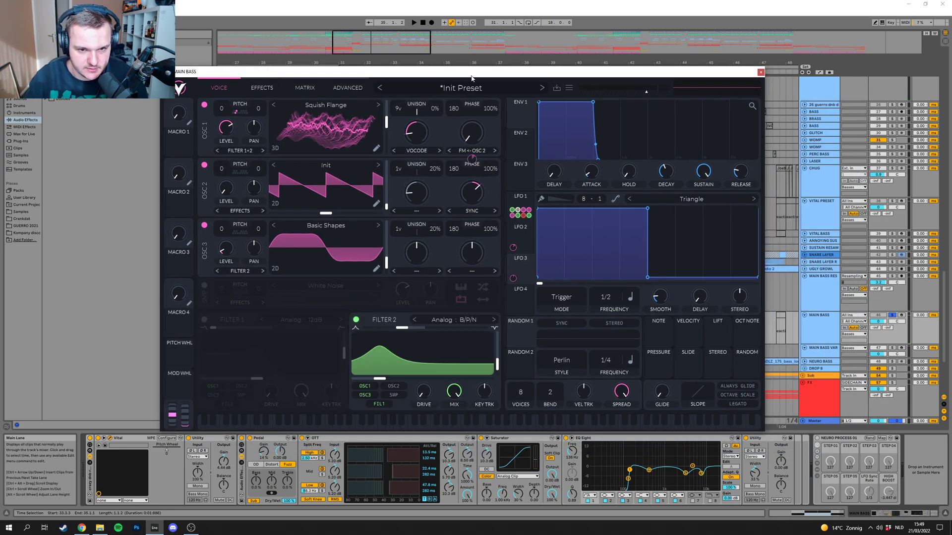
left_click_drag(472, 78, 459, 91)
key("space")
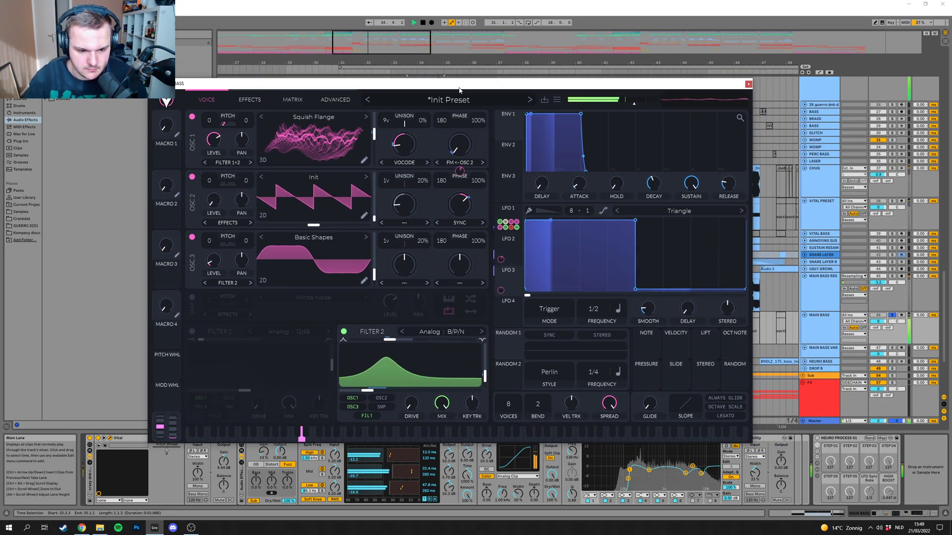
key("space")
key("space")
key("space")
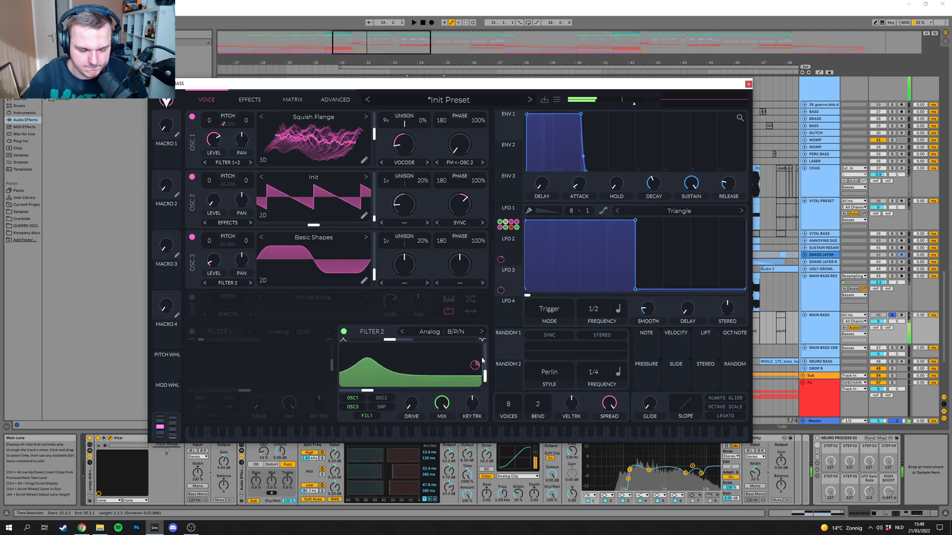
left_click(517, 206)
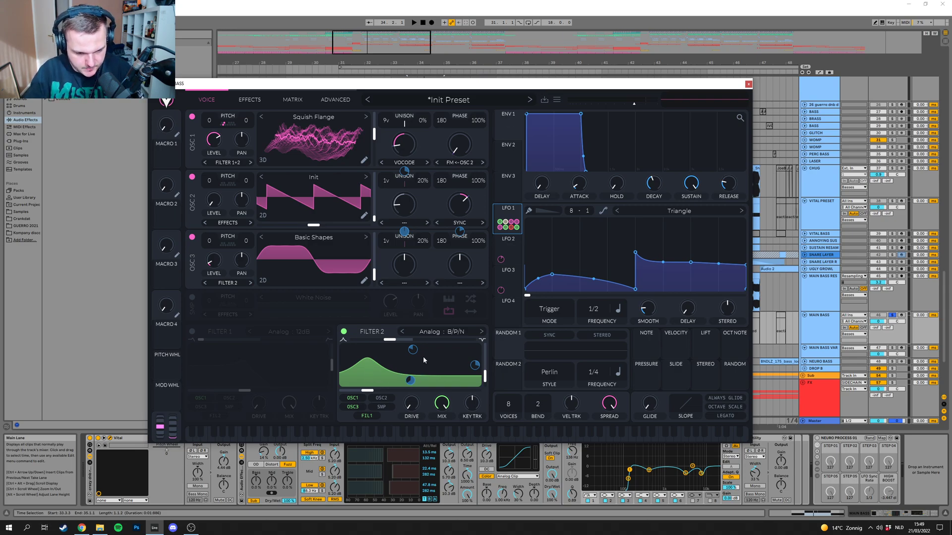
Step: Hide the Vital window and show the MAIN BASS track's device chain, with the arrangement framed around bars 29 to 43
left_click_drag(576, 90, 505, 66)
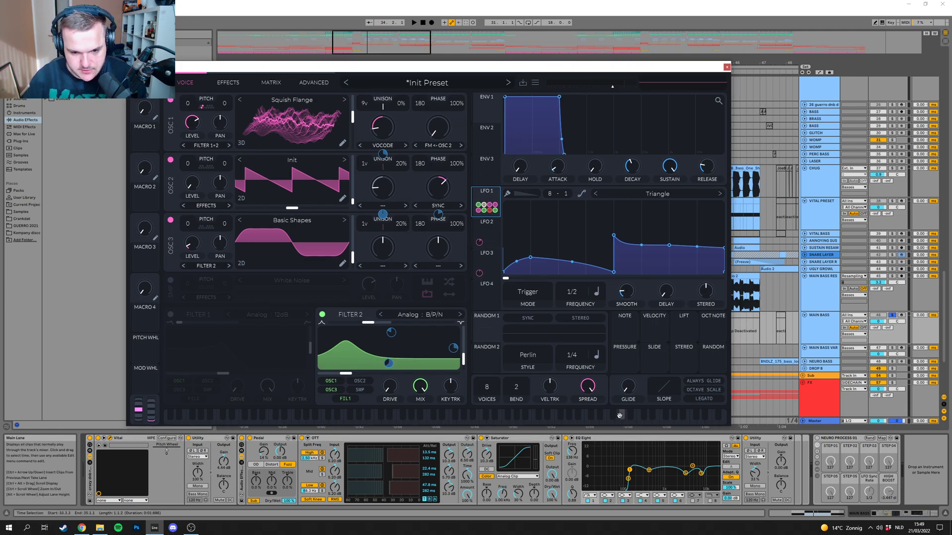
key("ctrl+alt+p")
left_click(407, 306)
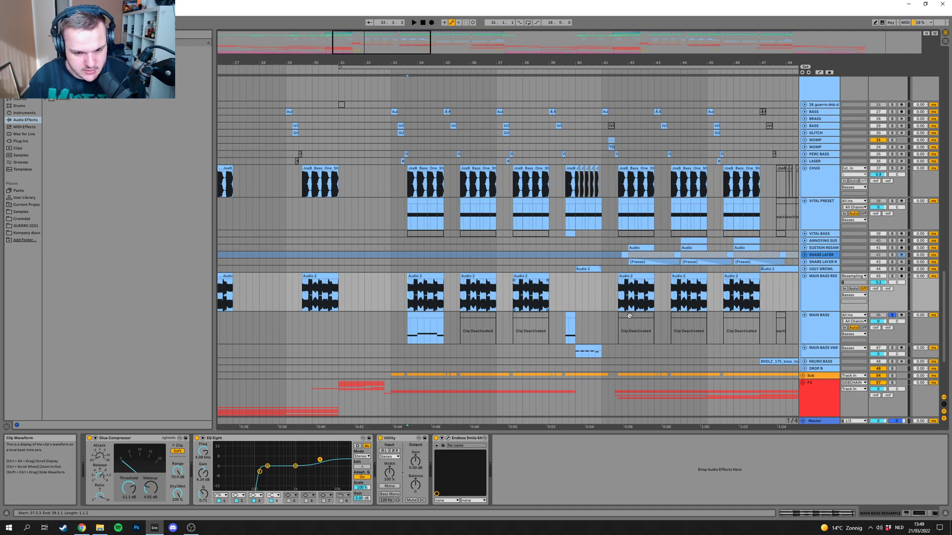
left_click(461, 376)
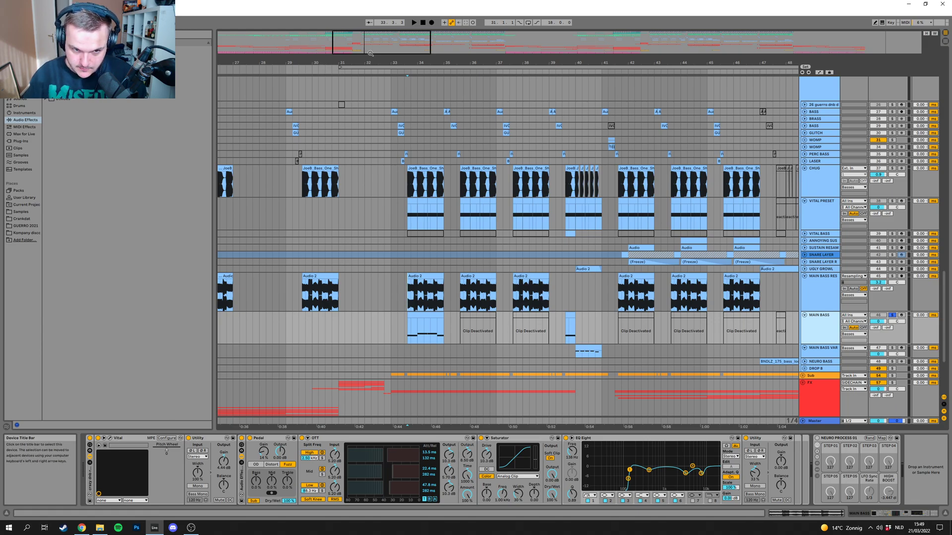
left_click_drag(372, 60, 356, 82)
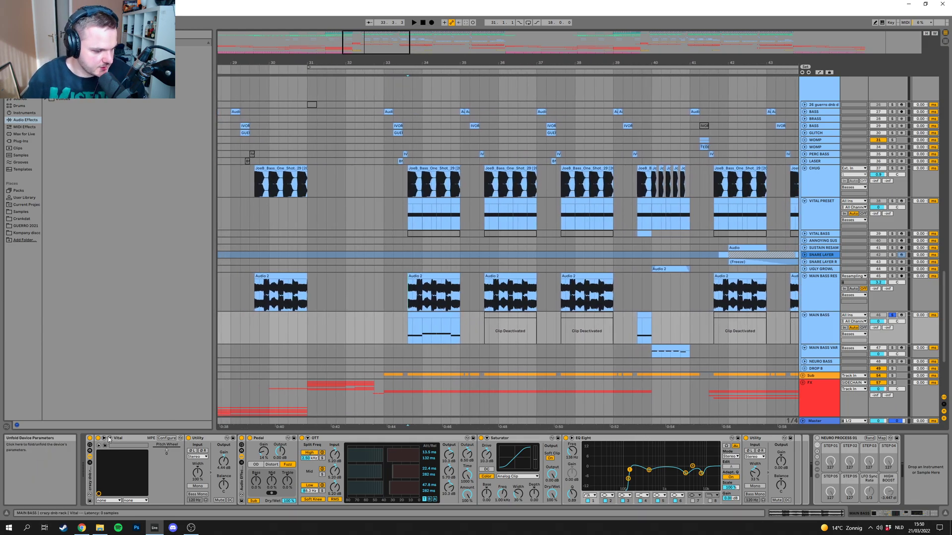
Step: Bypass the audio effect rack after Vital on MAIN BASS, switch it back on, and play the bass clip
left_click(241, 440)
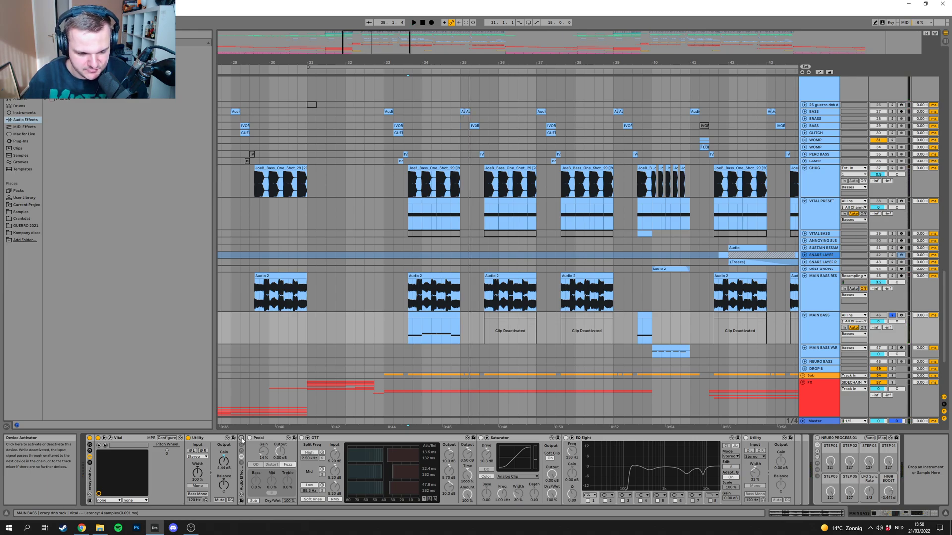
left_click(241, 439)
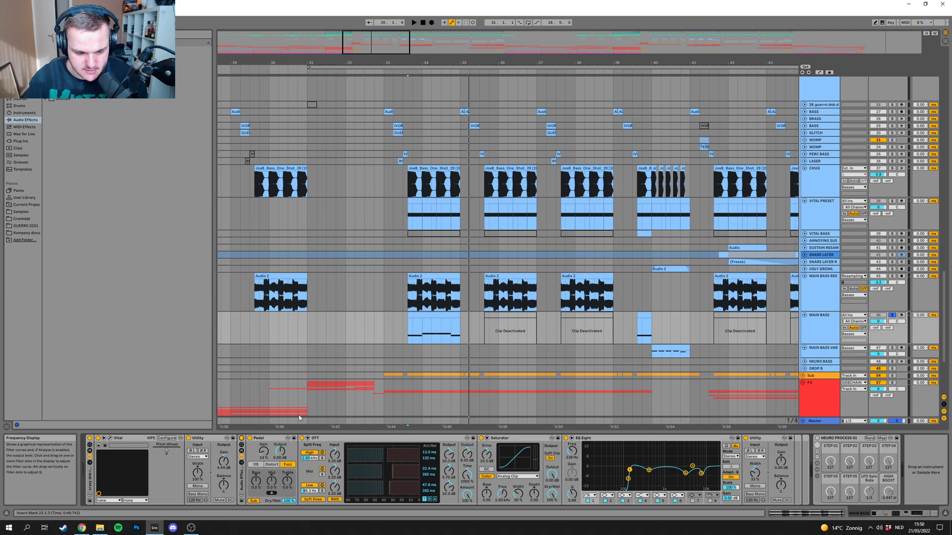
key("space")
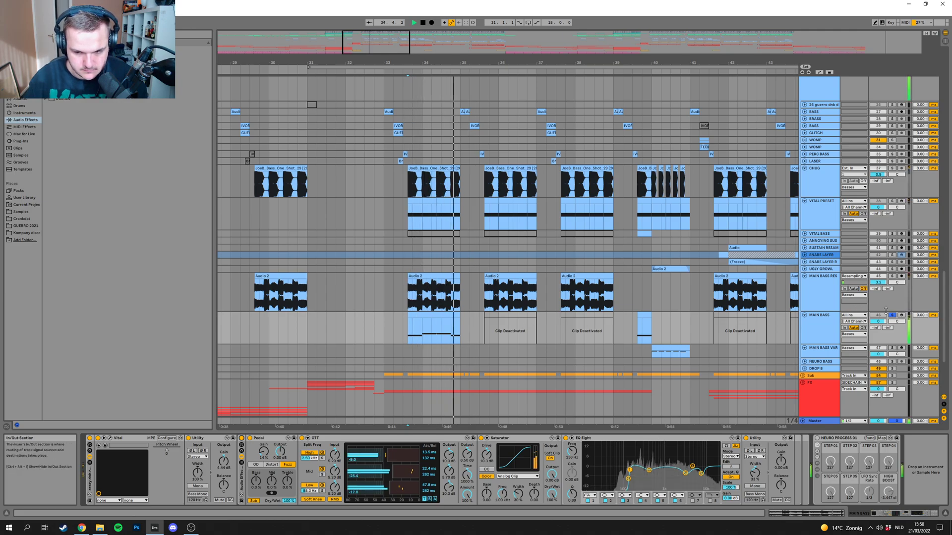
Step: Unsolo MAIN BASS and show the devices on the resampled main bass track
left_click(817, 299)
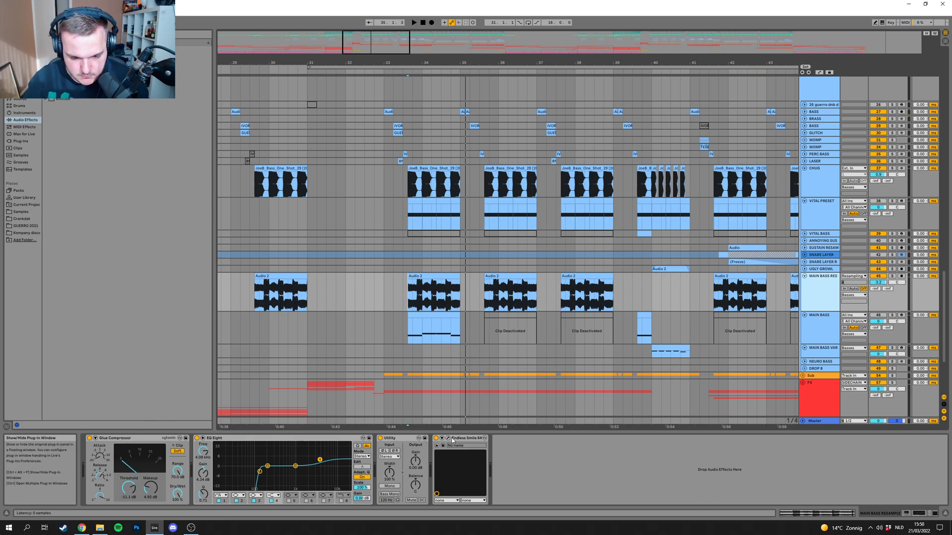
left_click_drag(397, 46, 419, 43)
scroll(420, 228, "down", 1)
scroll(421, 228, "down", 2)
scroll(566, 322, "up", 5)
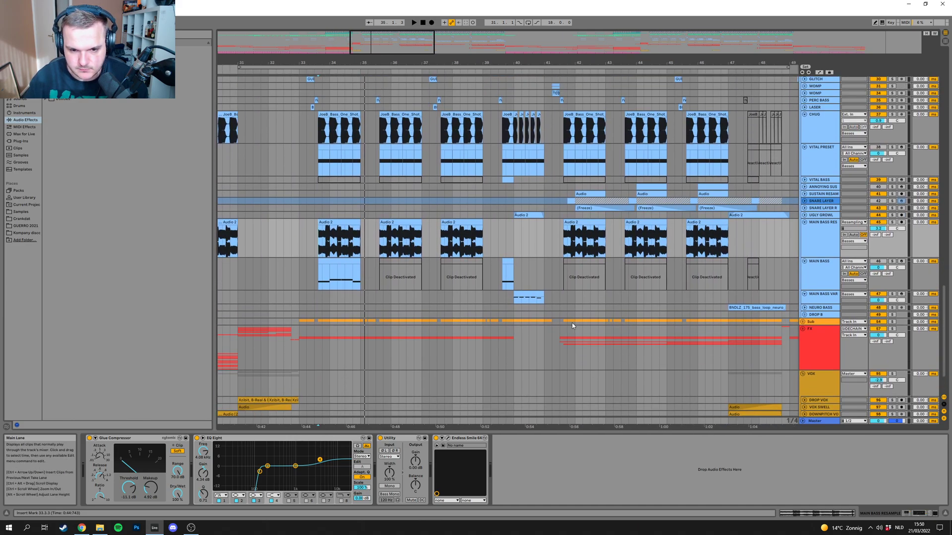
Step: Solo the Basses group, play all its layers together from bar 33.3, and stop playback at bar 37
scroll(771, 347, "up", 3)
left_click(897, 242)
scroll(516, 329, "down", 1)
scroll(516, 329, "down", 4)
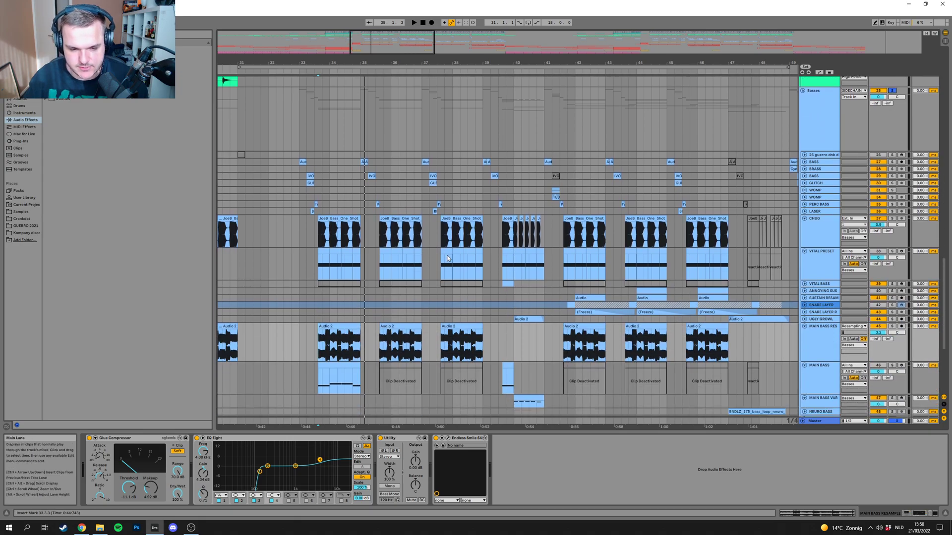
left_click(314, 270)
left_click(319, 268)
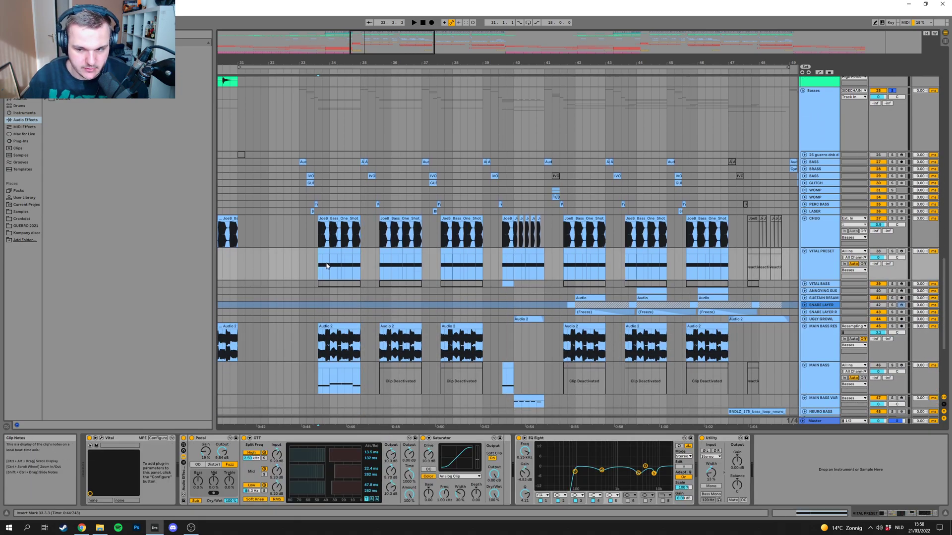
key("space")
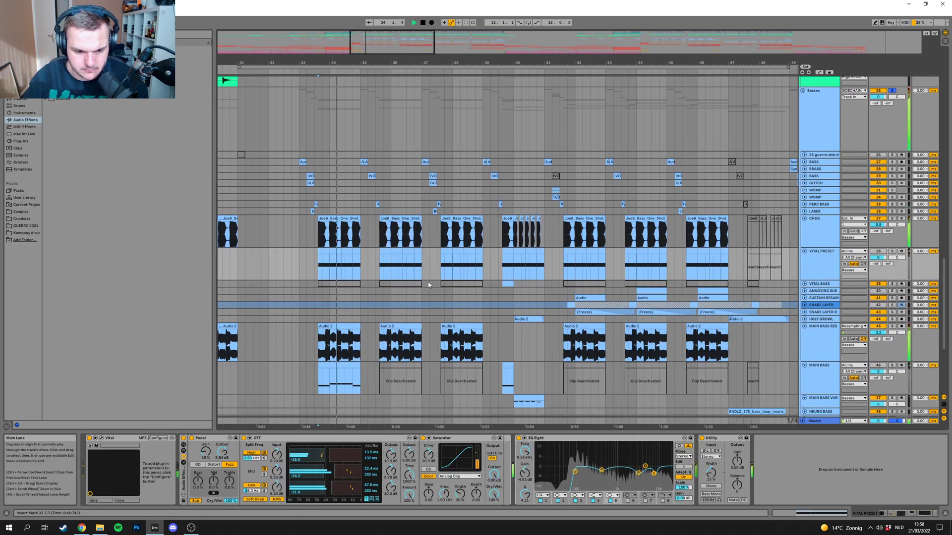
scroll(429, 285, "down", 1)
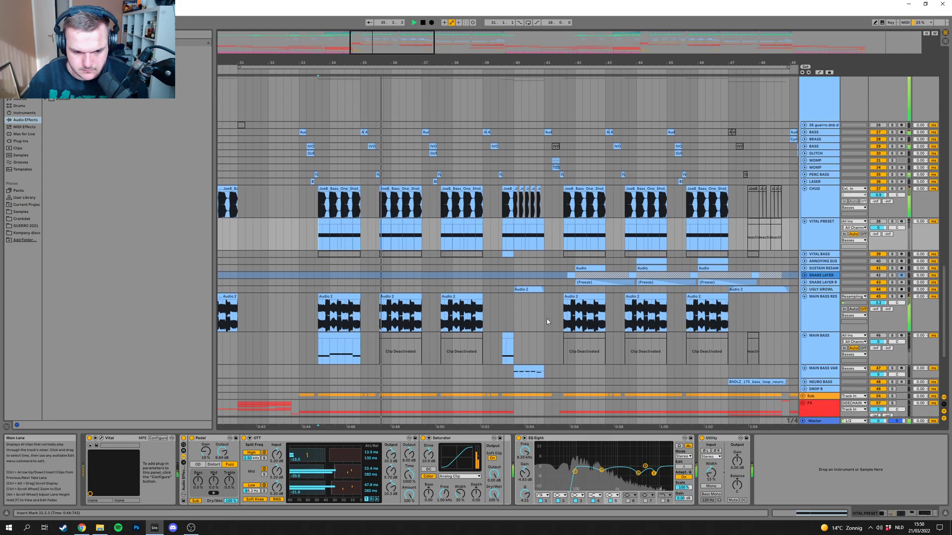
left_click_drag(419, 63, 483, 103)
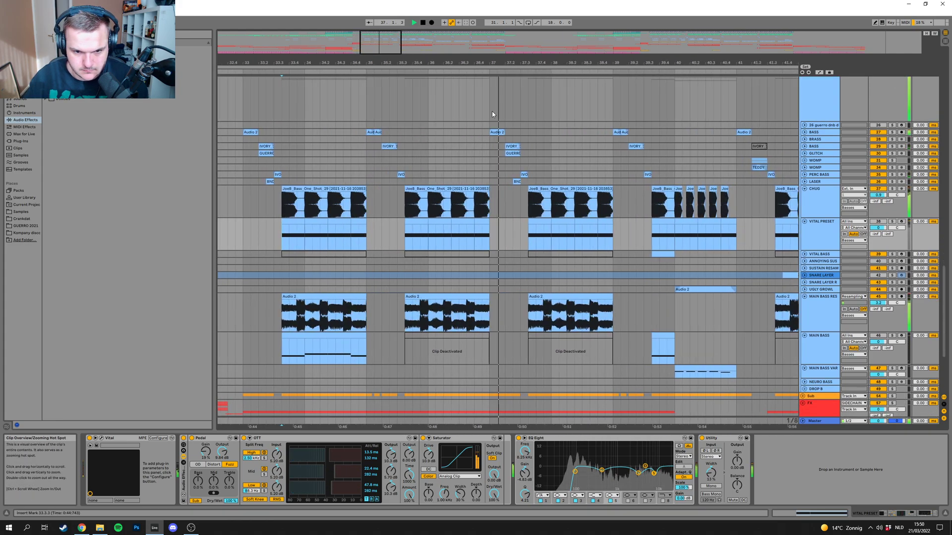
key("space")
Step: Solo the first BASS track and audition its short audio clips around bars 35 and 37
left_click(497, 133)
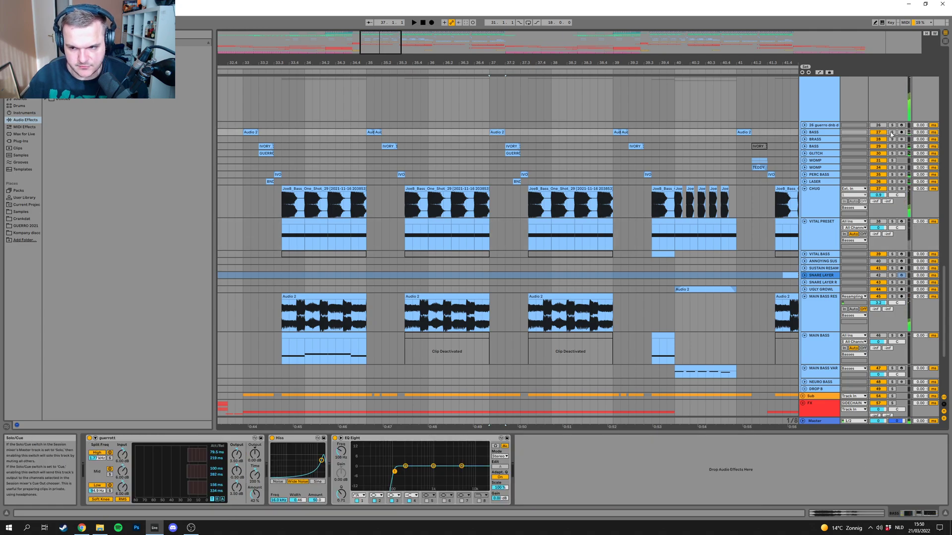
left_click(892, 132)
left_click_drag(434, 63, 471, 49)
key("space")
left_click(423, 132)
key("space")
key("space")
left_click(818, 147)
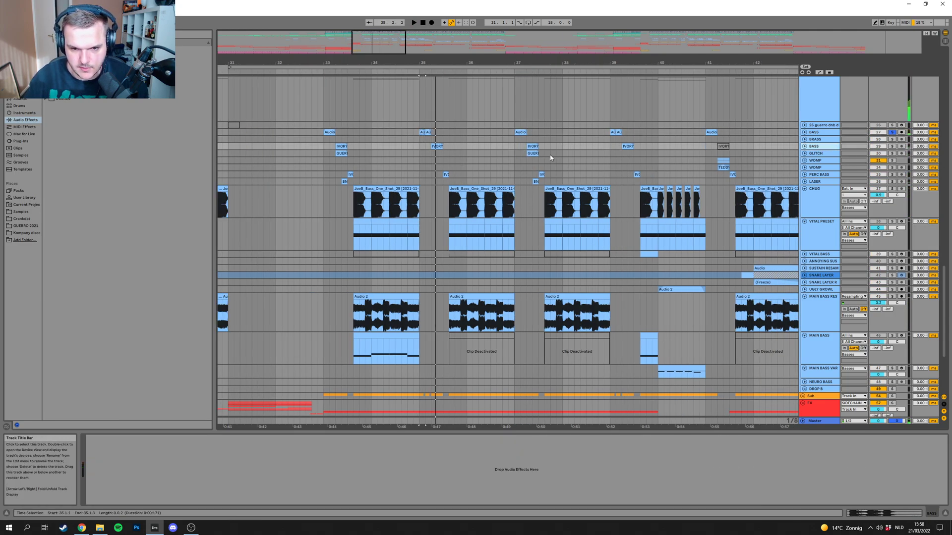
left_click(520, 133)
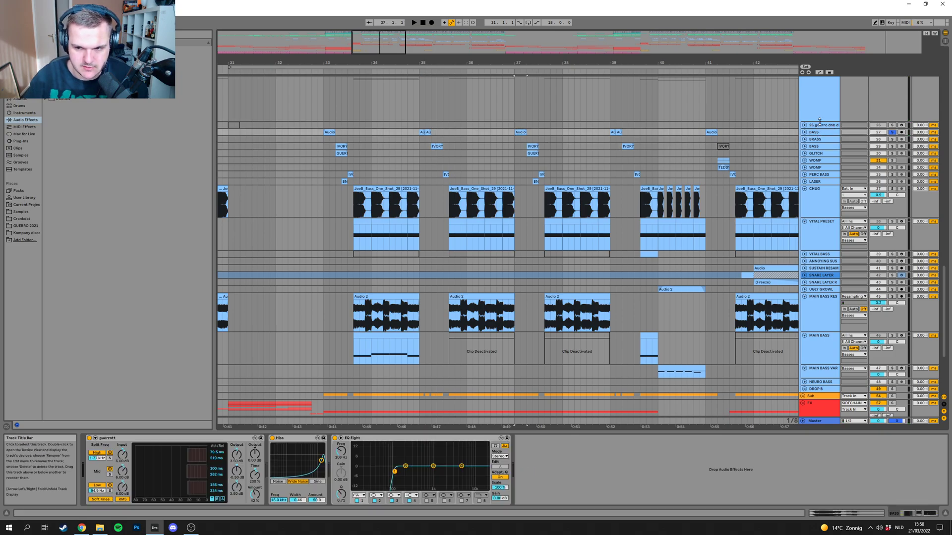
Step: Play the drop from bar 39.1 with the whole Basses group soloed instead of the single BASS track
left_click_drag(521, 63, 483, 64)
left_click_drag(547, 64, 486, 64)
left_click(516, 204)
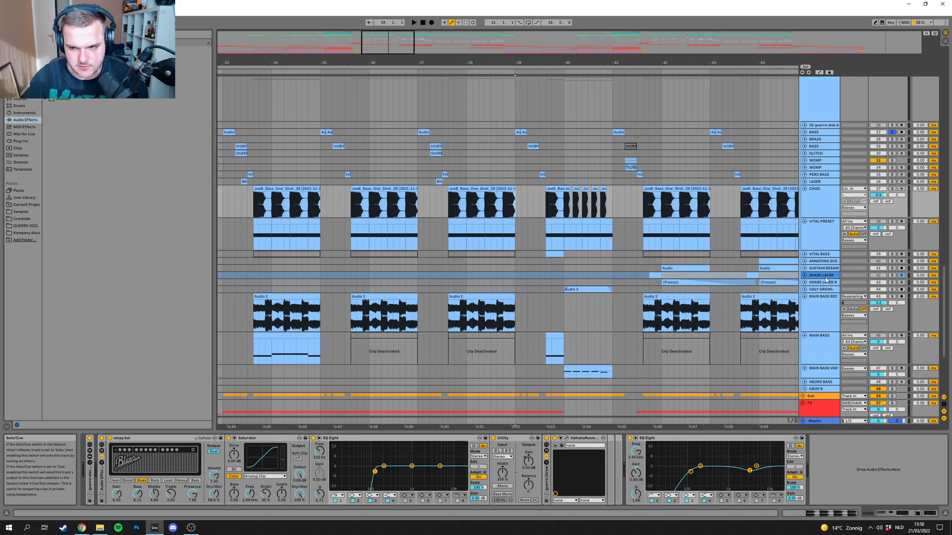
scroll(834, 269, "up", 2)
key("space")
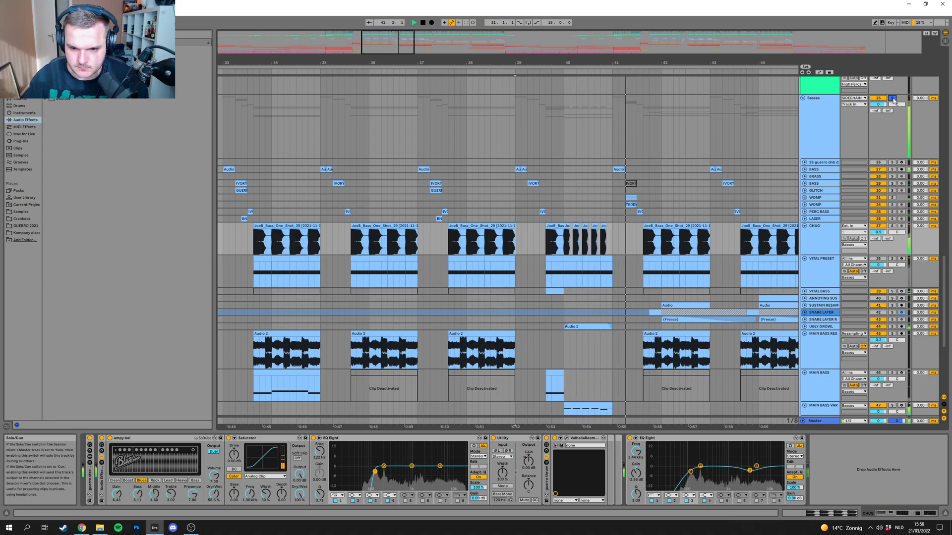
key("space")
Step: Solo the SNARE LAYER R and SUSTAIN RESAM tracks and play them from bar 41.4
scroll(626, 207, "down", 5)
scroll(494, 287, "right", 3)
scroll(493, 287, "down", 3)
scroll(590, 271, "down", 2, "ctrl")
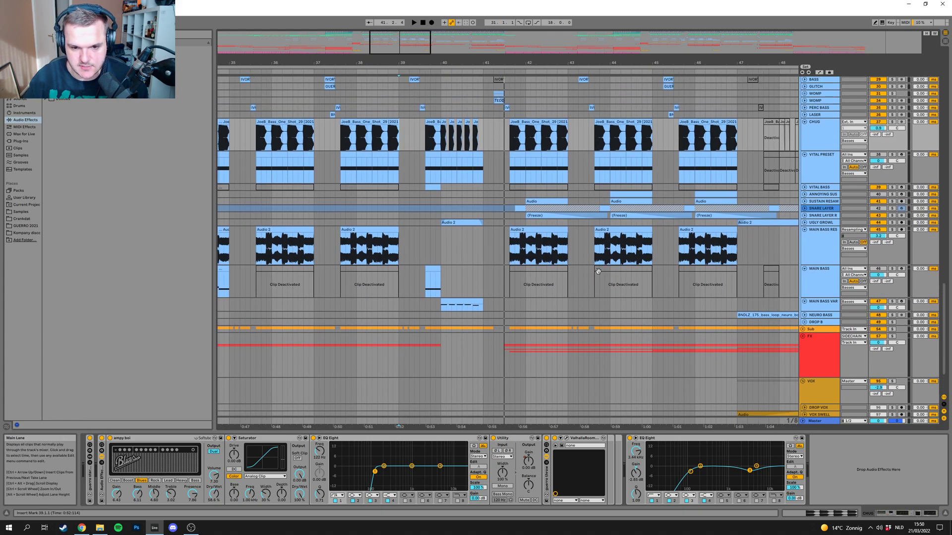
scroll(590, 272, "up", 2)
left_click(892, 245)
left_click(892, 231)
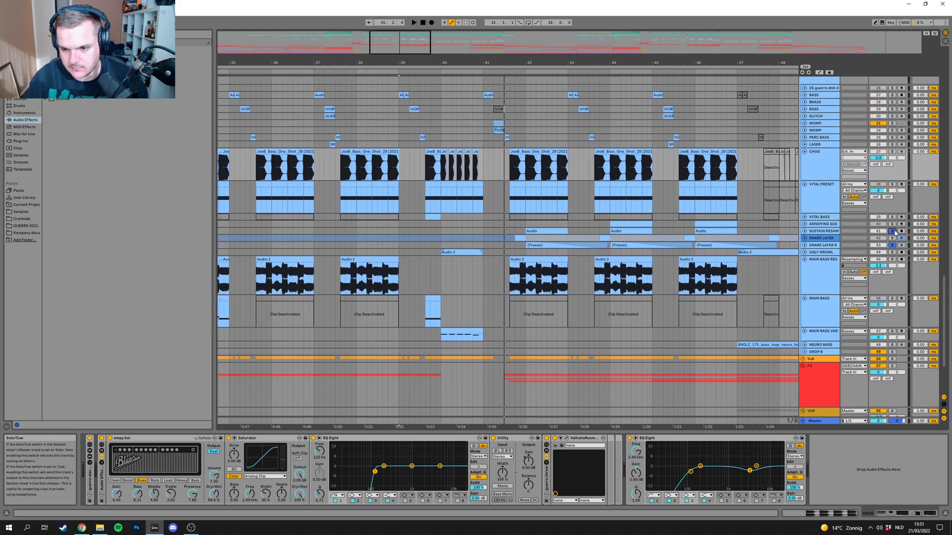
scroll(564, 236, "down", 2)
scroll(555, 248, "up", 4)
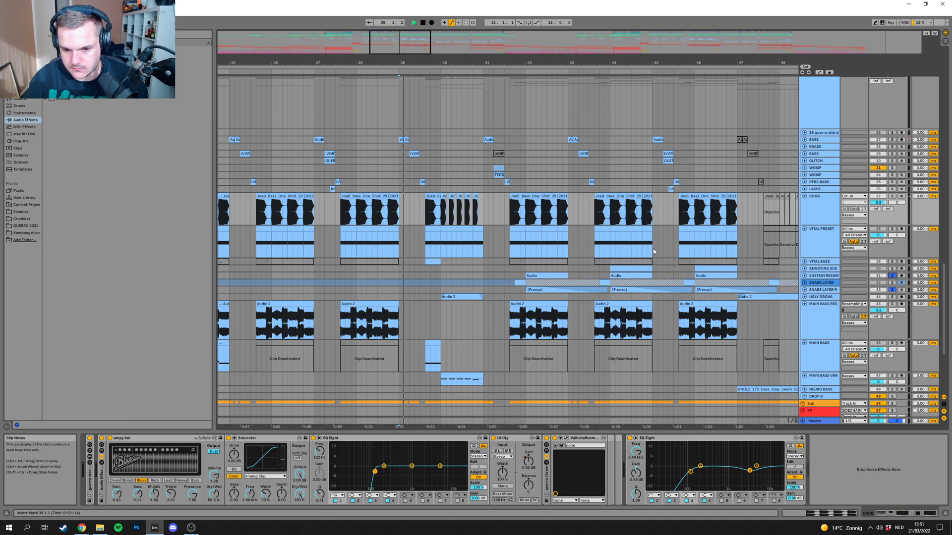
left_click(514, 276)
key("space")
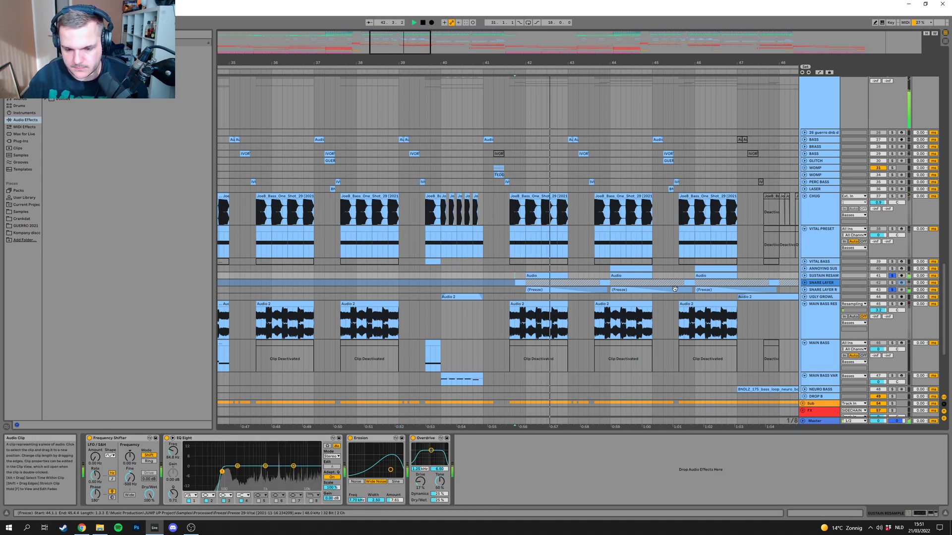
Step: Switch the solo back to the whole Basses group during playback and stop just after bar 47
scroll(563, 213, "down", 4)
scroll(817, 238, "up", 3)
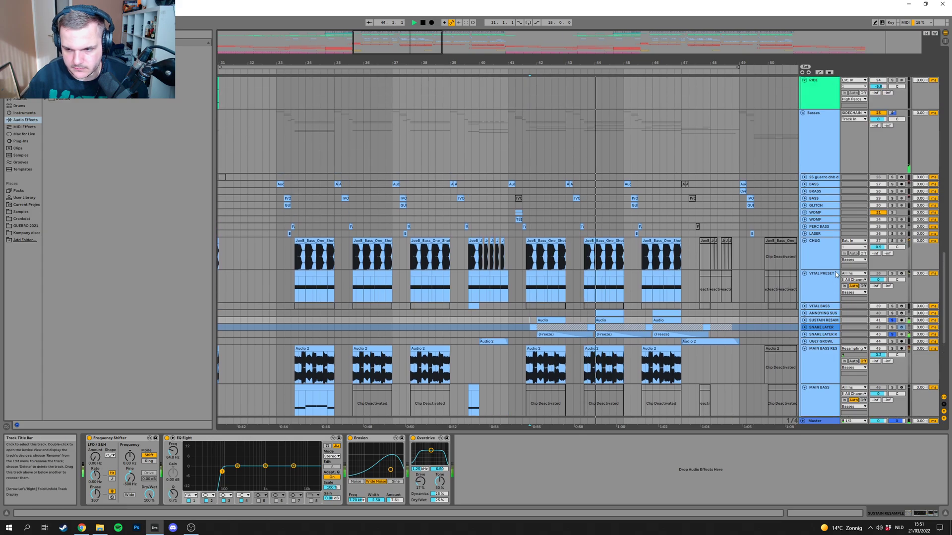
scroll(684, 278, "down", 4)
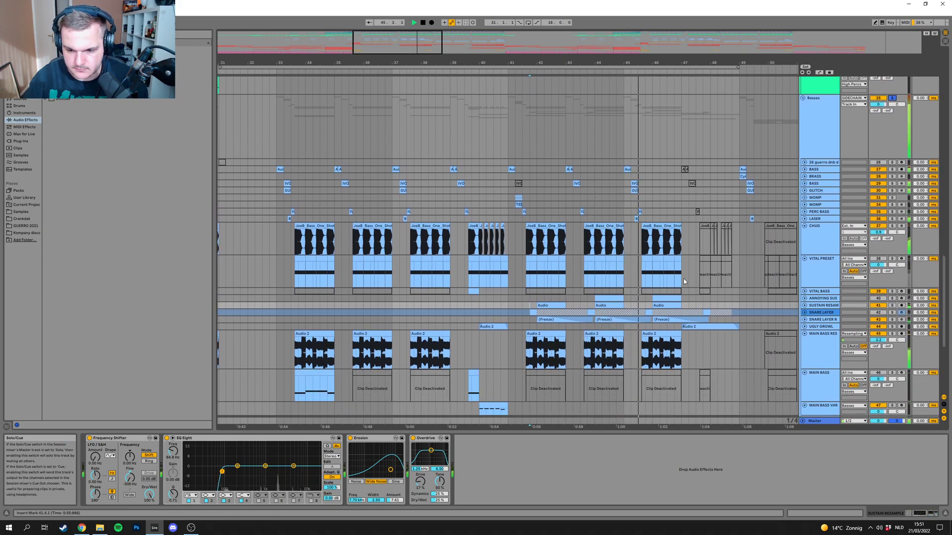
scroll(646, 275, "down", 1)
left_click_drag(394, 43, 426, 43)
key("space")
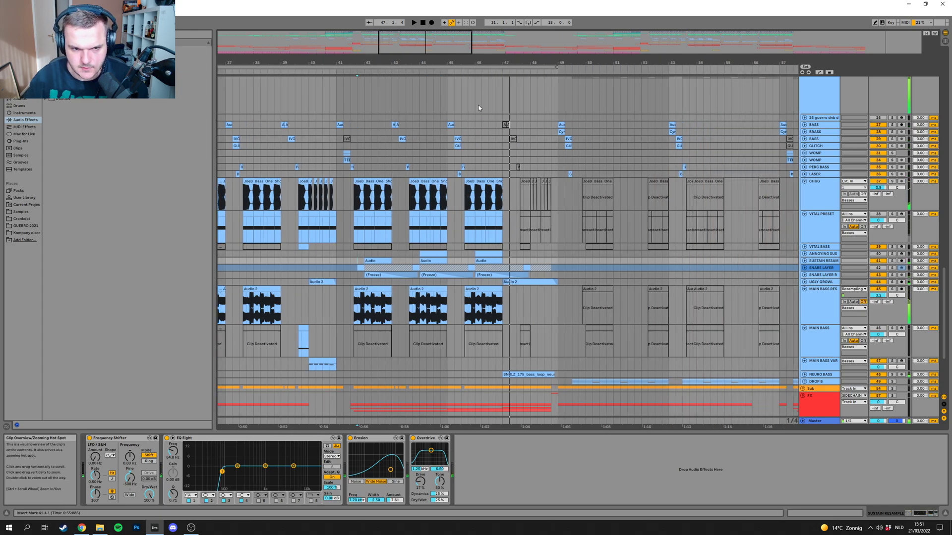
Step: Place the start point at bar 47.1, unfold the FX group, and show its clips around the start of the drop
left_click(504, 233)
left_click_drag(495, 63, 613, 77)
scroll(612, 232, "down", 2)
scroll(613, 231, "up", 10)
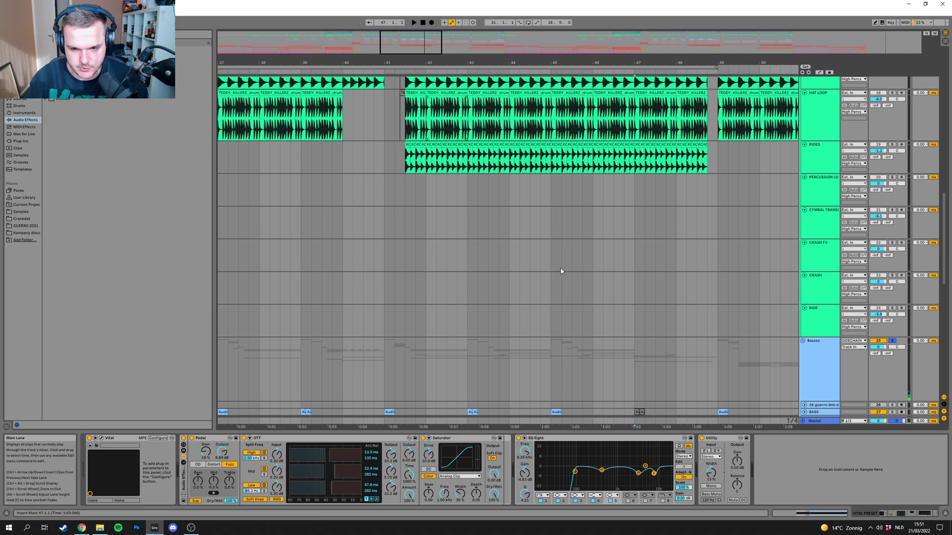
scroll(555, 258, "down", 10)
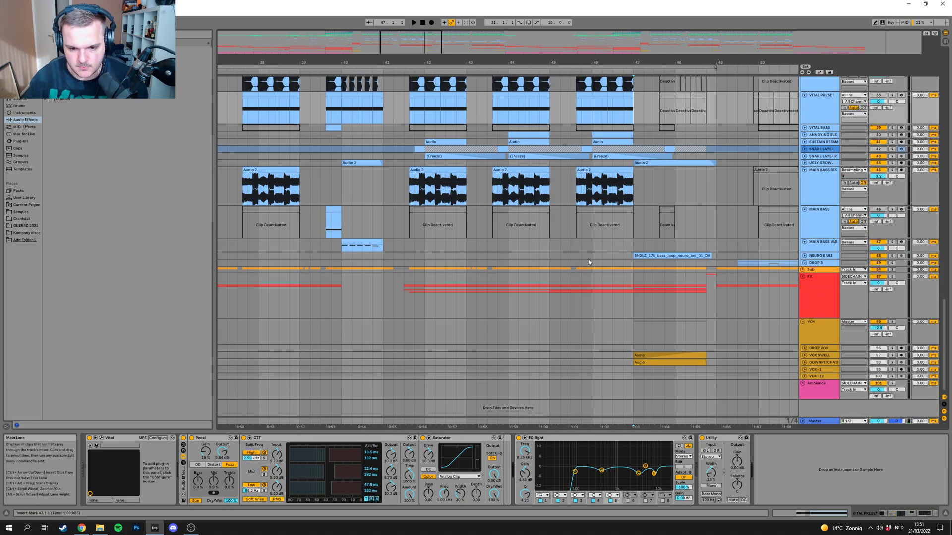
left_click(803, 277)
scroll(436, 295, "down", 3)
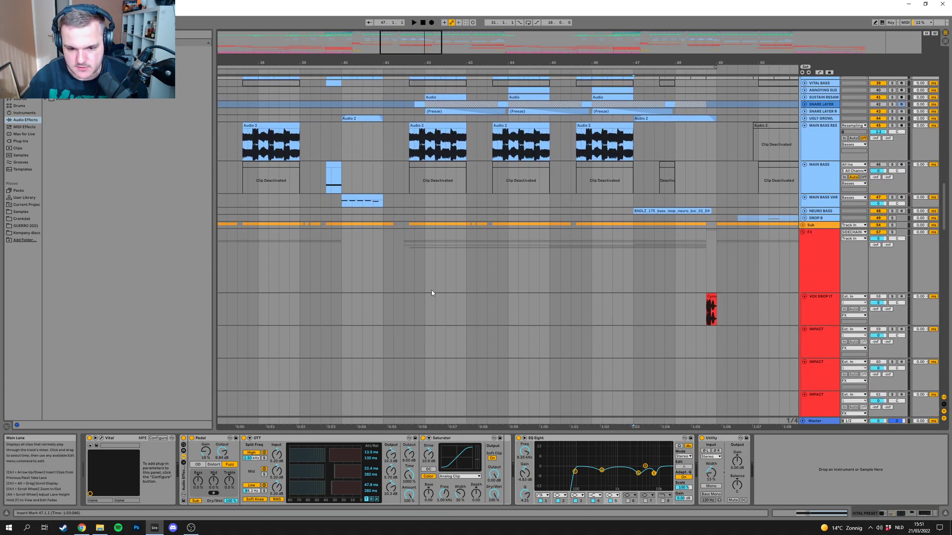
scroll(453, 311, "down", 1)
left_click_drag(265, 291, 596, 67)
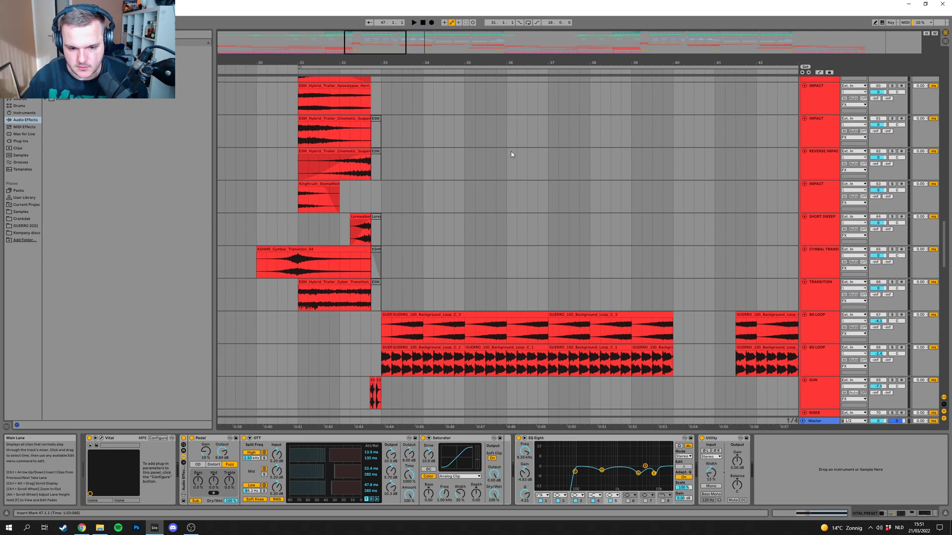
Step: Solo both BG LOOP tracks in the FX group and play them from bar 33.1
left_click(367, 341)
left_click(892, 315)
scroll(633, 263, "down", 2)
key("space")
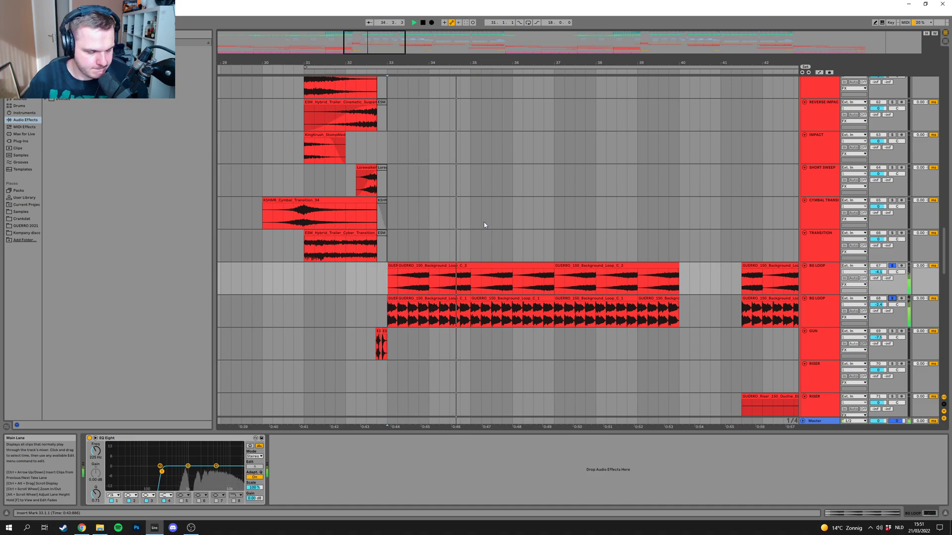
key("space")
Step: Look over the FX tracks around the background loops and remove the solo from both BG LOOP tracks
left_click_drag(541, 251, 393, 211)
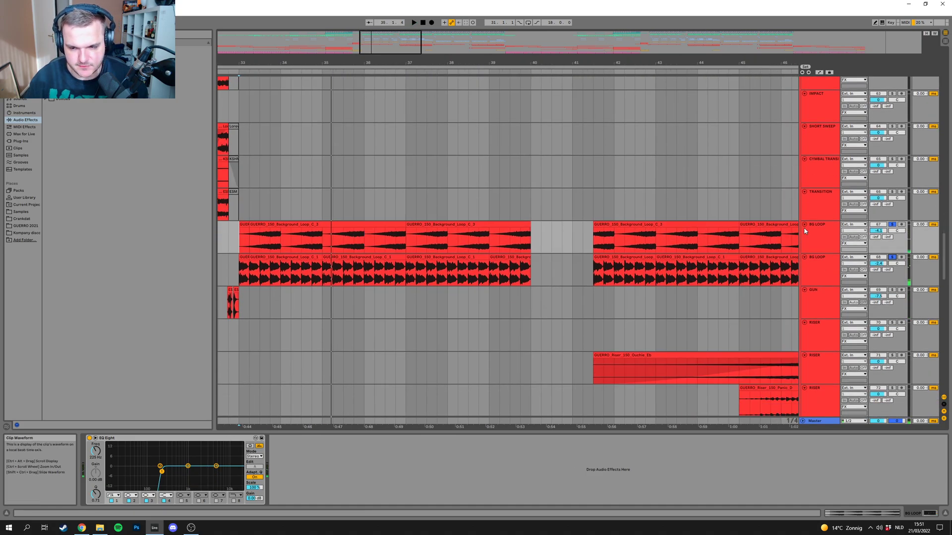
left_click_drag(551, 254, 527, 234)
left_click_drag(539, 188, 520, 425)
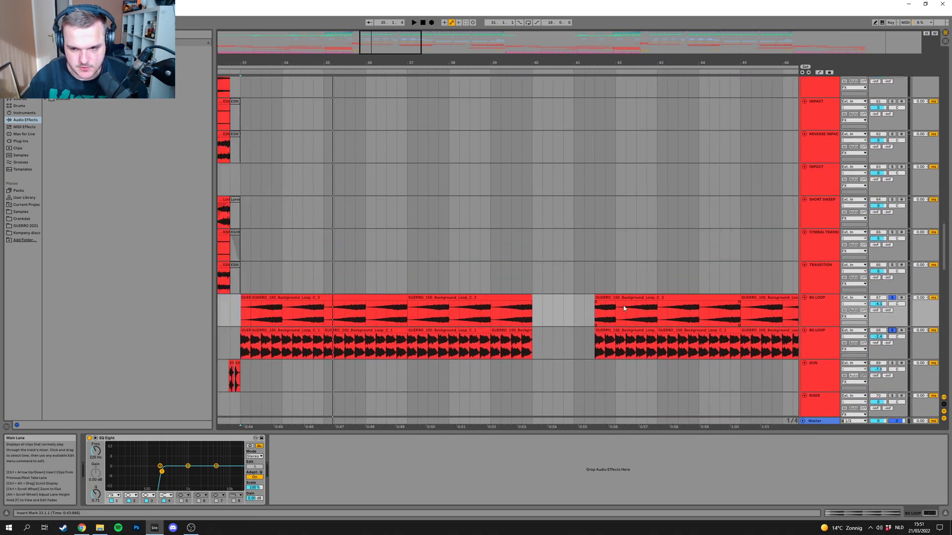
mouse_move(946, 232)
left_mouse_down()
mouse_move(944, 150)
mouse_move(944, 250)
left_mouse_up()
double_click(892, 202)
Step: Play the arrangement from bar 33.1 and select both BG LOOP tracks
left_click_drag(520, 228, 594, 212)
left_click(316, 197)
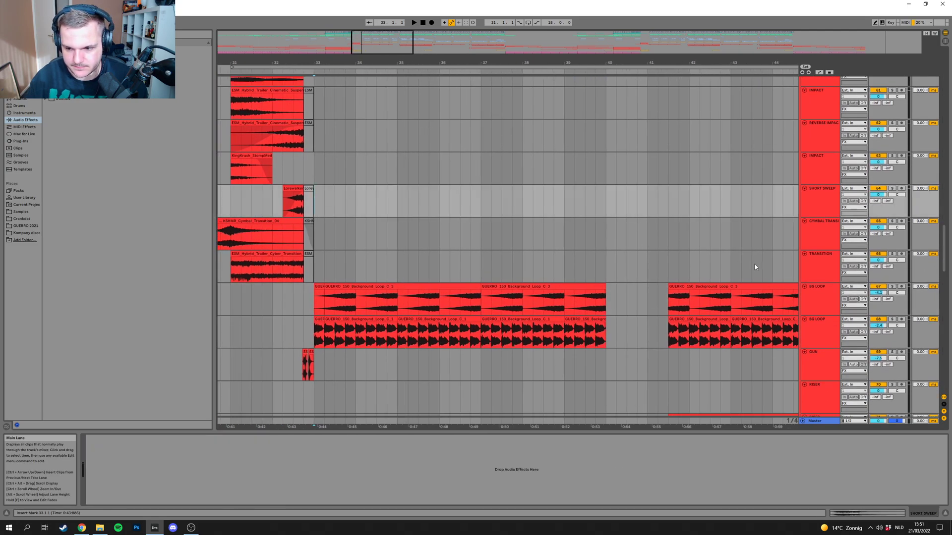
left_click(816, 295)
left_click(821, 327, "shift")
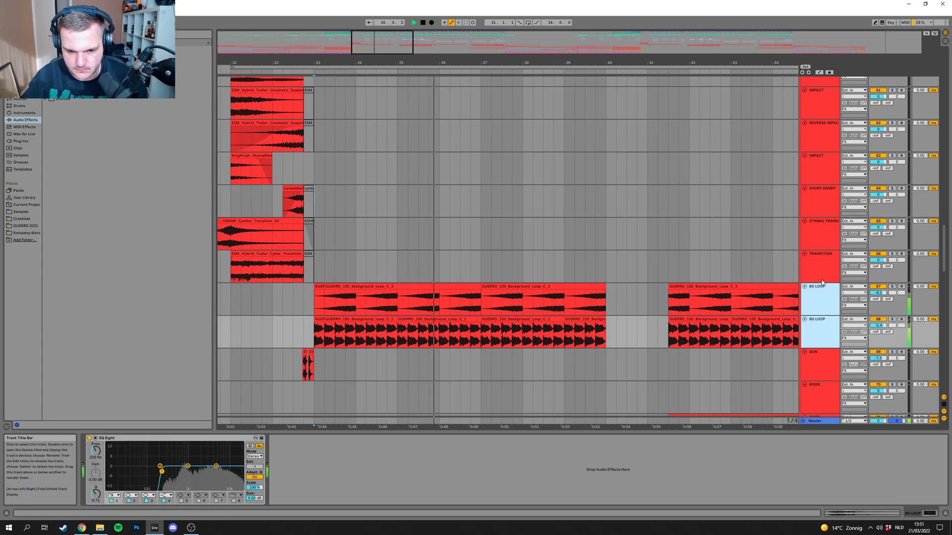
Step: Compare the drop from bar 33.1 with both BG LOOP tracks deactivated and active
key("space")
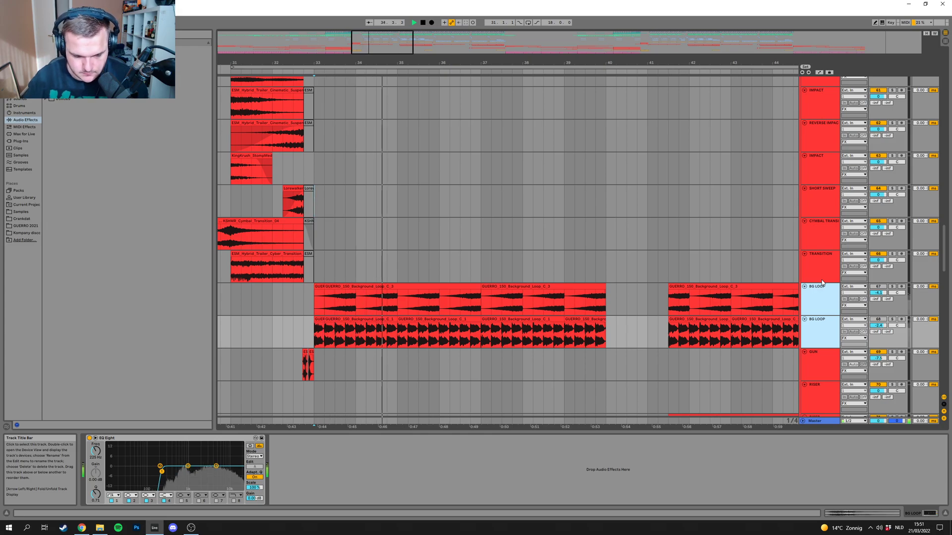
key("space")
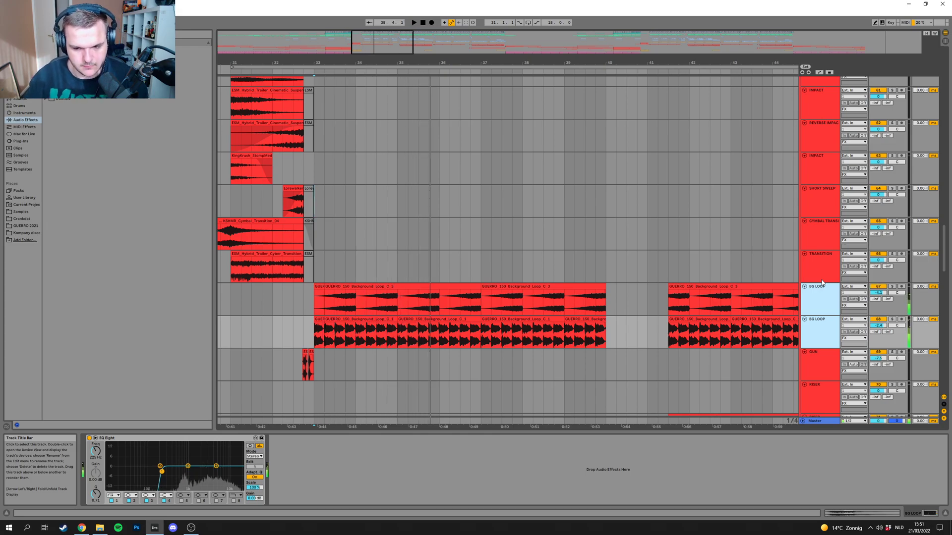
Step: Solo the VOCAL CHOP track and move it directly below the two BG LOOP tracks
left_click_drag(560, 155, 534, 234)
left_click_drag(619, 146, 607, 221)
left_click_drag(597, 341, 619, 261)
left_click_drag(612, 321, 459, 192)
left_click(524, 205)
left_click_drag(561, 217, 531, 216)
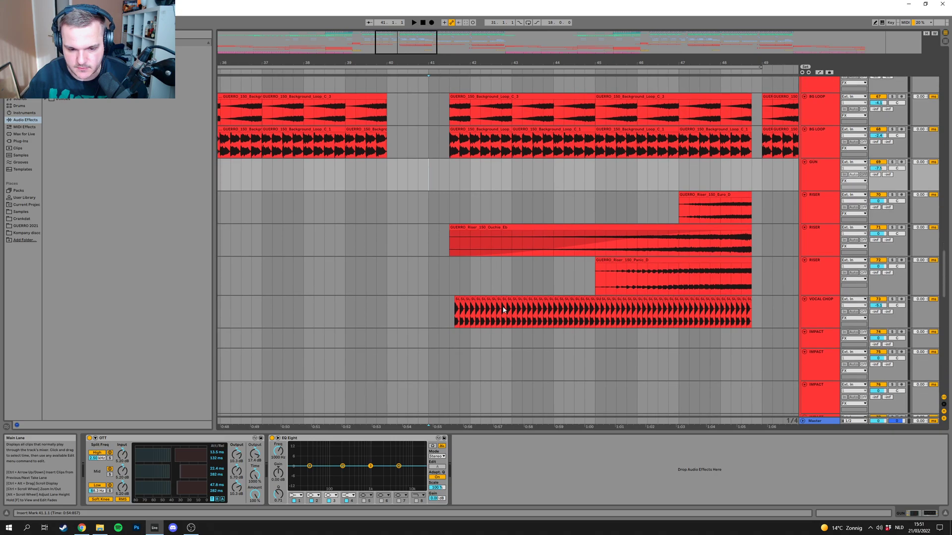
left_click(467, 319)
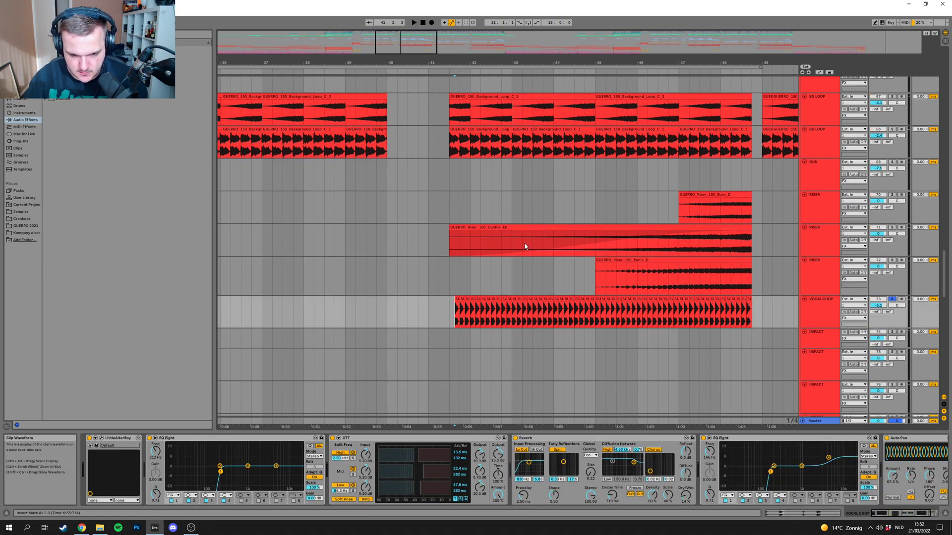
left_click_drag(819, 301, 867, 159)
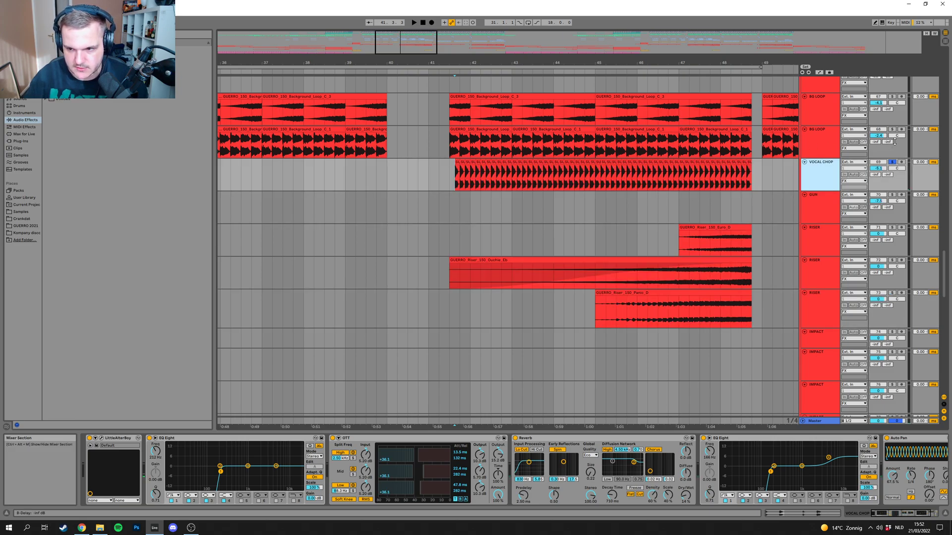
Step: Solo both BG LOOP tracks alongside VOCAL CHOP, play them from bar 41.3.3, and remove the solos
left_click(891, 129)
left_click(891, 96)
key("space")
scroll(792, 221, "up", 2)
left_click(819, 217)
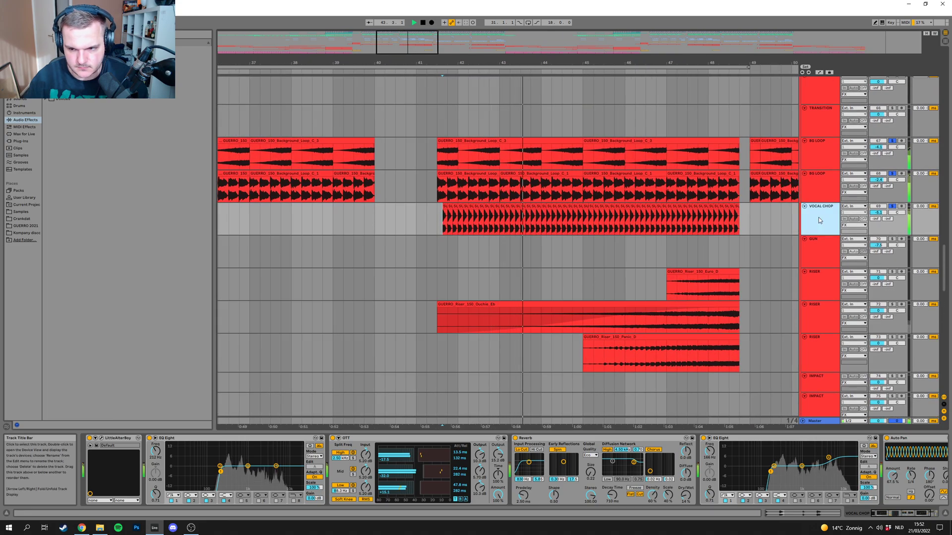
left_click(893, 206)
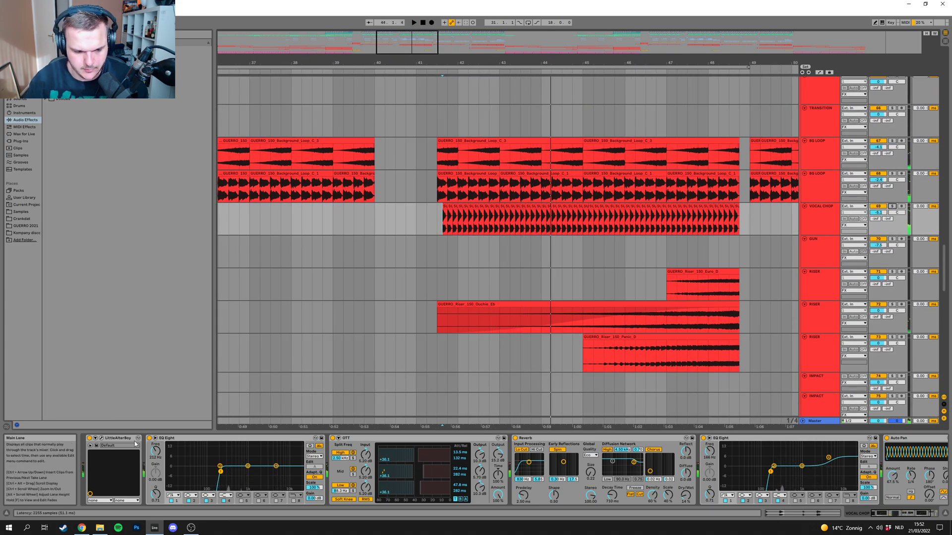
Step: Look through the effect chains of the VOCAL CHOP and MAIN BASS RESAMPLE tracks
left_click(882, 518)
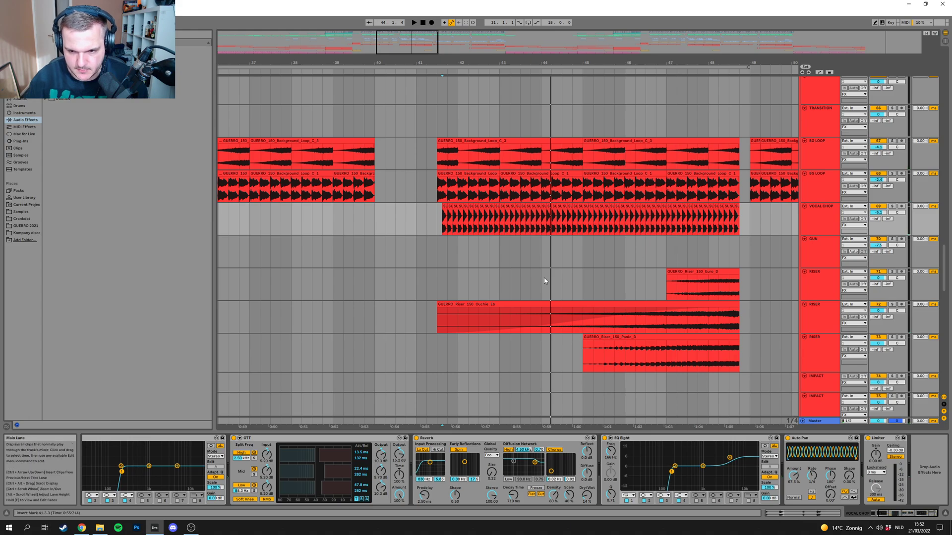
scroll(552, 280, "up", 10)
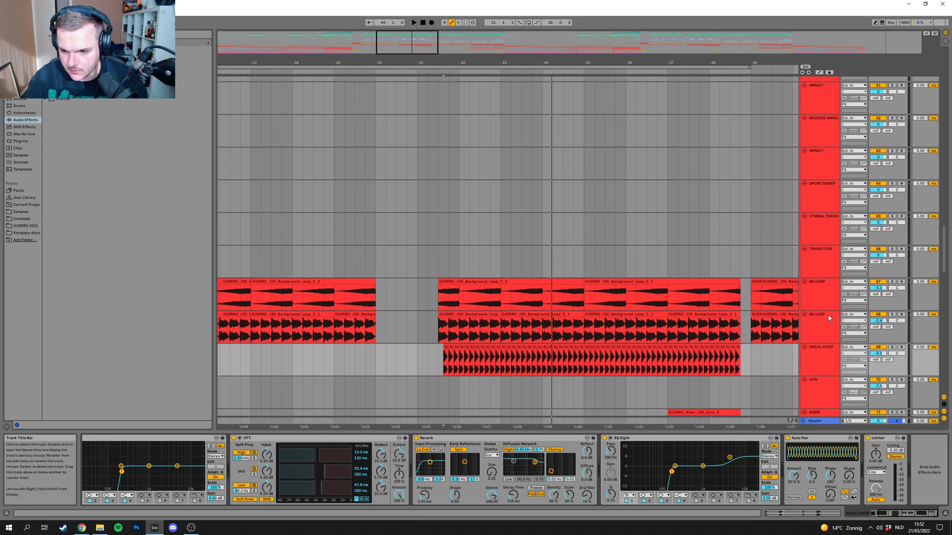
left_click(828, 317)
left_click(823, 290)
left_click_drag(673, 182, 665, 165)
left_click(816, 304)
left_click(811, 341)
scroll(686, 325, "up", 15)
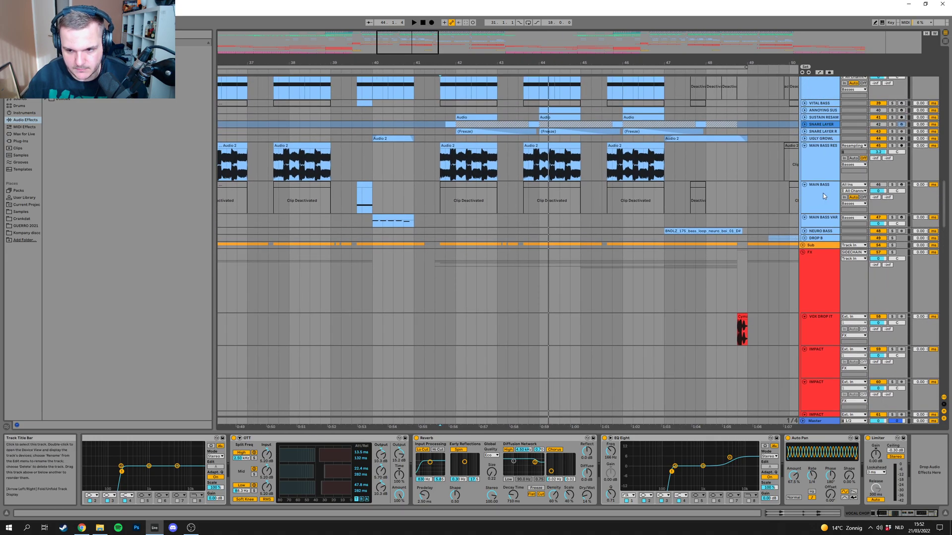
left_click(827, 170)
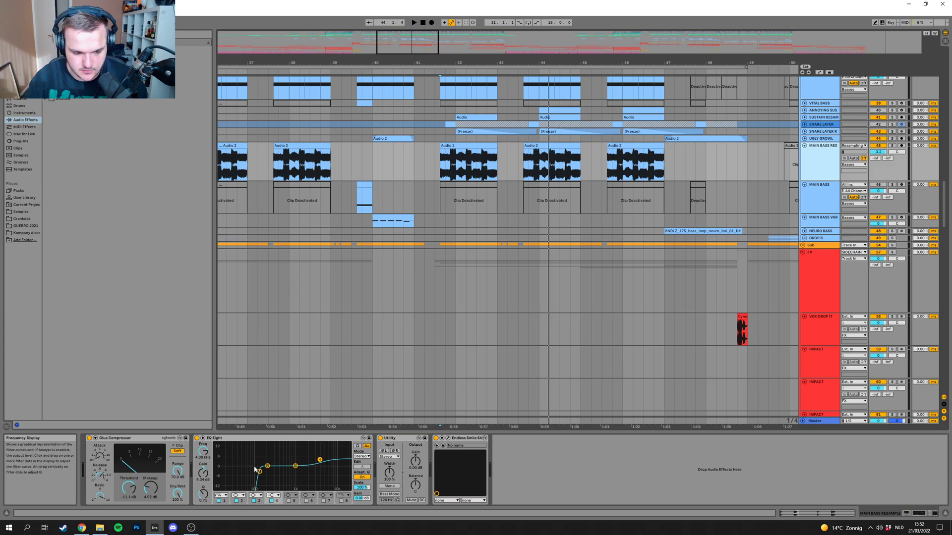
left_click(823, 103)
Step: Solo the Sub group and unfold it down to the GUERRO SUB track's clips
left_click_drag(516, 322, 555, 337)
left_click(796, 260)
left_click(803, 261)
left_click(891, 261)
scroll(692, 286, "left", 5)
left_click(806, 312)
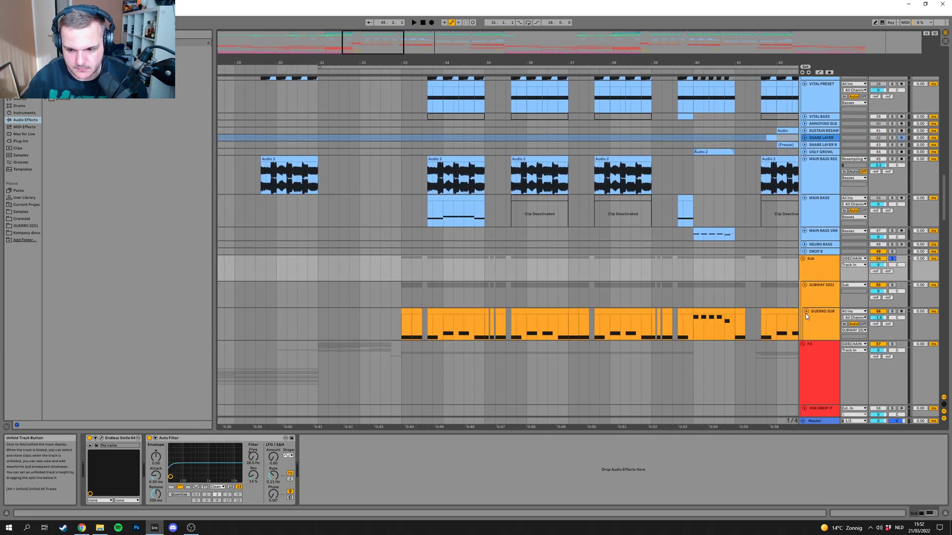
Step: Place the start point at bar 33.1 and play the soloed Sub group
left_click(822, 269)
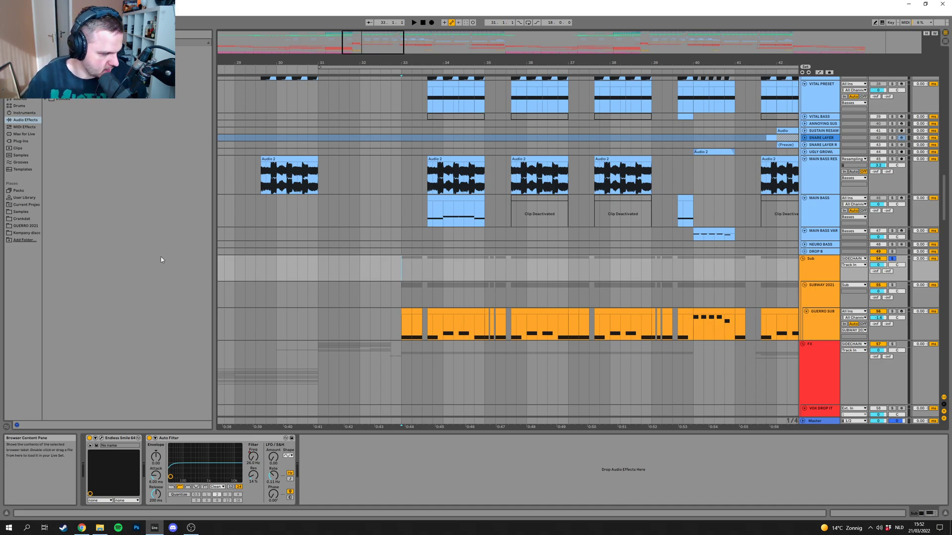
left_click_drag(408, 311, 325, 304)
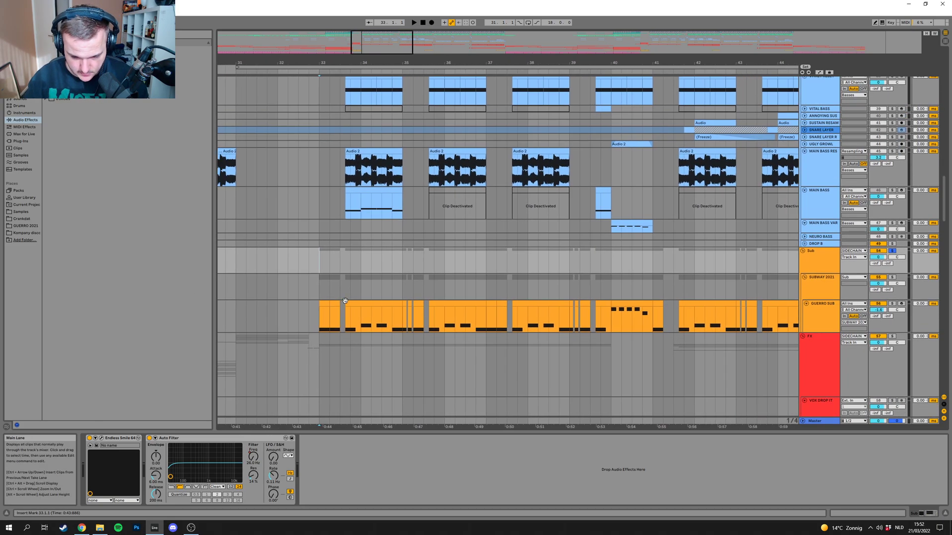
left_click_drag(463, 336, 417, 335)
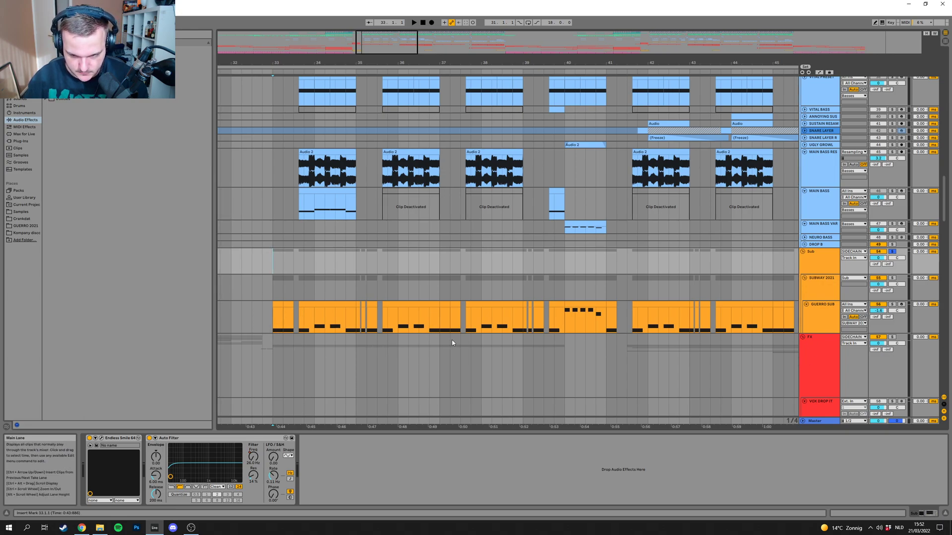
key("space")
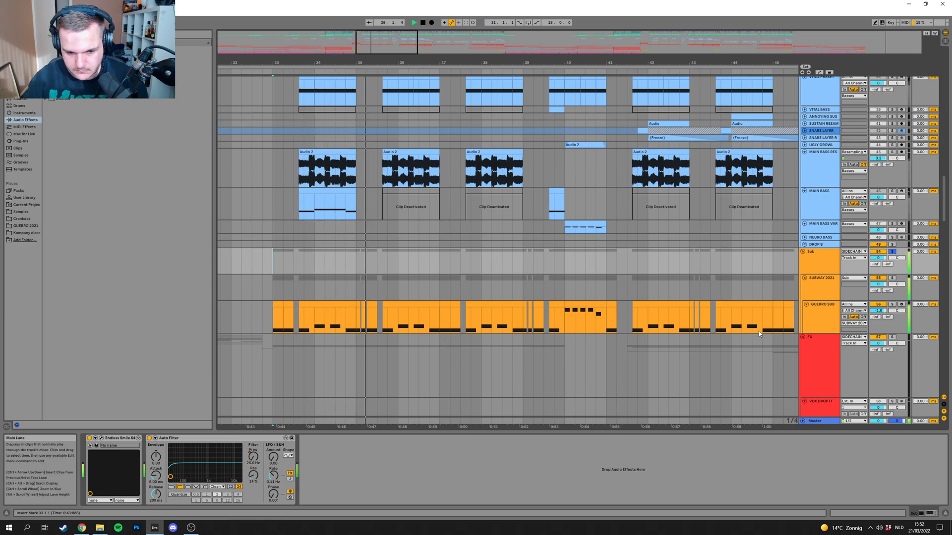
Step: Stop playback and inspect the devices on the GUERRO SUB track and its parent SUBWAY 2021 group
left_click(819, 312)
scroll(510, 372, "down", 2)
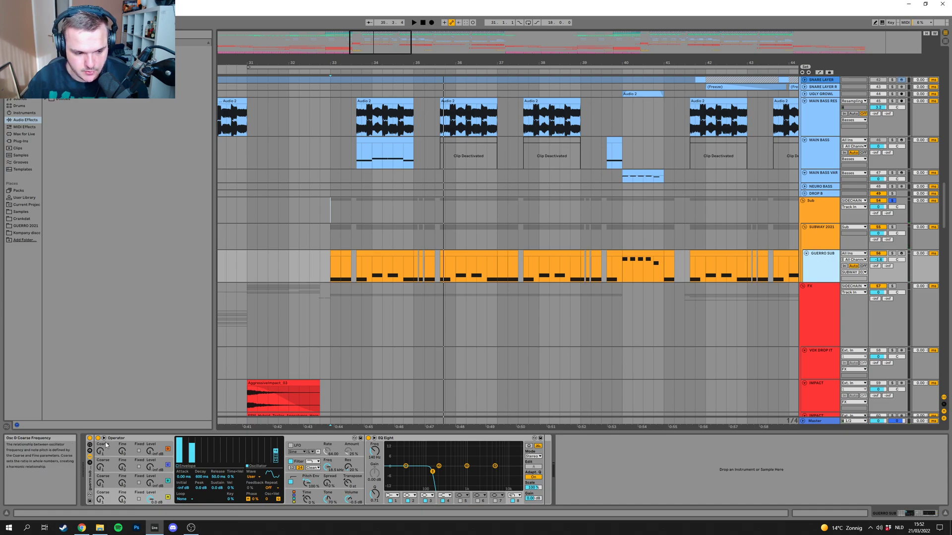
left_click(811, 239)
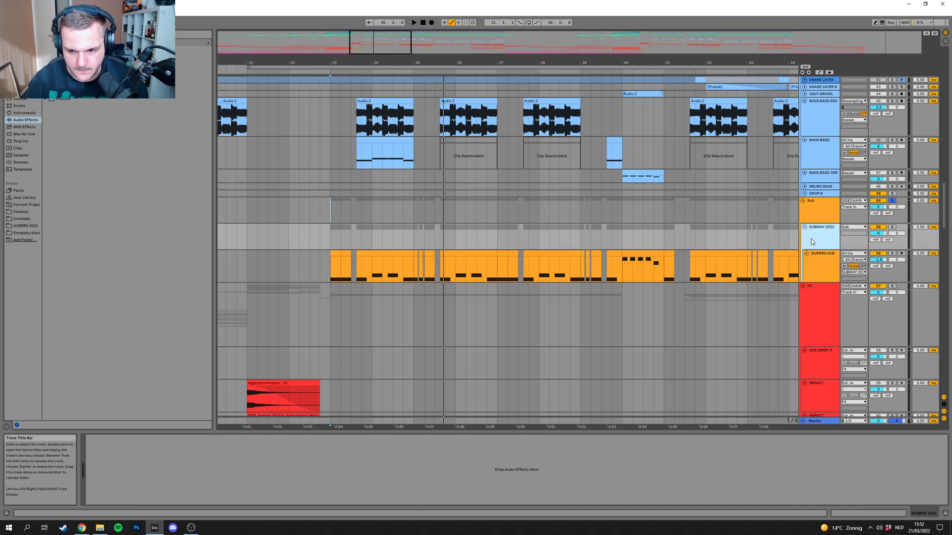
left_click(825, 214)
left_click_drag(539, 267, 565, 329)
Step: Collapse all tracks inside the Basses group to minimum height, keeping the group itself unfolded
left_click(389, 182)
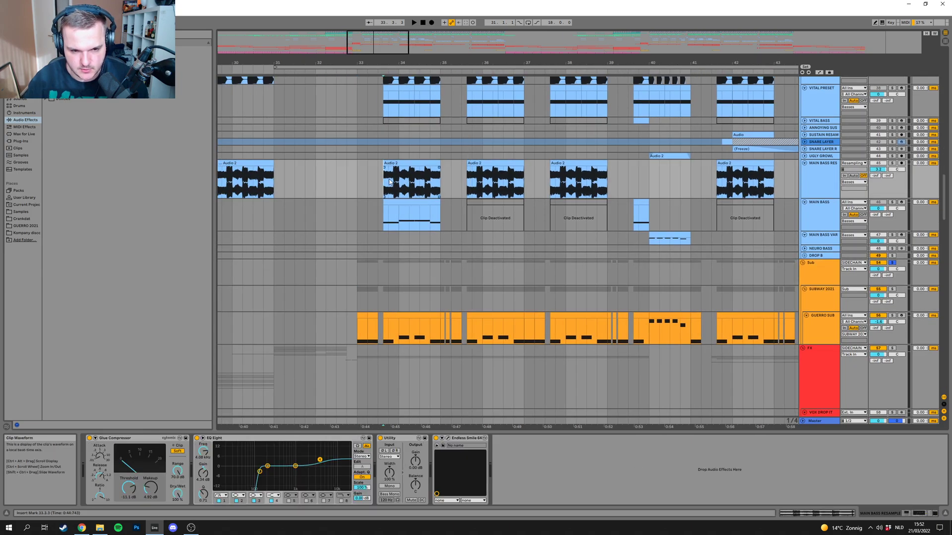
scroll(440, 242, "up", 10)
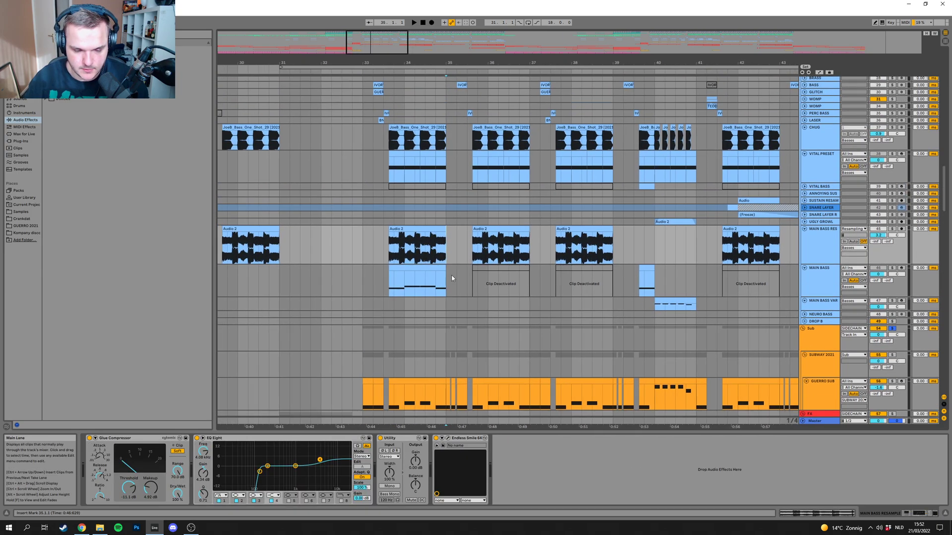
scroll(733, 267, "up", 5)
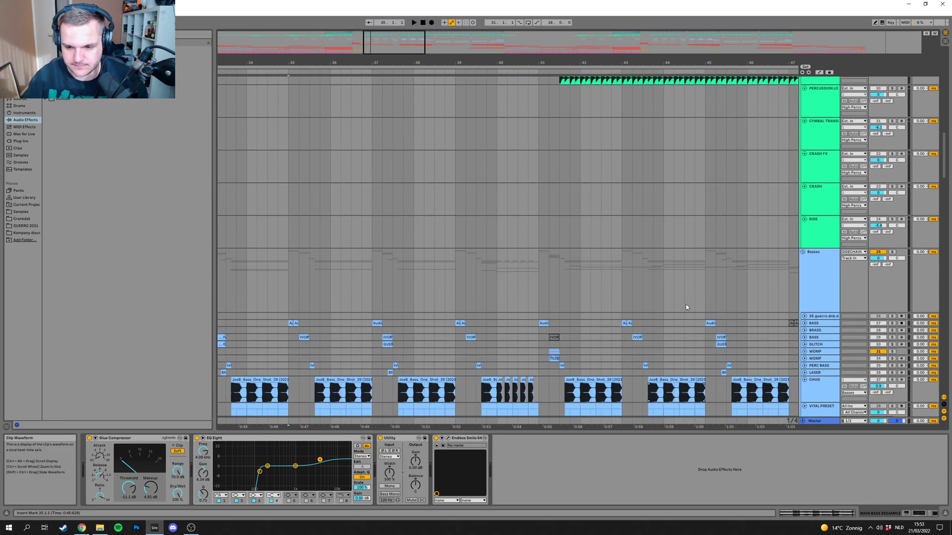
left_click(803, 264, "alt")
left_click_drag(650, 246, 687, 233)
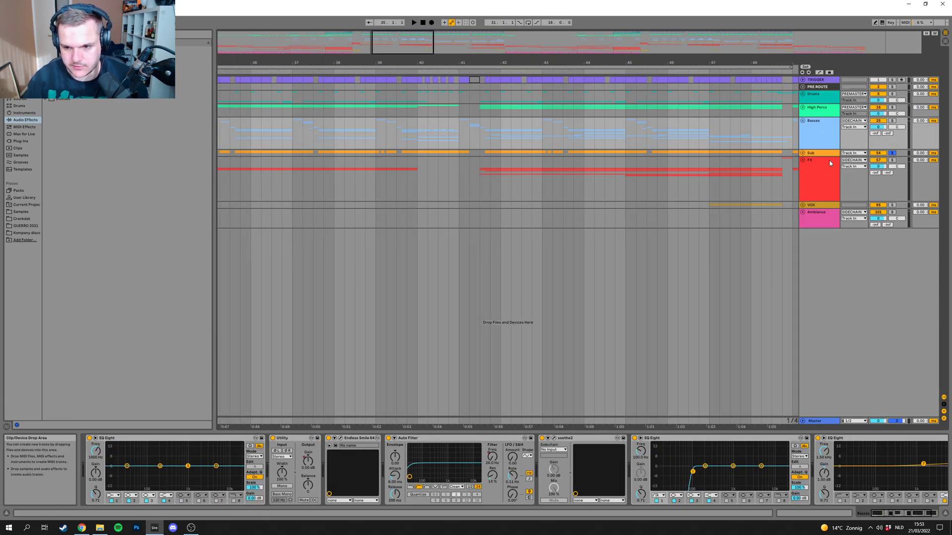
left_click(802, 121, "alt")
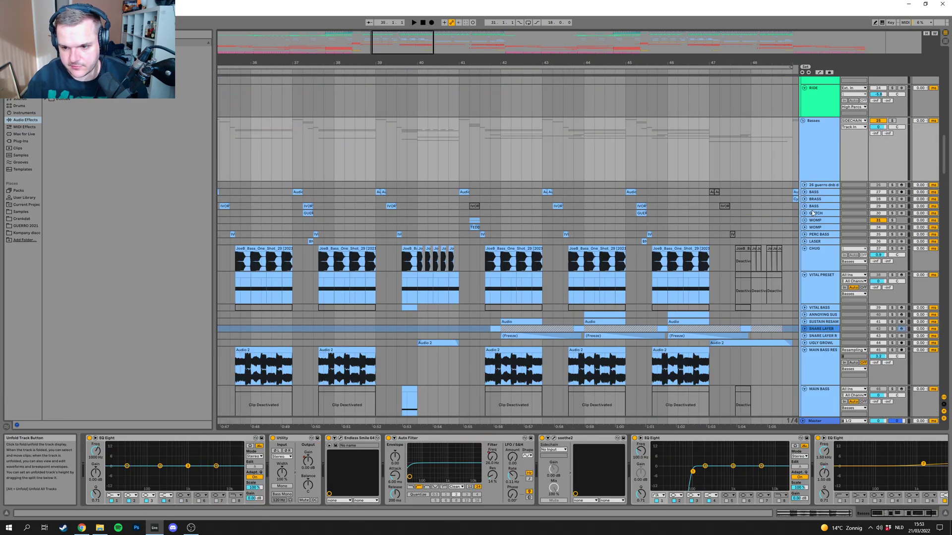
left_click(804, 248, "alt")
scroll(808, 279, "down", 3)
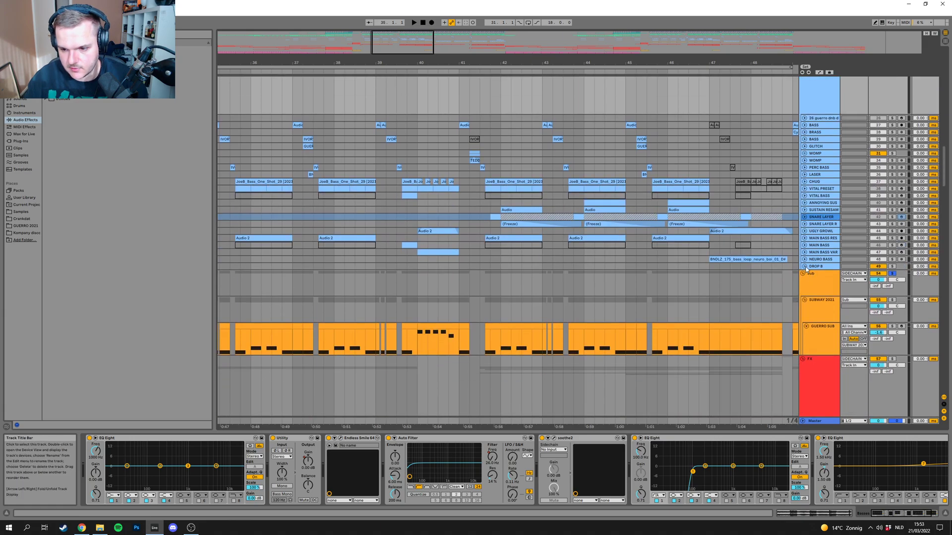
Step: Unfold and solo the DROP B group and play it from bar 49.1
left_click(805, 267)
left_click_drag(431, 64, 460, 56)
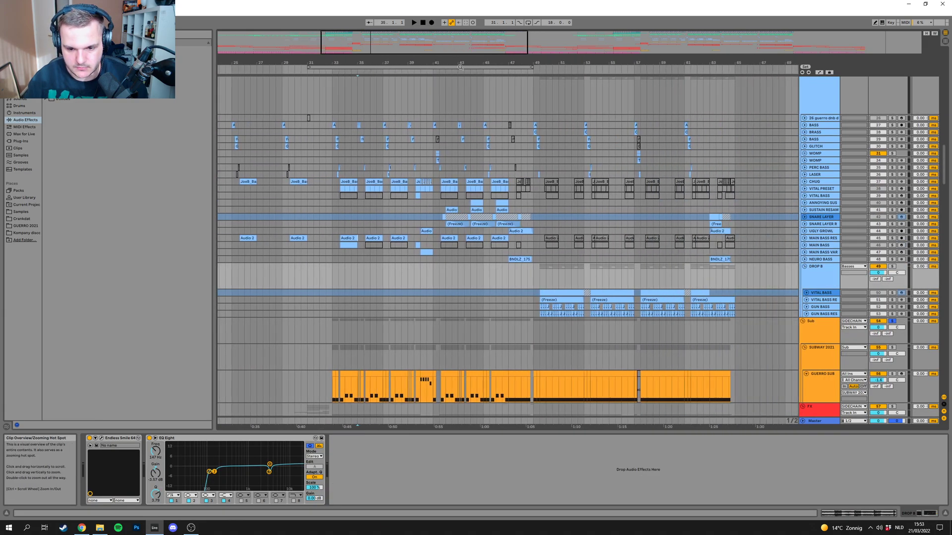
left_click_drag(629, 284, 544, 237)
mouse_move(612, 238)
left_mouse_down()
mouse_move(588, 304)
mouse_move(591, 285)
left_mouse_up()
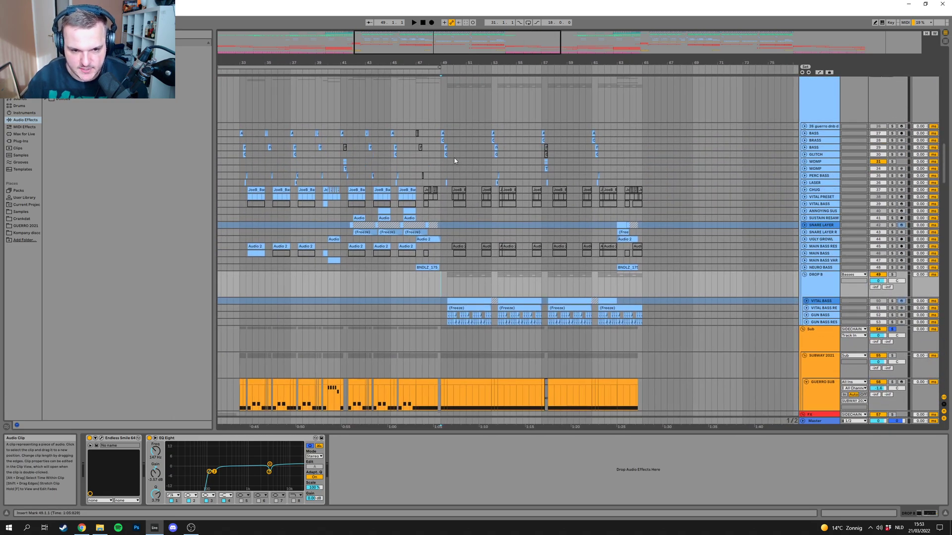
mouse_move(441, 168)
left_mouse_down()
mouse_move(447, 175)
mouse_move(229, 127)
left_mouse_up()
left_click(445, 293)
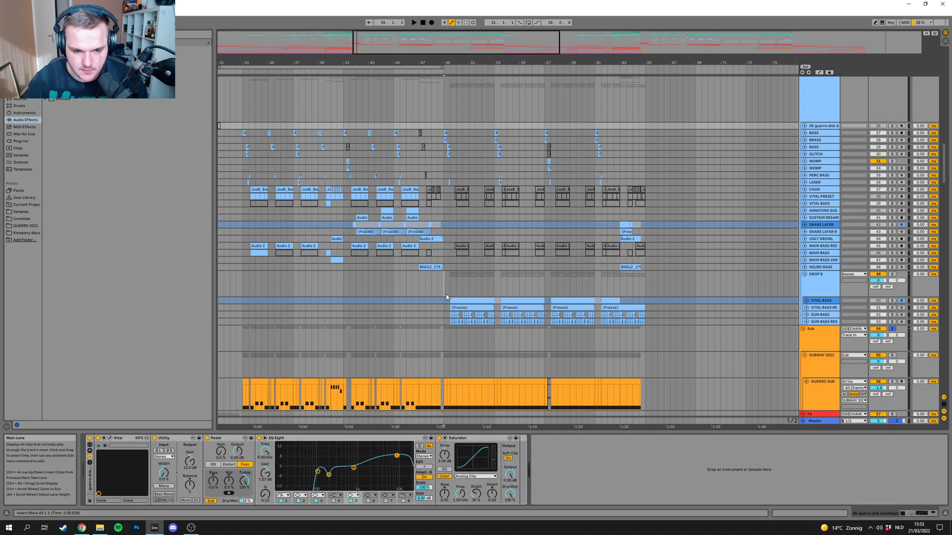
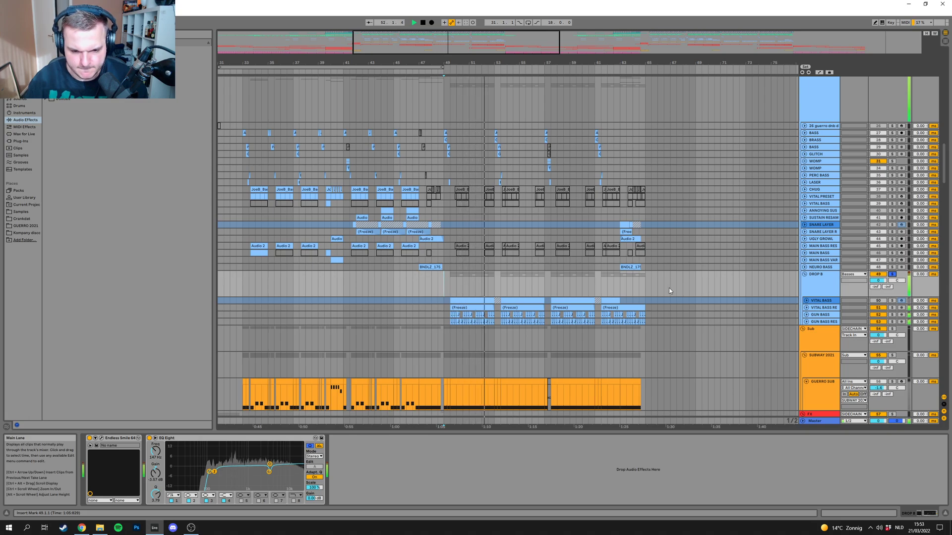
Step: Stop playback, and unfold and solo the VITAL BASS RESAMPLE track in the DROP B group
left_click(832, 308)
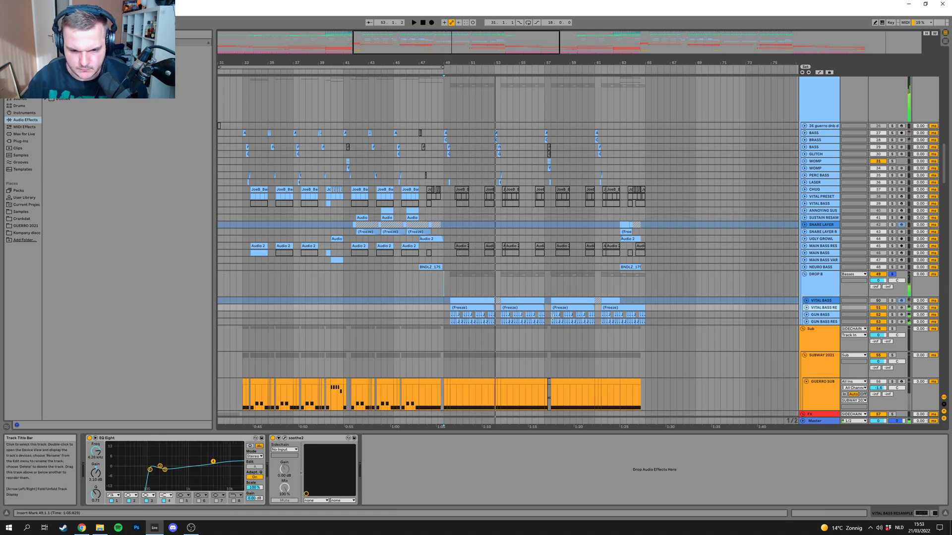
scroll(551, 319, "down", 2)
scroll(426, 138, "up", 3)
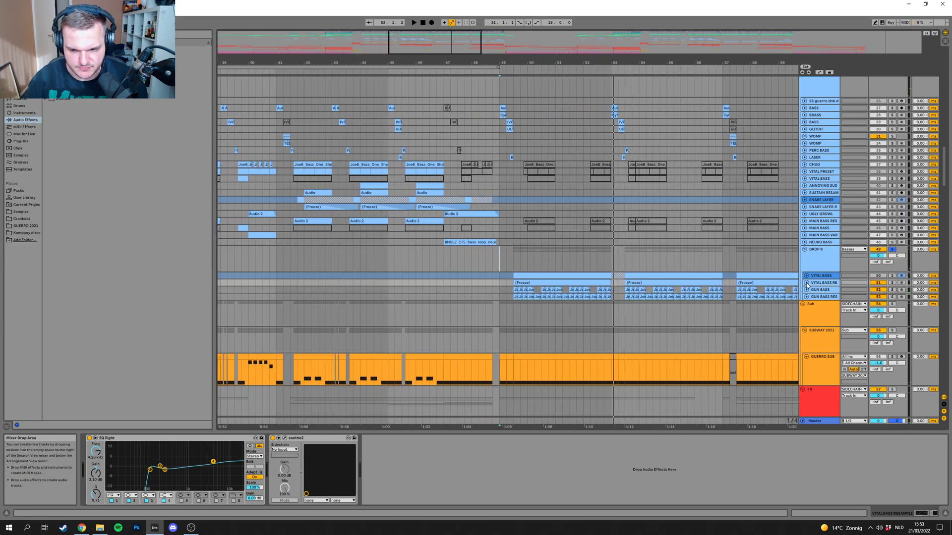
left_click(806, 283)
scroll(480, 229, "down", 2)
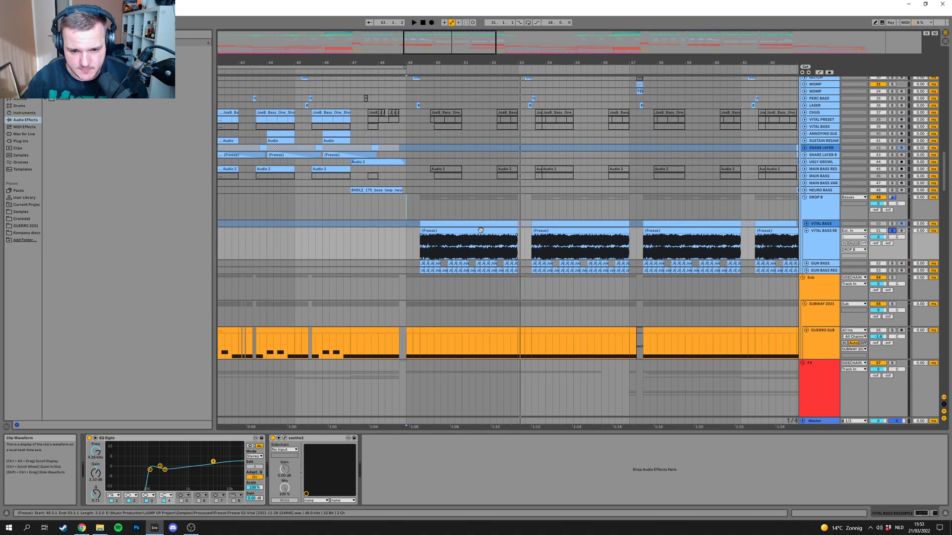
Step: Examine the frozen VITAL BASS device chain and the effects on the VITAL BASS RESAMPLE track
left_click(421, 224)
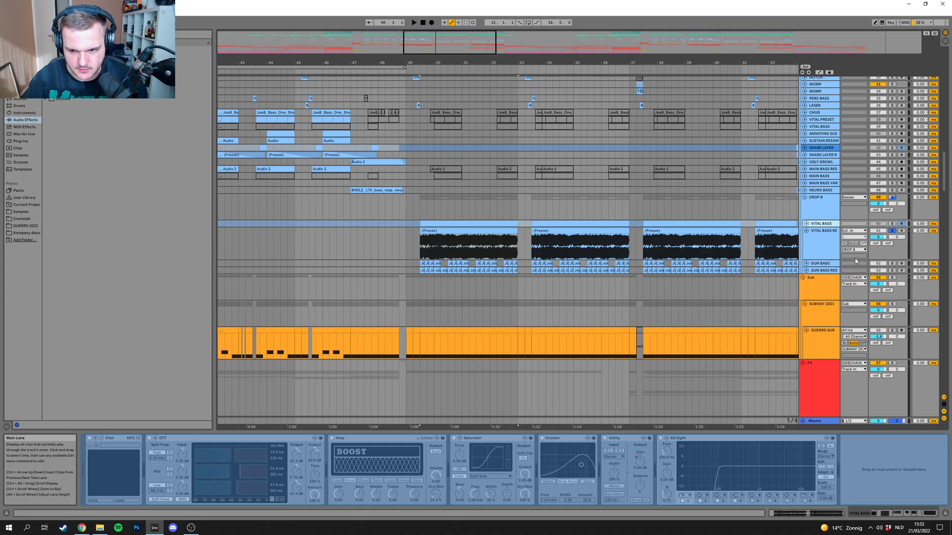
left_click(829, 245)
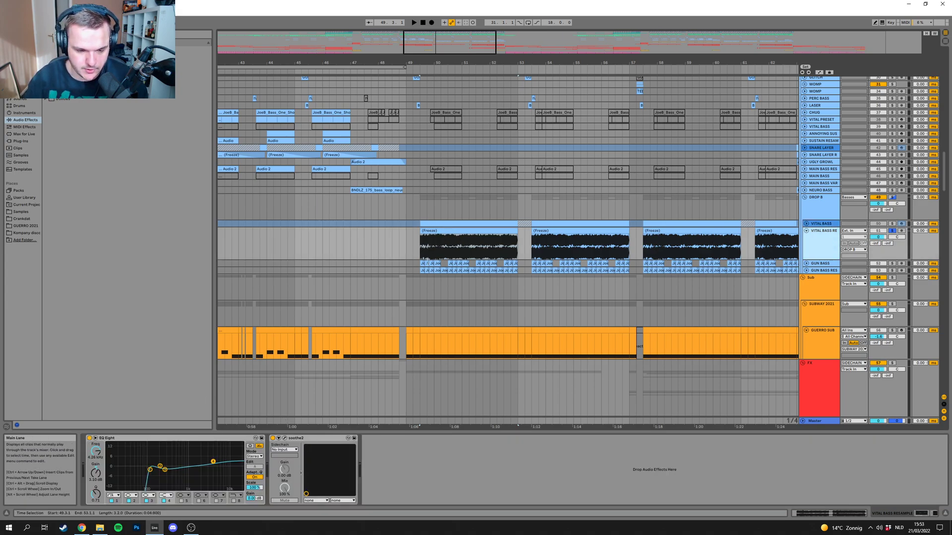
scroll(435, 259, "down", 1)
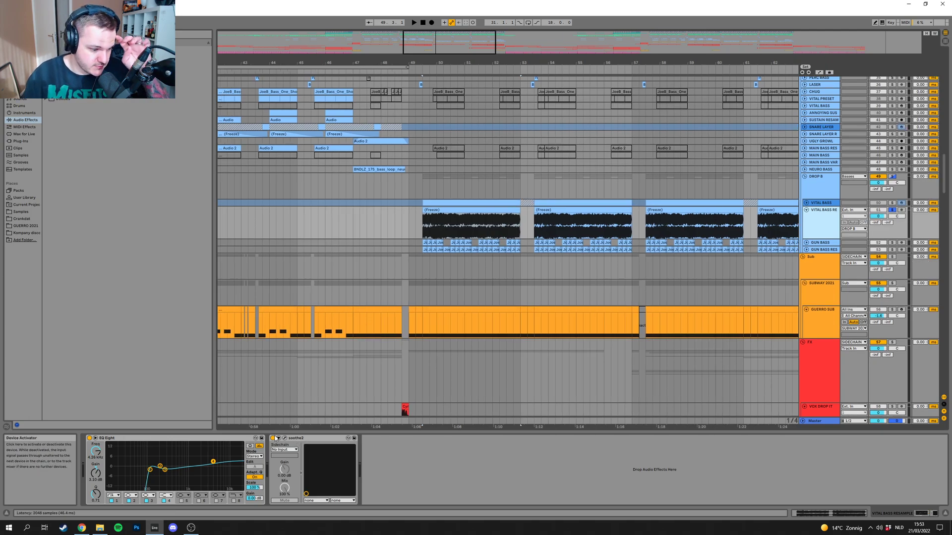
Step: Unfold the GUN BASS and GUN BASS RES tracks and show the GUN BASS effect chain
left_click(806, 242)
left_click(806, 275)
left_click(818, 282)
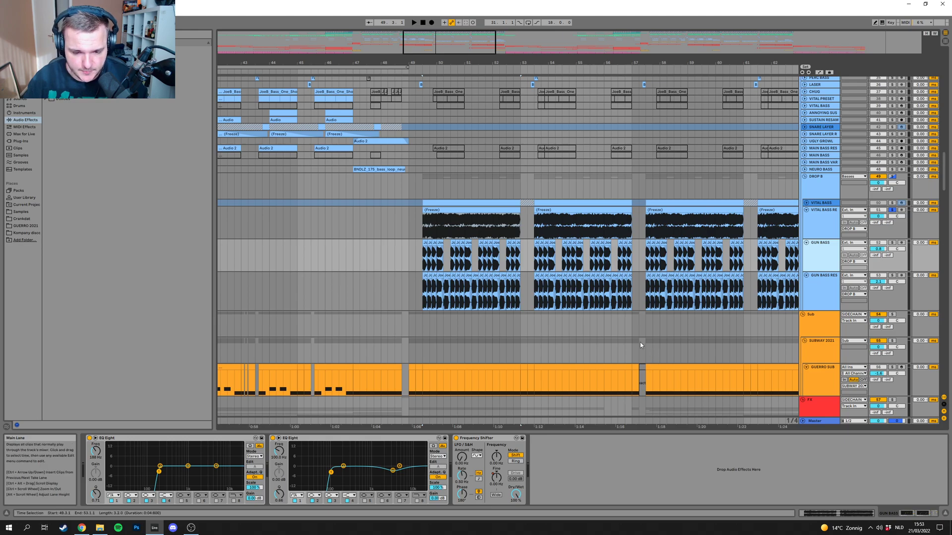
Step: Show the effect chain of the GUN BASS RES track and solo the track
scroll(664, 296, "down", 2)
scroll(528, 357, "right", 3)
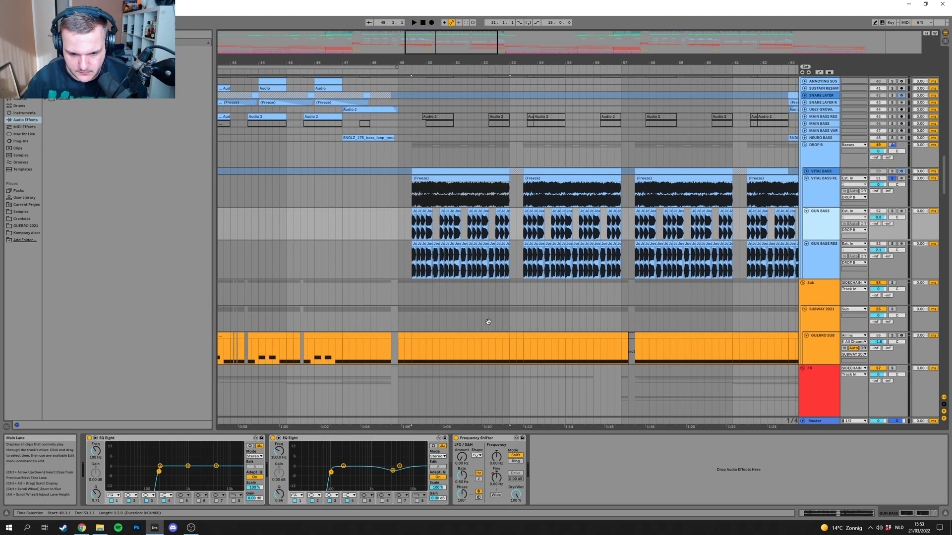
left_click(827, 262)
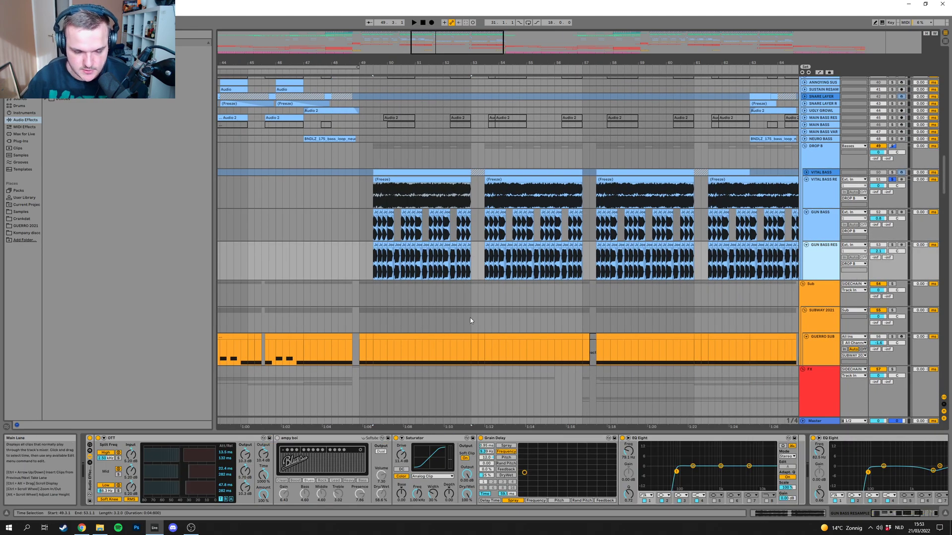
scroll(471, 320, "down", 2)
scroll(579, 292, "right", 1)
left_click(891, 222)
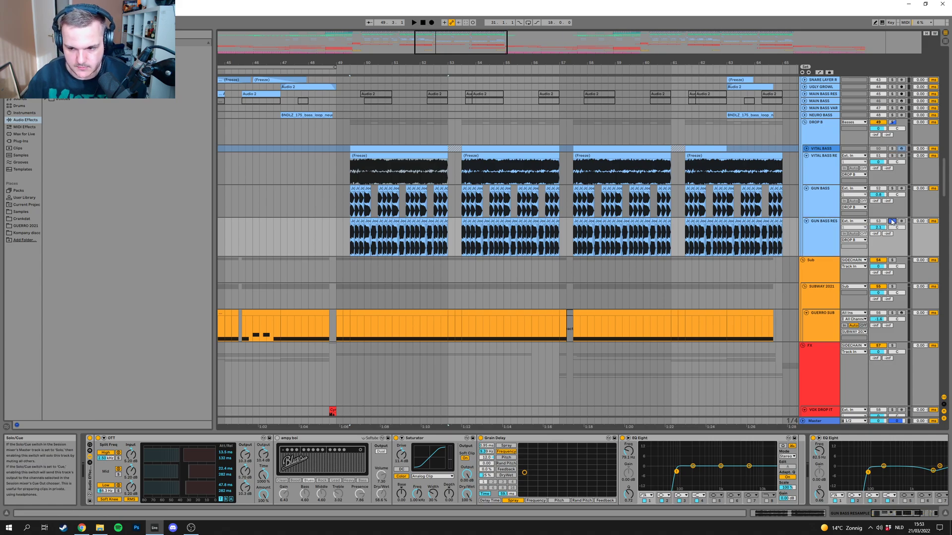
scroll(345, 224, "down", 2)
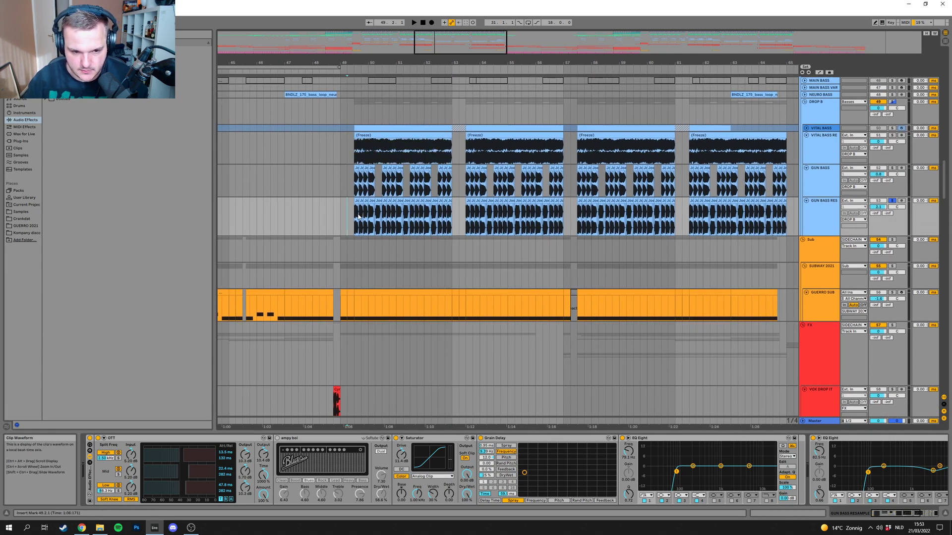
left_click_drag(533, 264, 468, 227)
left_click_drag(451, 72, 489, 66)
scroll(695, 323, "up", 4)
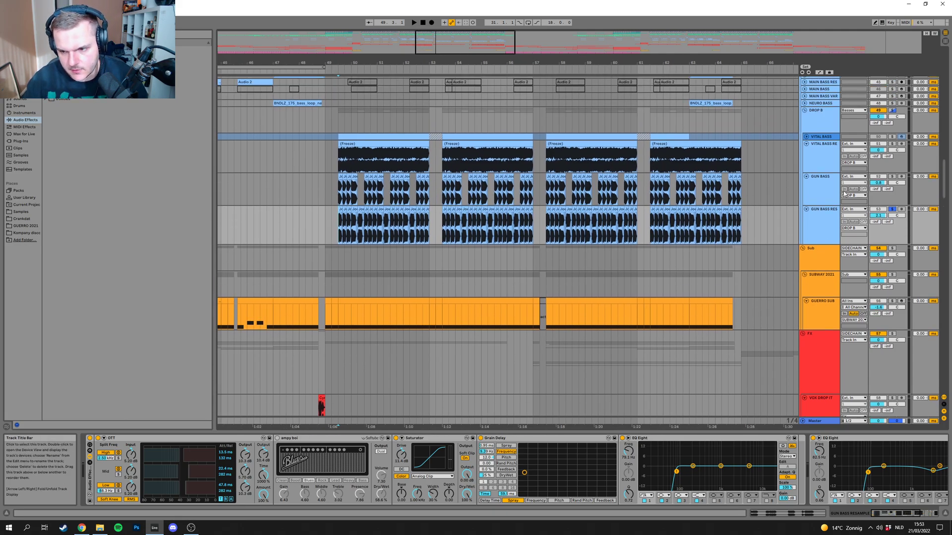
Step: Solo the GUN BASS track and play it from bar 49.3.1
left_click(891, 177)
left_click(340, 200)
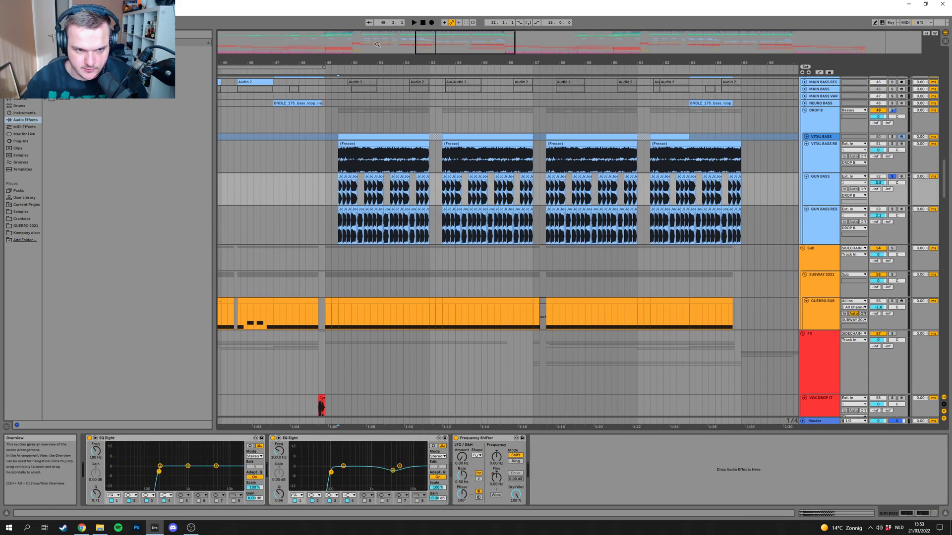
scroll(339, 199, "up", 3)
key("space")
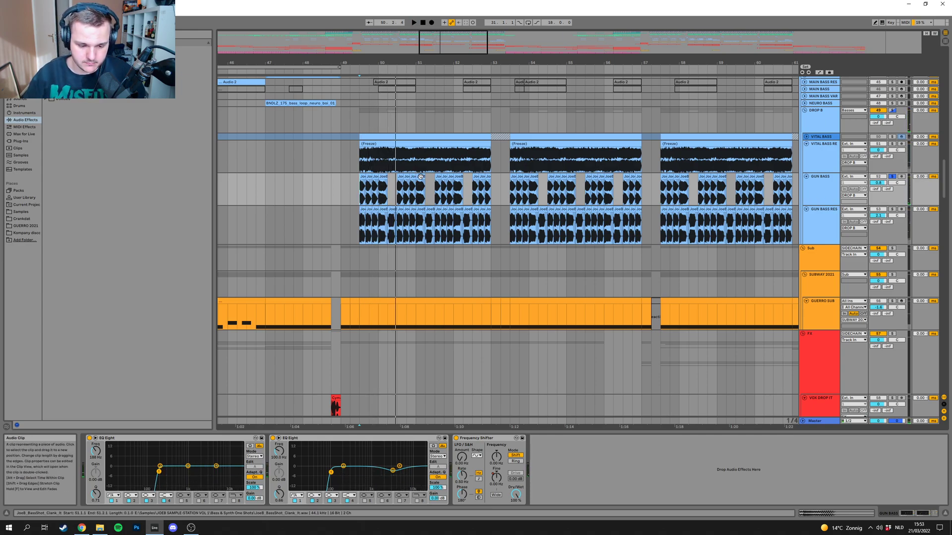
Step: Solo the GUN BASS RES track and play it from bar 49.3.1
left_click(892, 209)
left_click(374, 234)
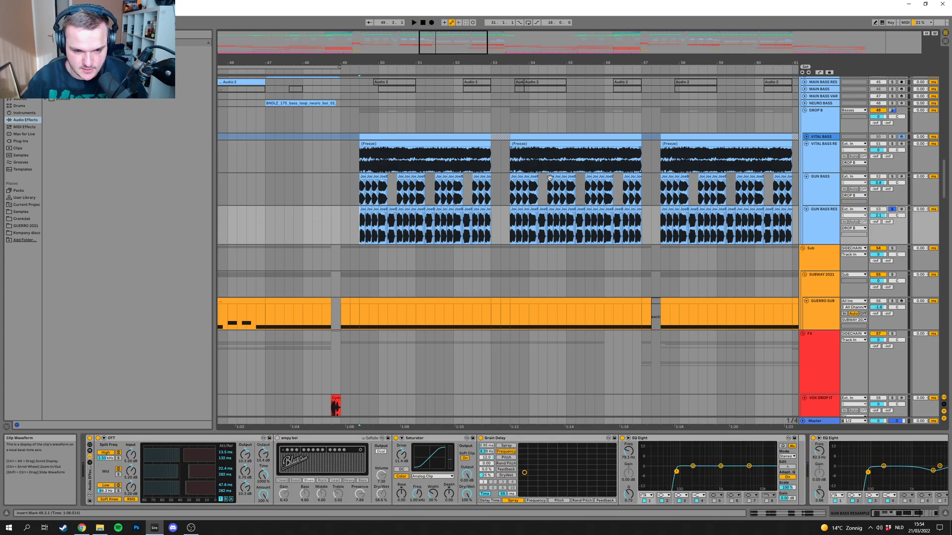
key("space")
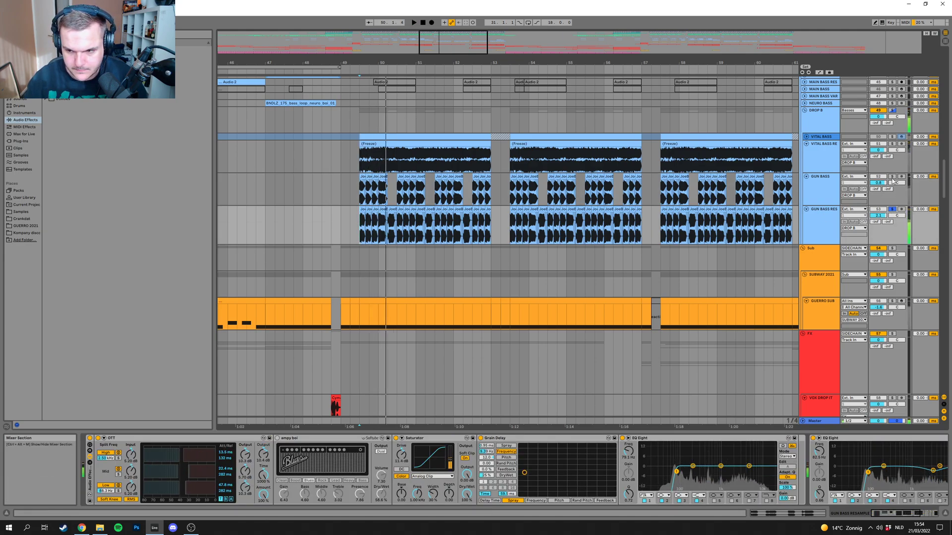
Step: Audition all DROP B bass tracks together, and stop playback and unsolo the DROP B group
left_click(892, 110)
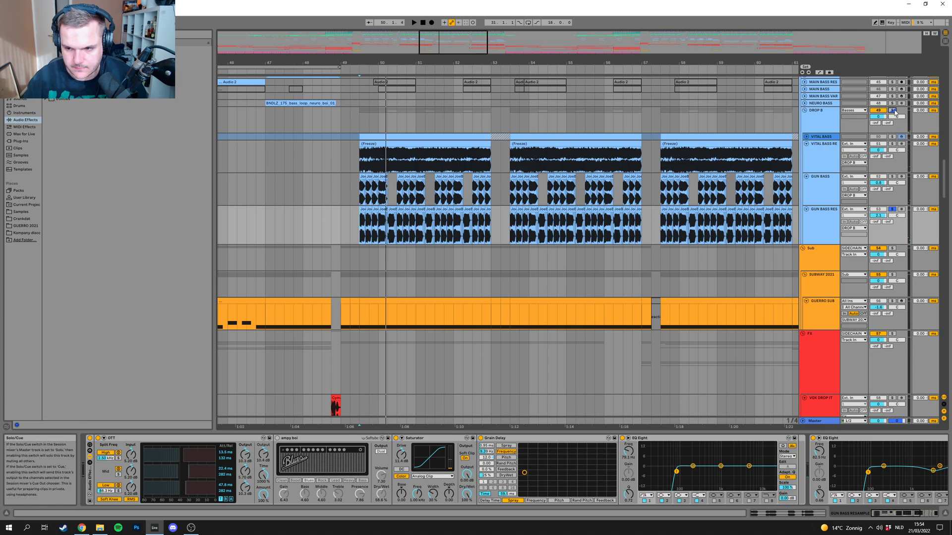
key("space")
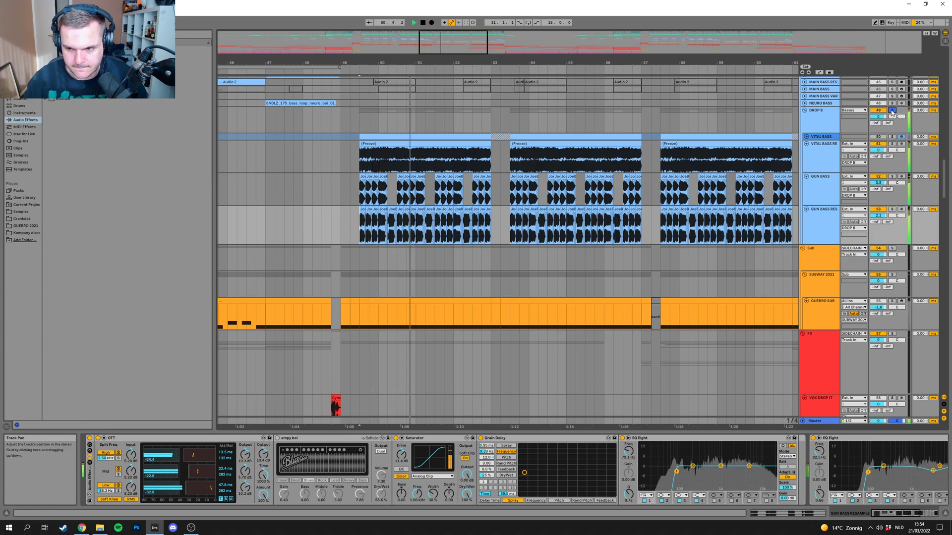
key("space")
left_click(892, 111)
Step: Open the GUERRO SUB MIDI clip at bar 49.3.1 to view its notes, and deselect it
left_click(439, 301)
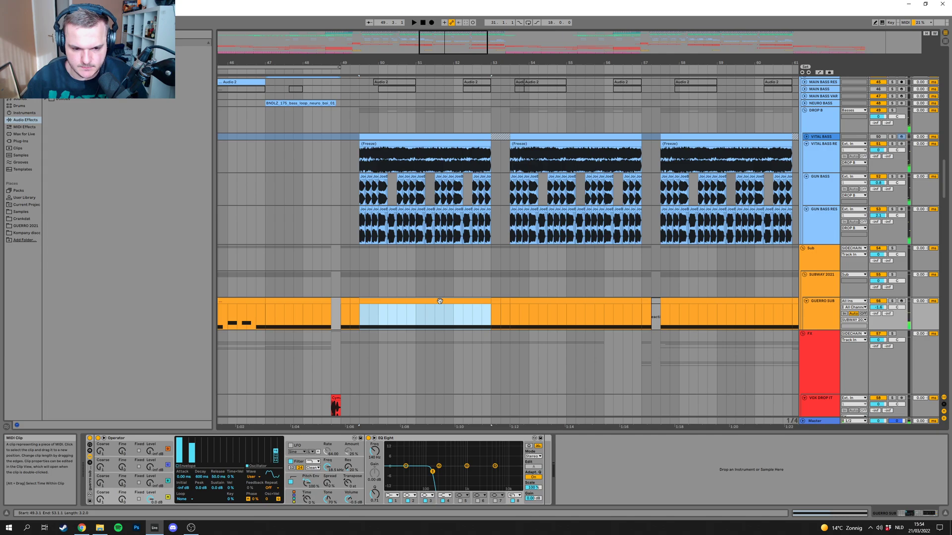
double_click(416, 304)
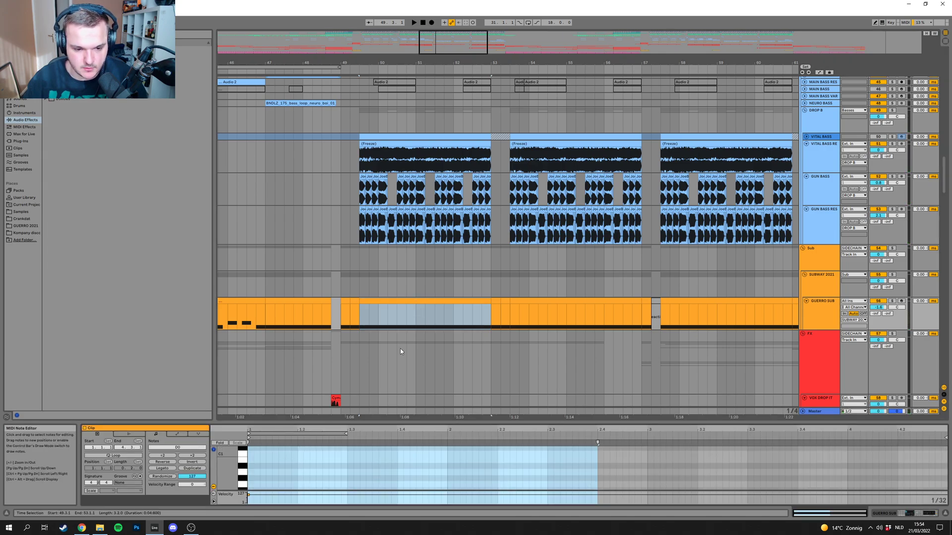
left_click(401, 355)
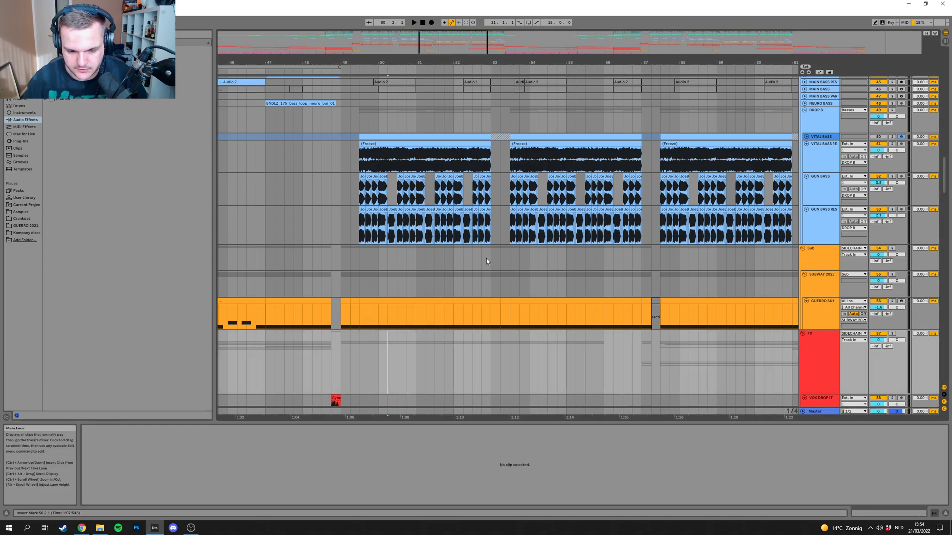
Step: Fold all tracks inside the DROP B group and unfold the FX group
scroll(488, 269, "up", 3)
left_click(807, 224, "alt")
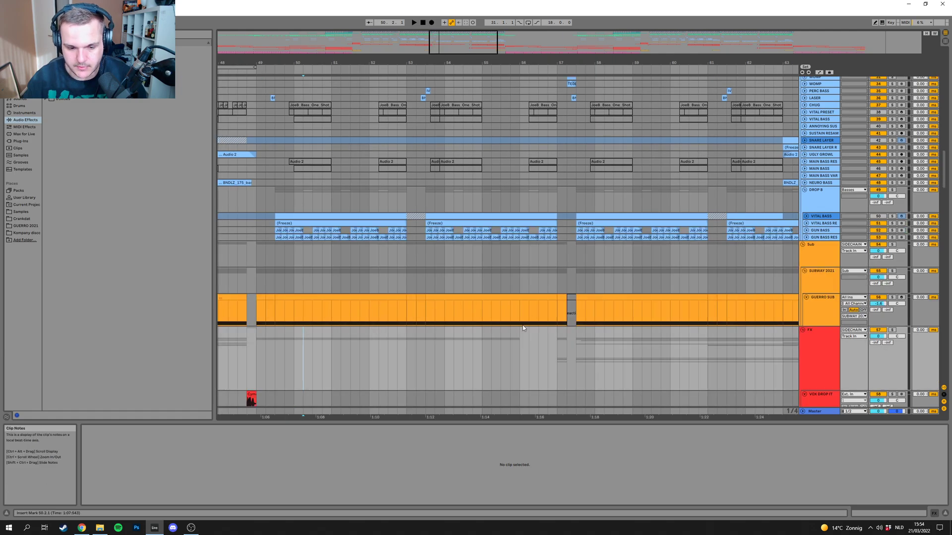
scroll(522, 325, "down", 3)
scroll(555, 321, "down", 3, "ctrl")
scroll(554, 321, "down", 3, "ctrl")
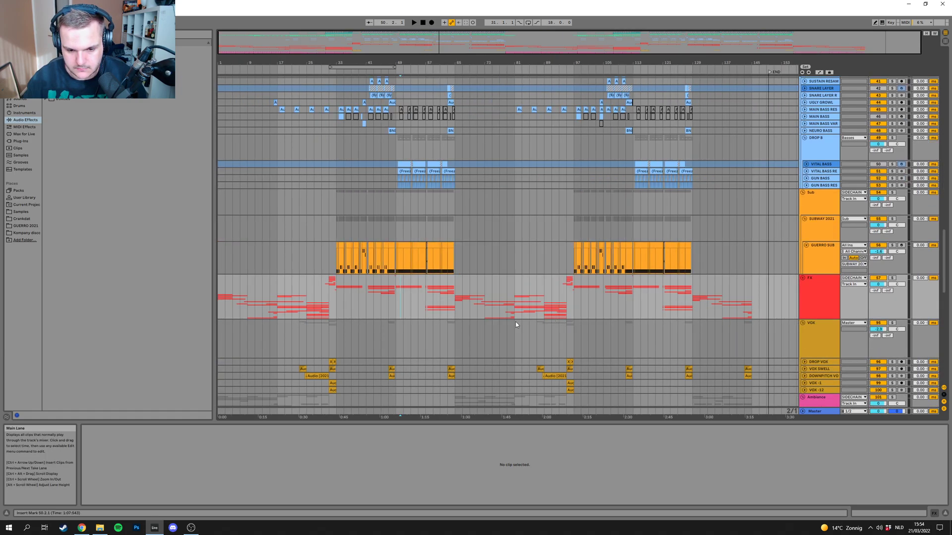
left_click(805, 278)
Step: Examine the clips on the FX, VOX and Ambience tracks across the whole arrangement
scroll(486, 311, "down", 10)
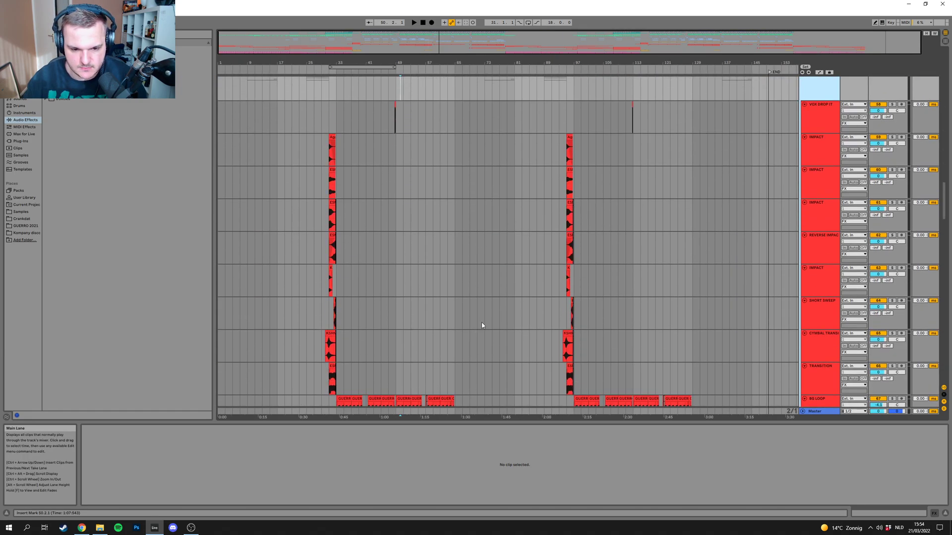
scroll(464, 307, "down", 15)
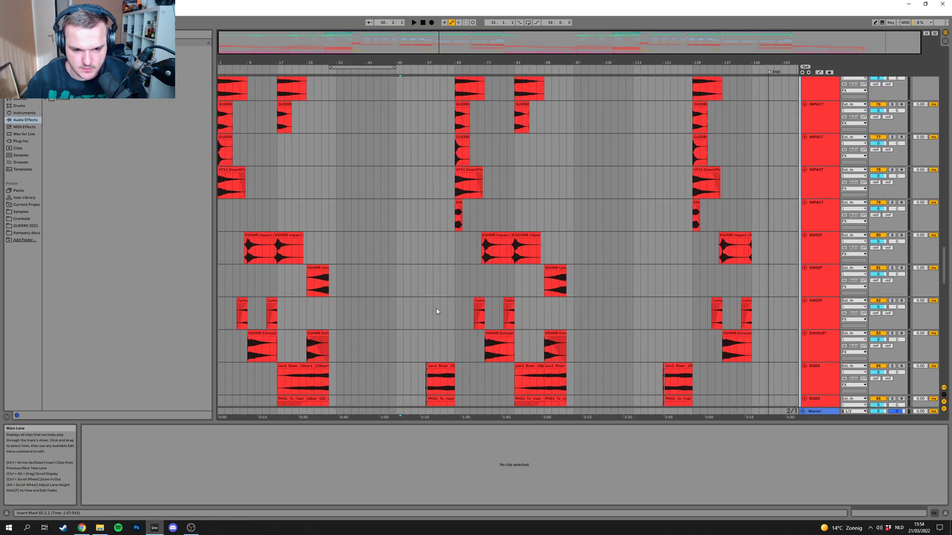
scroll(445, 263, "down", 15)
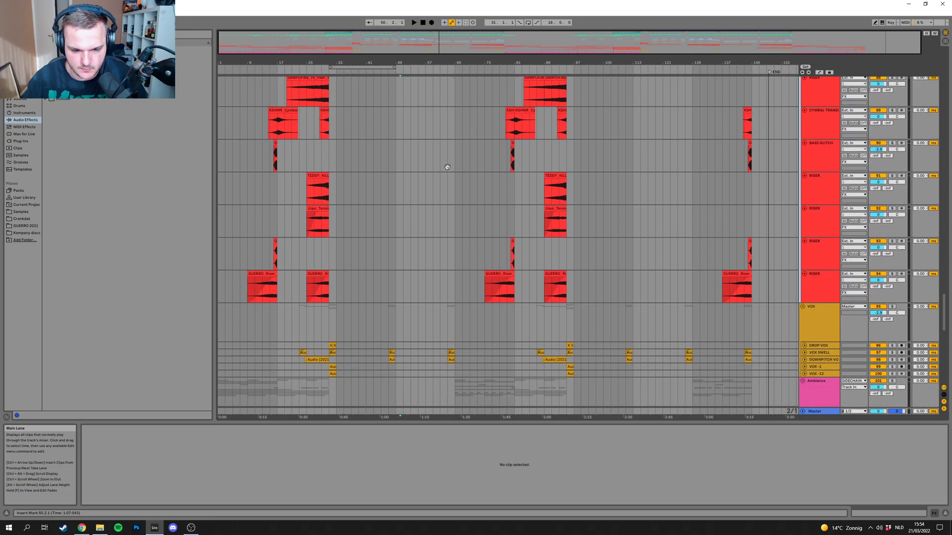
scroll(462, 146, "down", 15)
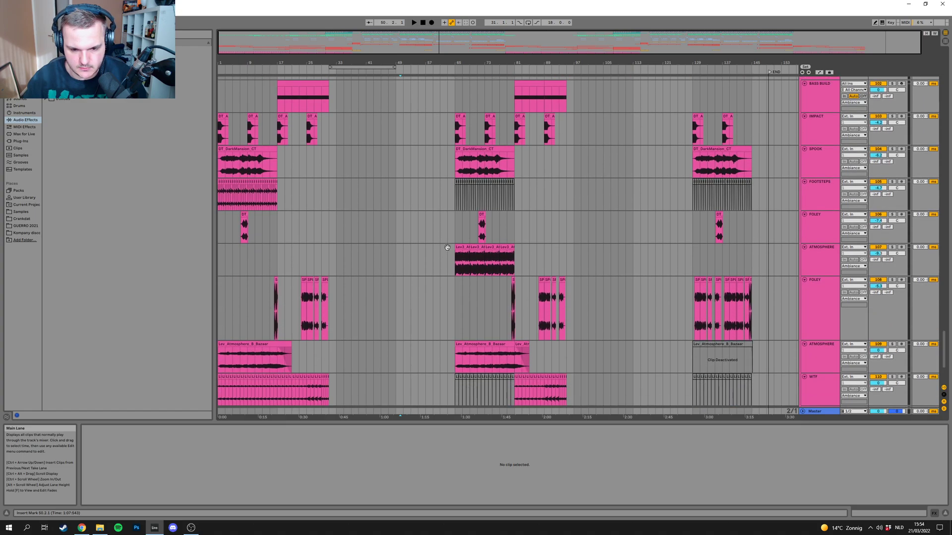
scroll(451, 248, "up", 5)
scroll(461, 317, "down", 2)
scroll(461, 320, "down", 3)
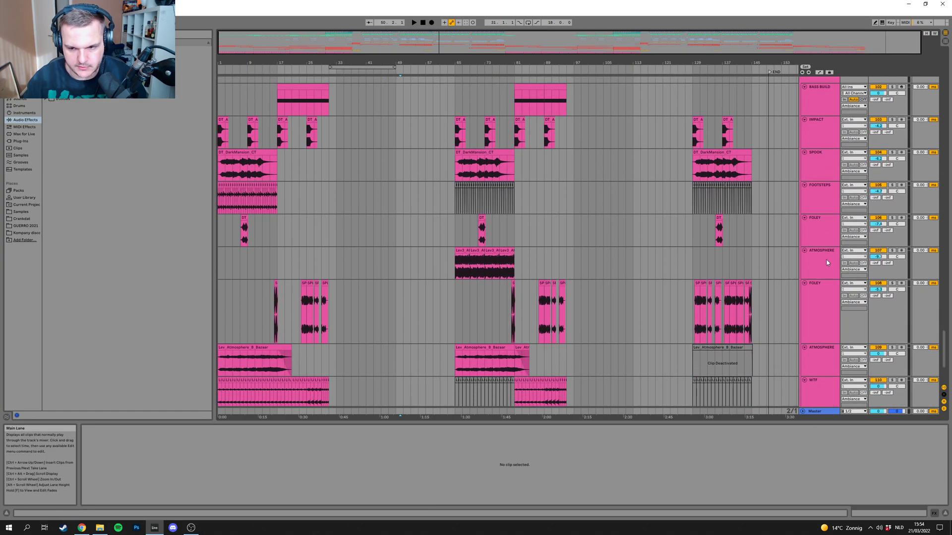
Step: Audition the ATMOSPHERE clip at bar 65 in solo within the Ambience group
scroll(519, 241, "down", 3)
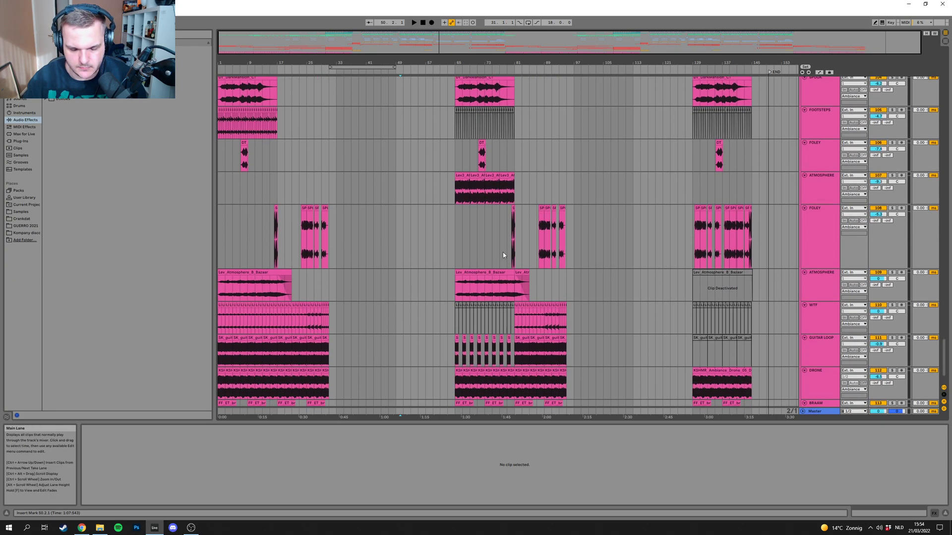
scroll(411, 350, "down", 2)
scroll(439, 205, "up", 3)
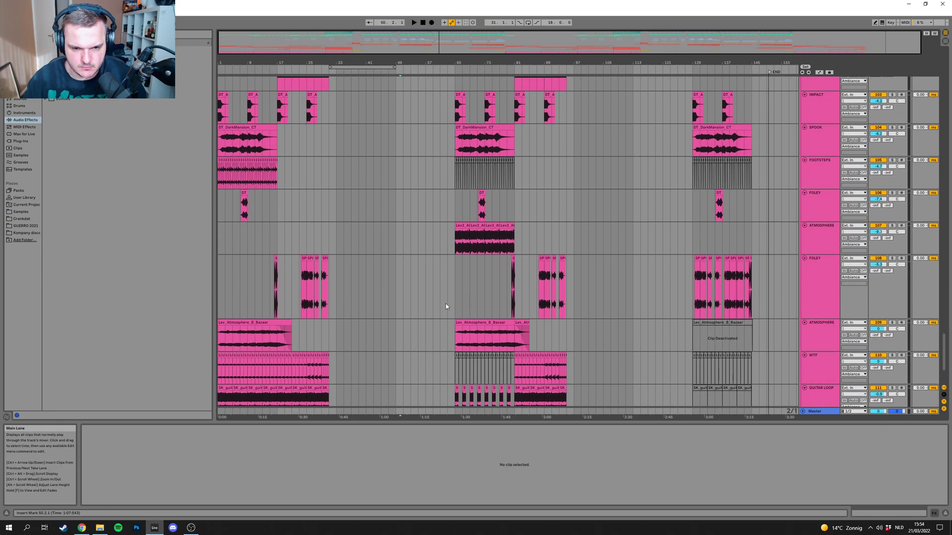
left_click(507, 226)
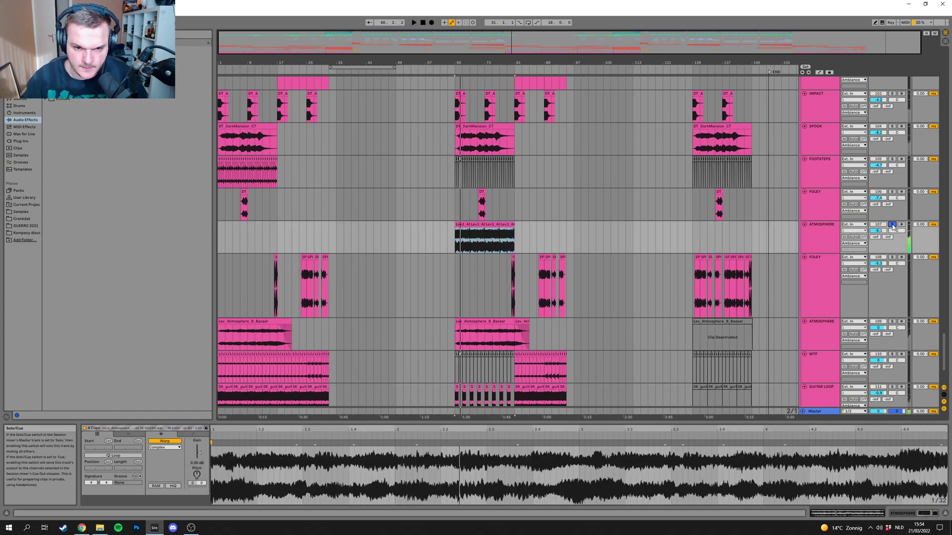
Step: Fold all tracks inside the FX group
scroll(541, 277, "up", 3)
scroll(546, 239, "up", 8)
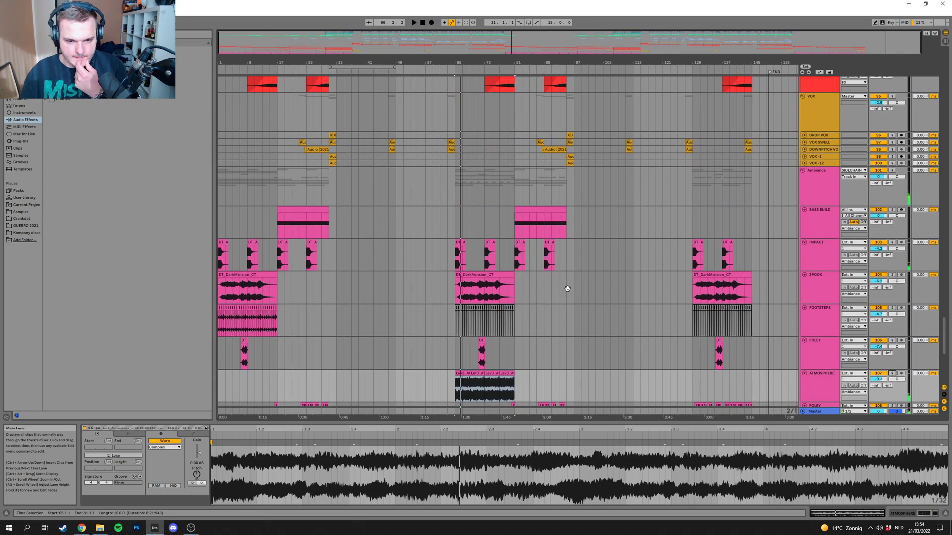
scroll(599, 214, "up", 6)
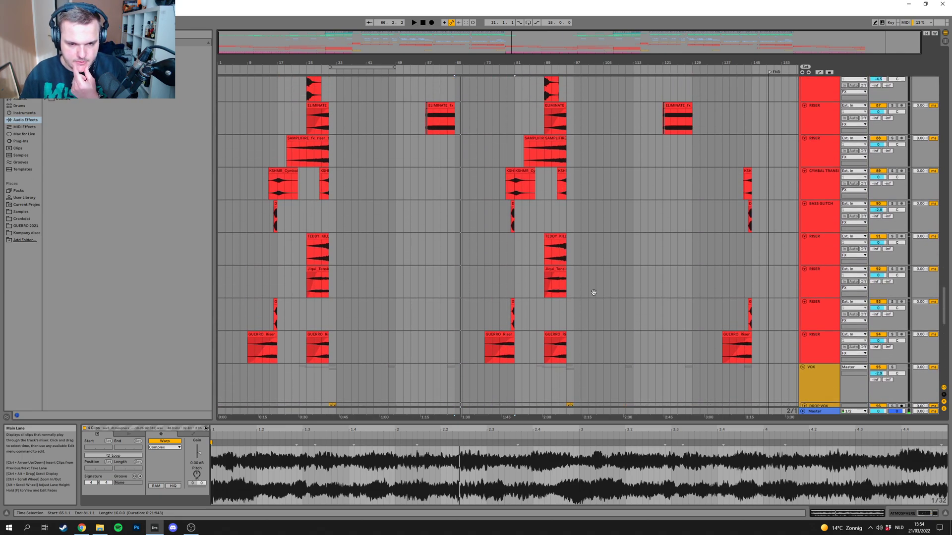
scroll(598, 343, "up", 8)
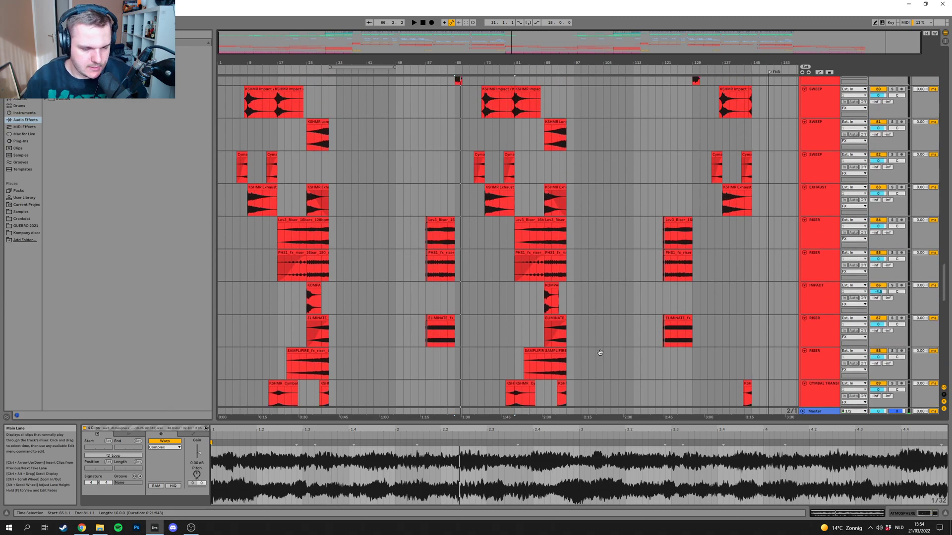
scroll(569, 283, "up", 3)
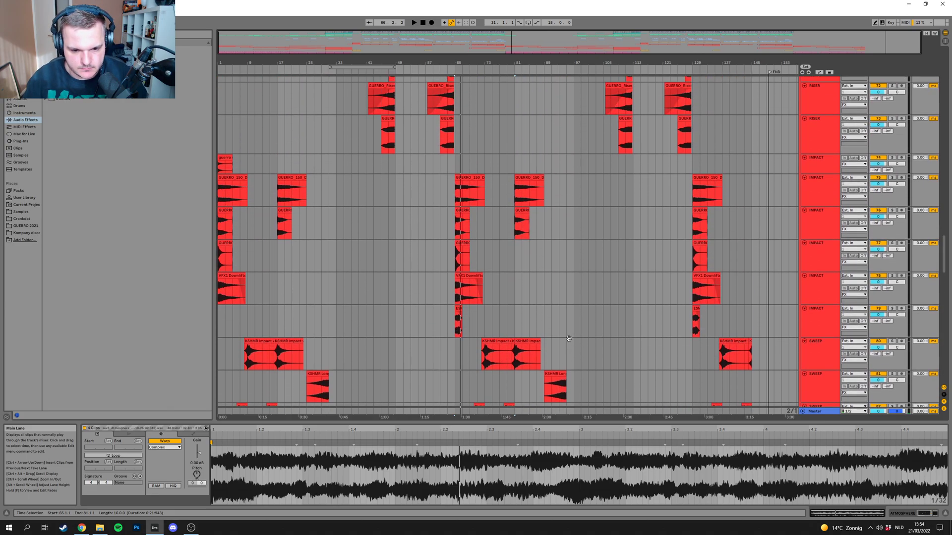
scroll(481, 298, "up", 1)
scroll(481, 298, "up", 10)
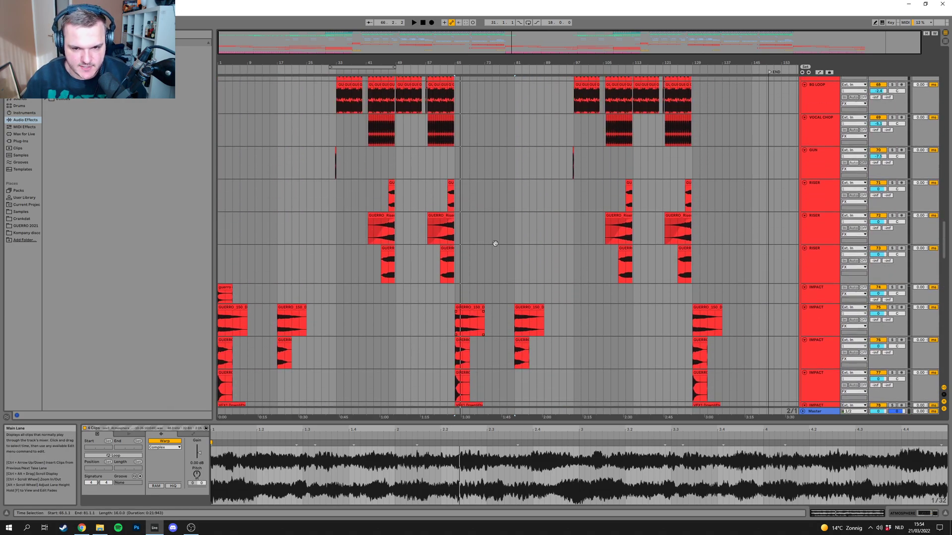
left_click(805, 182)
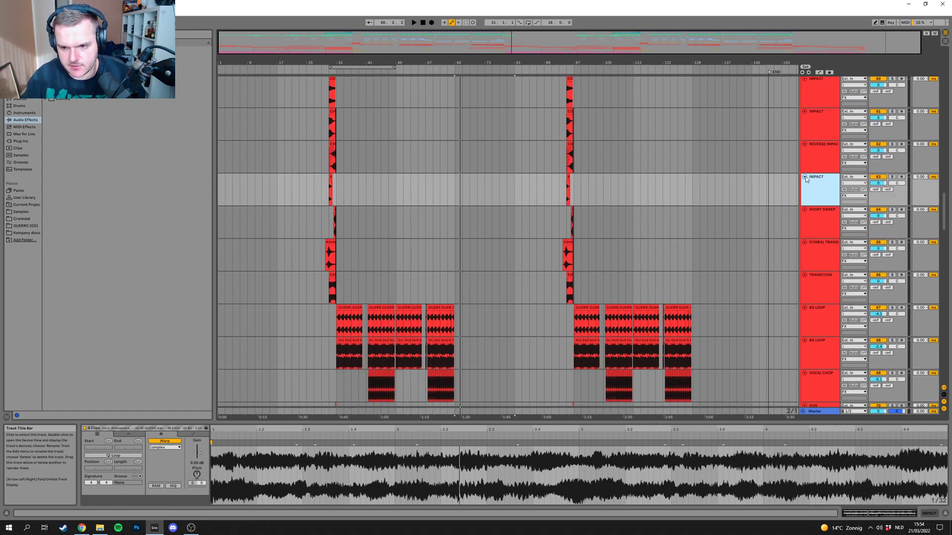
left_click(804, 177, "alt")
Step: Fold all tracks inside the Drums group
scroll(495, 238, "up", 5)
scroll(535, 308, "up", 8)
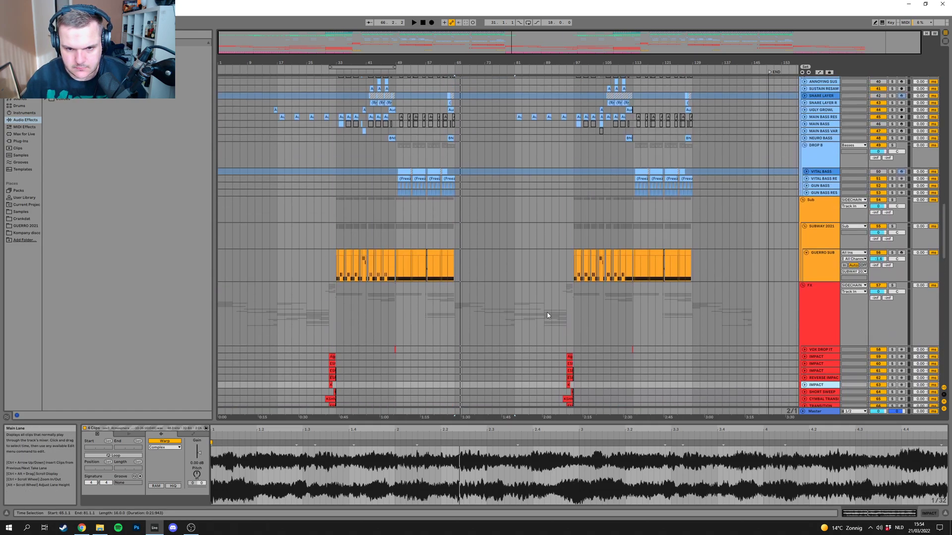
scroll(534, 144, "up", 6)
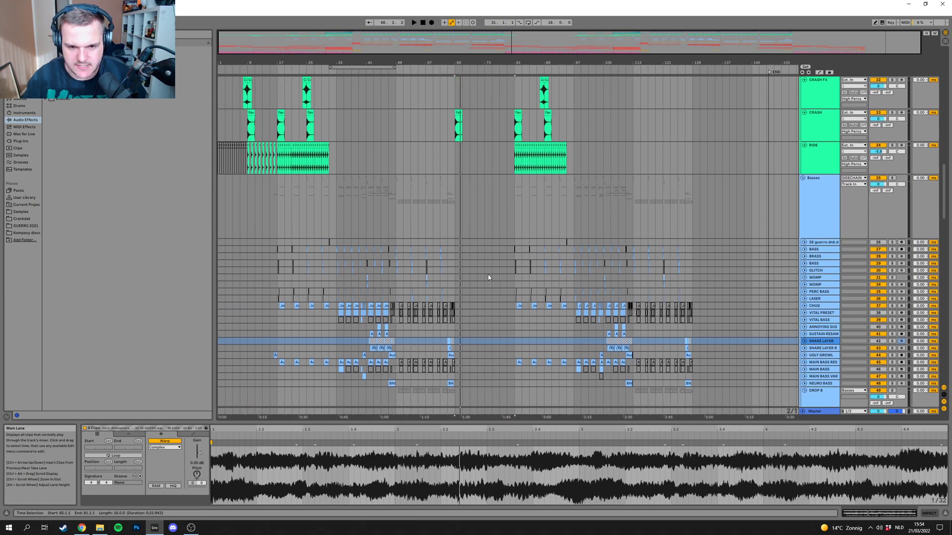
scroll(513, 297, "up", 5)
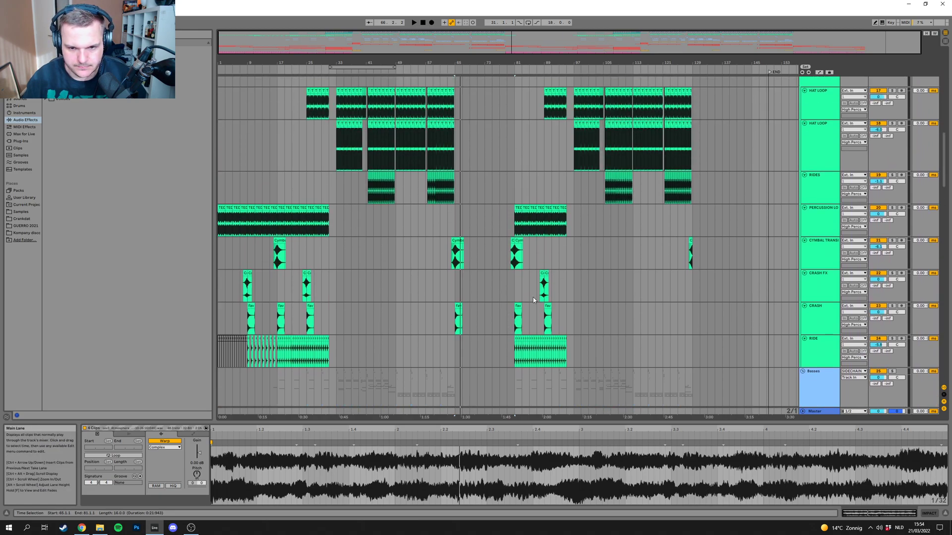
scroll(463, 357, "up", 4)
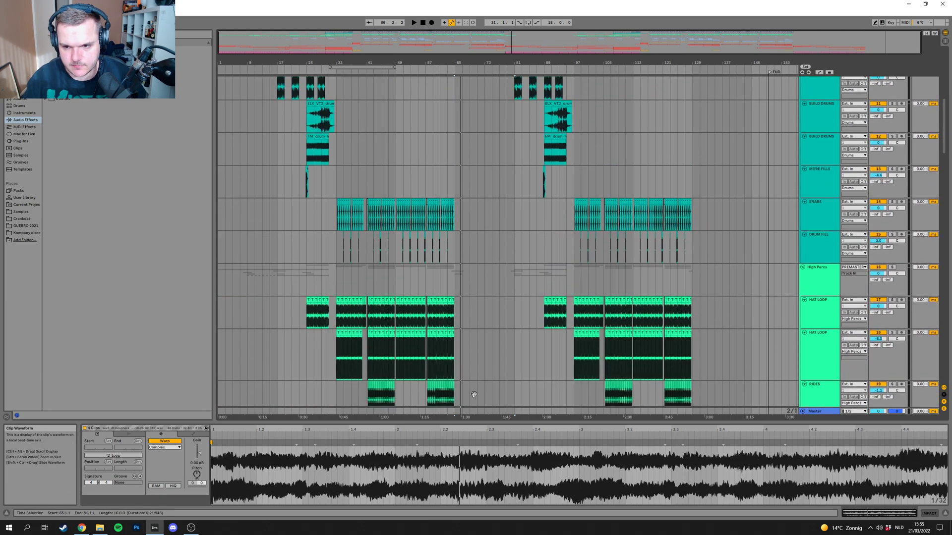
left_click(802, 145)
left_click(803, 144, "alt")
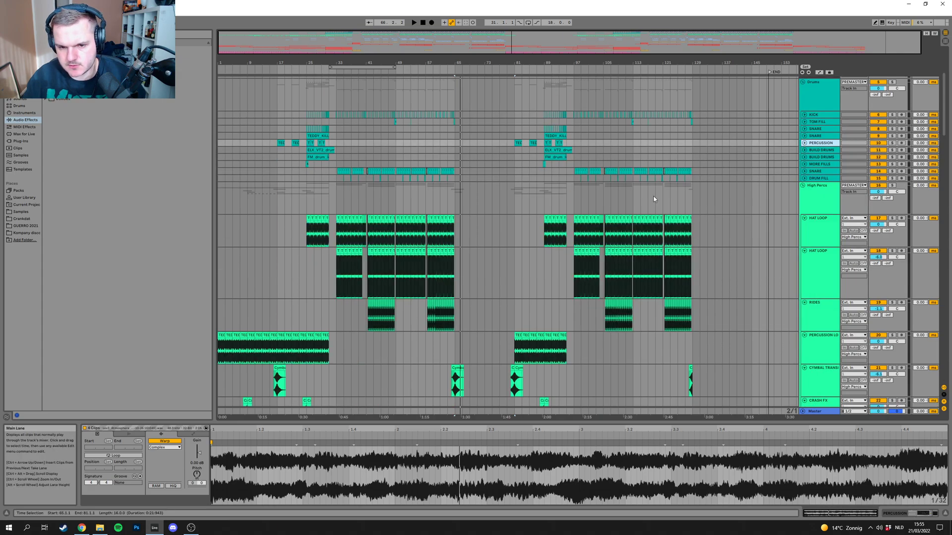
Step: Examine how the High Percs and Basses clips of the second drop are arranged from bar 97
scroll(645, 200, "up", 1)
left_click(565, 243)
scroll(581, 254, "down", 1)
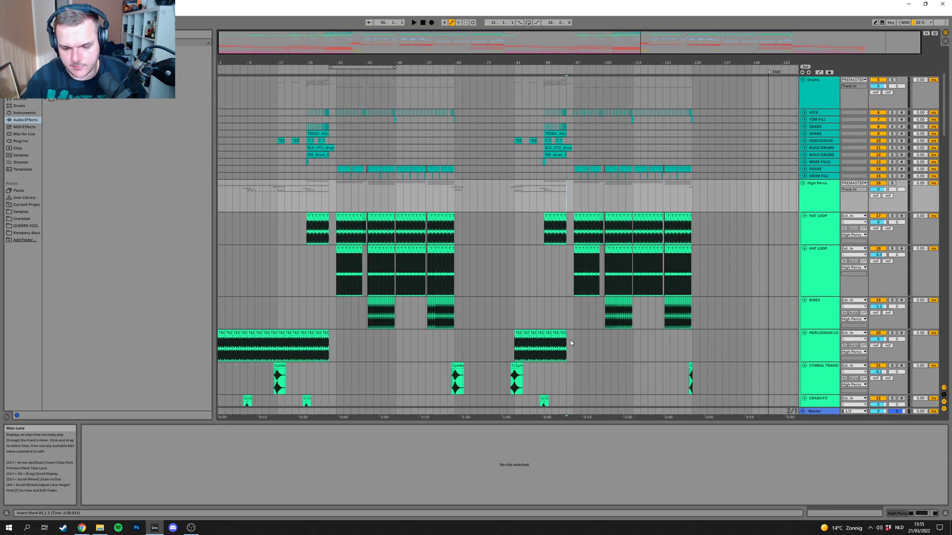
left_click(565, 345)
scroll(580, 265, "down", 8)
left_click(581, 264)
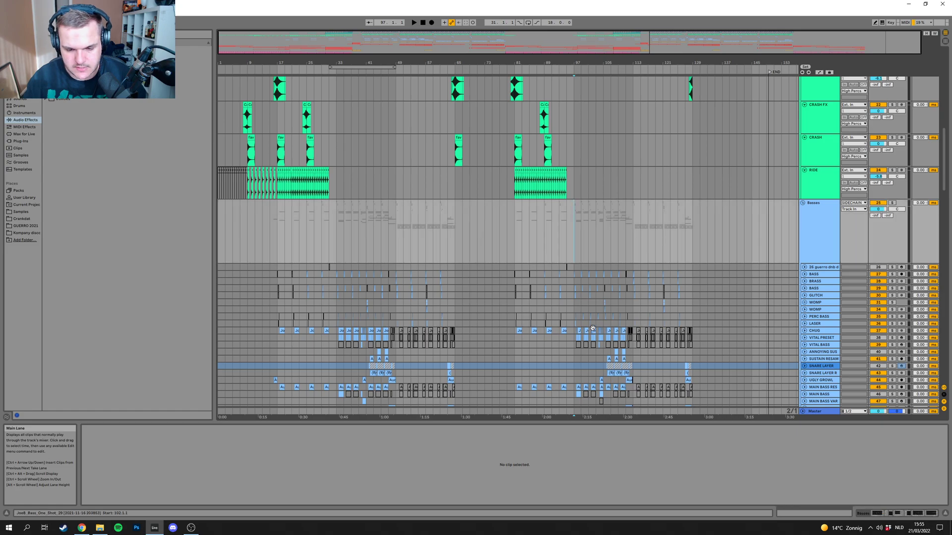
scroll(590, 248, "down", 4)
left_click_drag(488, 44, 525, 67)
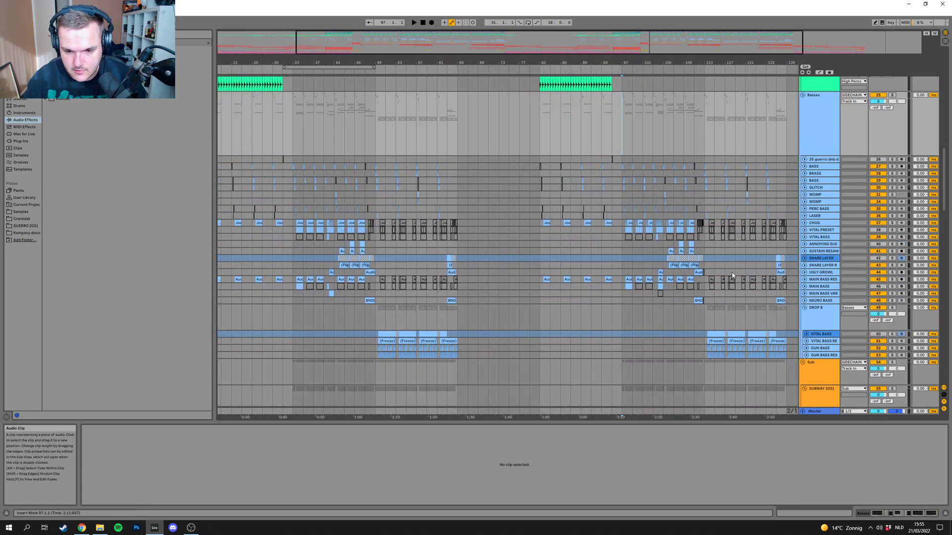
Step: Solo and unfold the main bass resample track and audition it from the second drop at bar 97
left_click(822, 280)
left_click(892, 280)
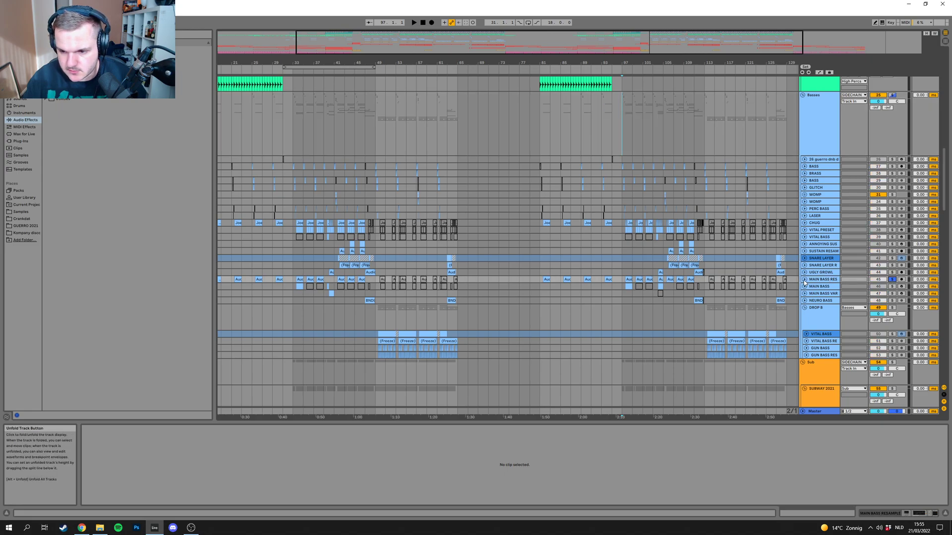
left_click(804, 280)
left_click(626, 294)
key("space")
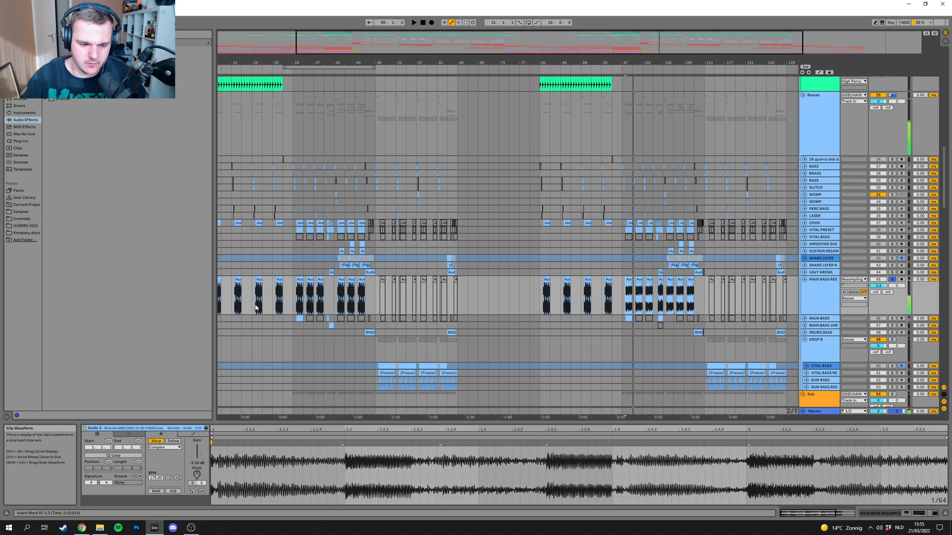
Step: Compare the soloed main bass resample in the first drop at bar 33 with the second drop at bar 97
left_click(300, 296)
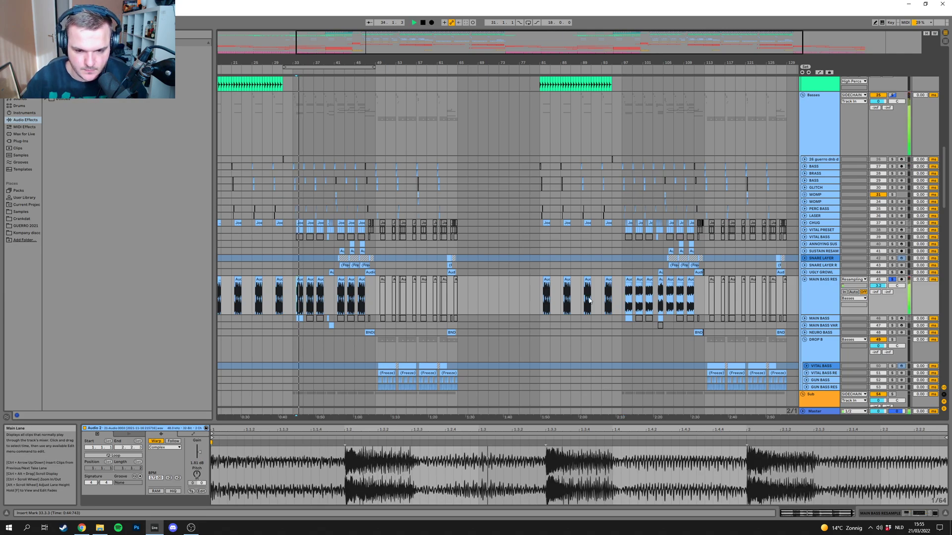
key("space")
left_click(626, 300)
key("space")
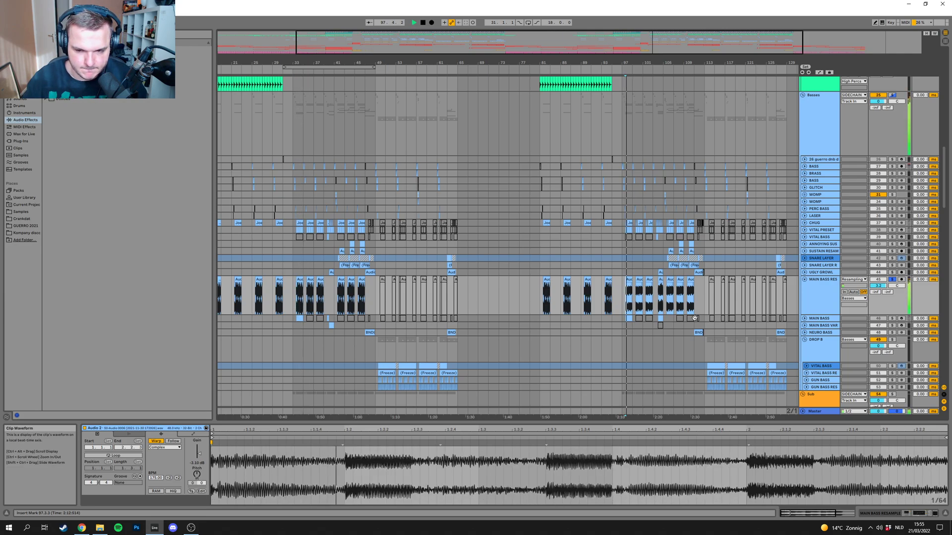
key("space")
Step: Unfold the MAIN BASS track and the MAIN BASS VAR track to examine their clips in the second drop
scroll(813, 304, "down", 1)
left_click(822, 305)
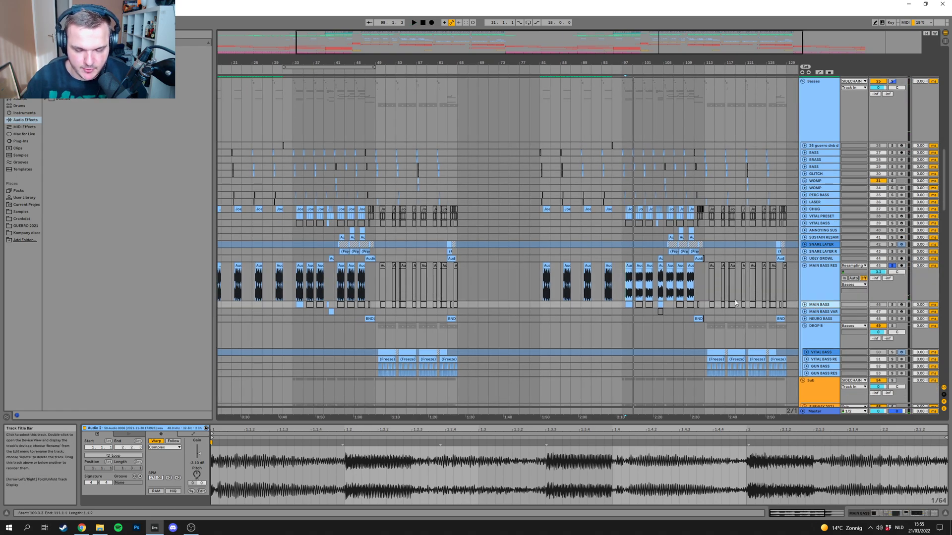
left_click(805, 304)
left_click_drag(626, 360, 629, 331)
left_click(804, 309)
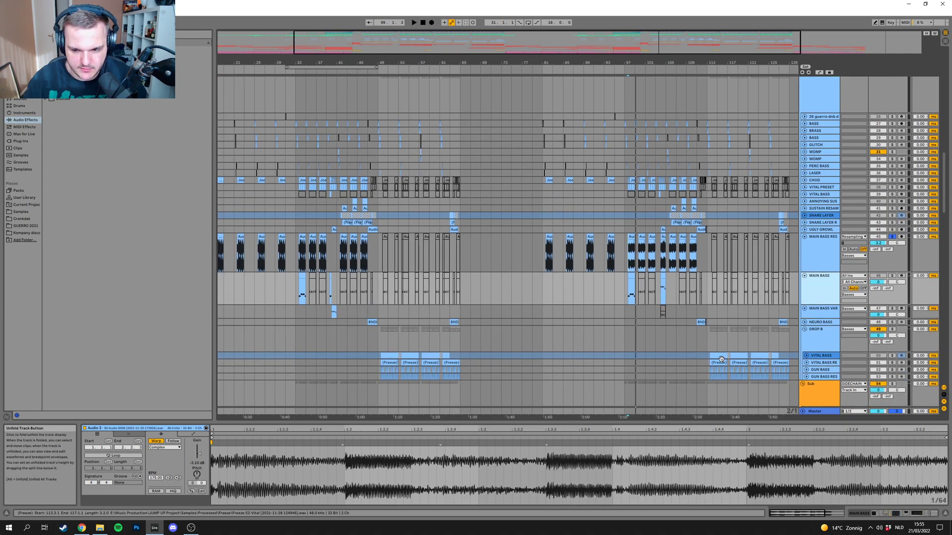
left_click_drag(721, 359, 726, 336)
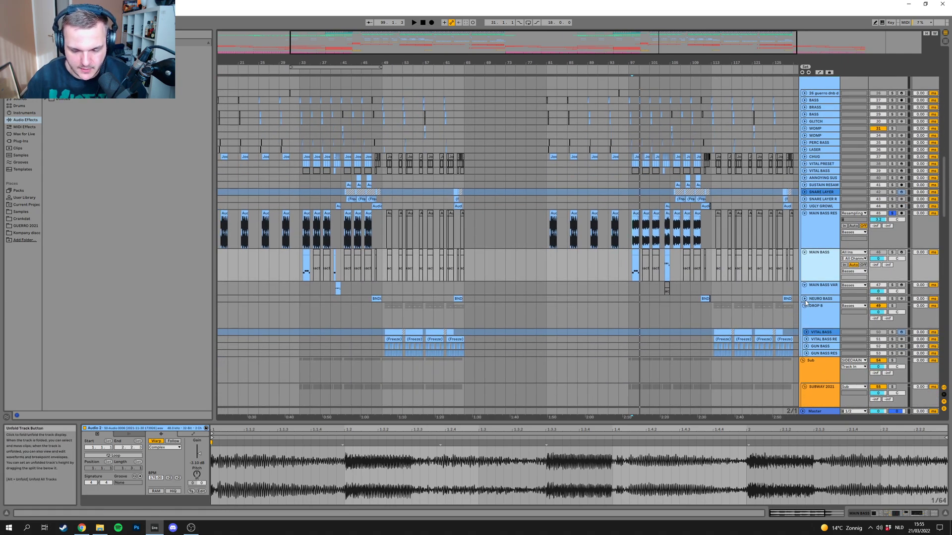
left_click_drag(686, 327, 702, 322)
left_click_drag(775, 290, 688, 303)
Step: Fold MAIN BASS, unsolo the main bass resample, and audition the full mix from bar 97 and from bar 33
left_click(804, 261)
left_click_drag(719, 263, 772, 275)
left_click(891, 234)
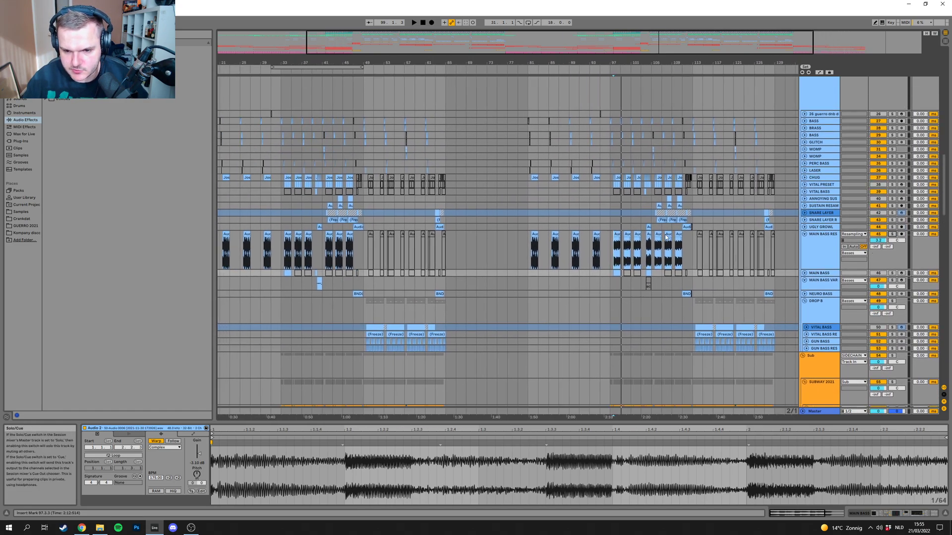
left_click(611, 219)
key("space")
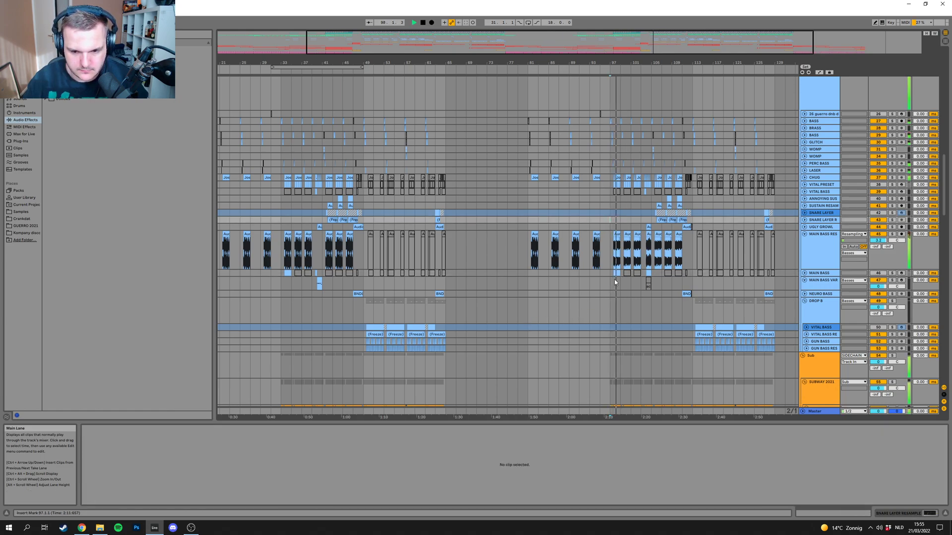
left_click(282, 222)
key("space")
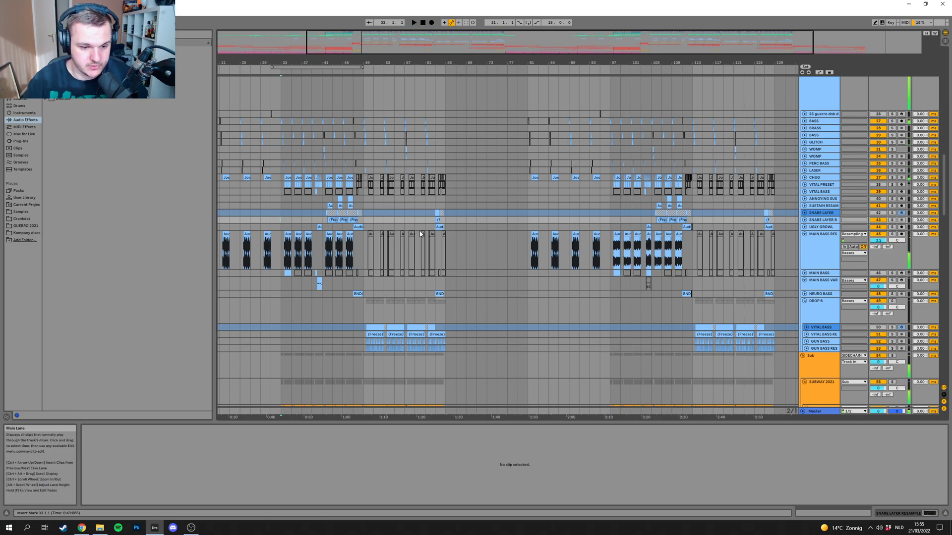
key("space")
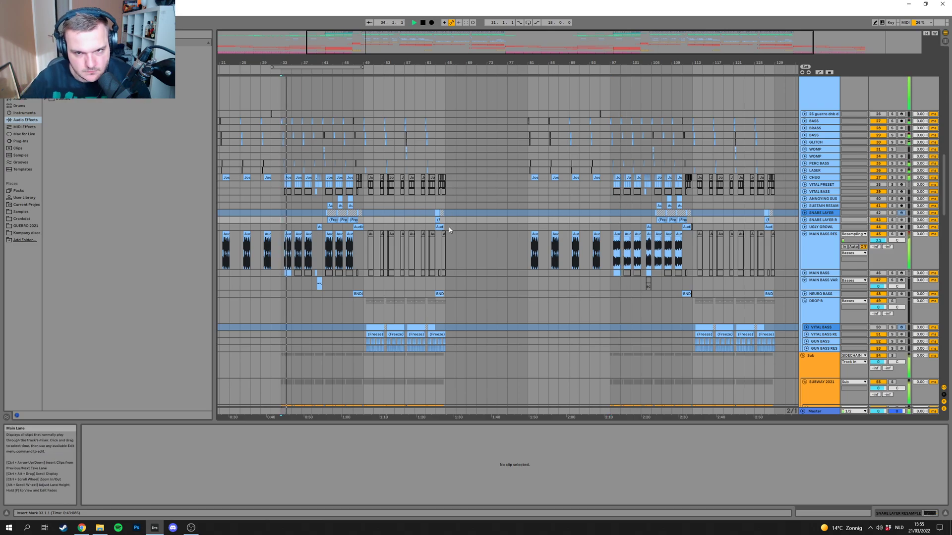
key("space")
Step: Point out the second drop's basses by selecting bars 105 to 111 on NEURO BASS and bars 112 to 131 across Drop B
left_click_drag(481, 62, 511, 74)
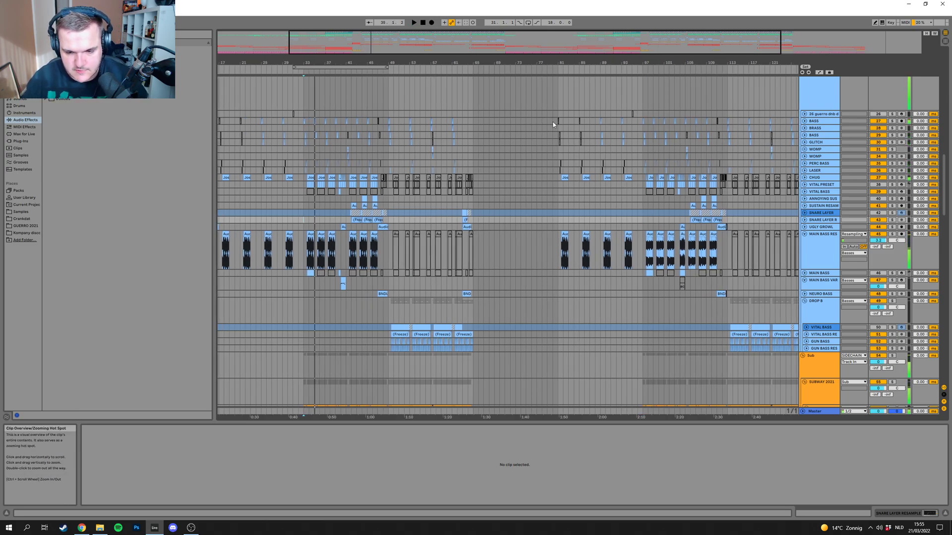
scroll(619, 268, "up", 1)
scroll(620, 268, "up", 3)
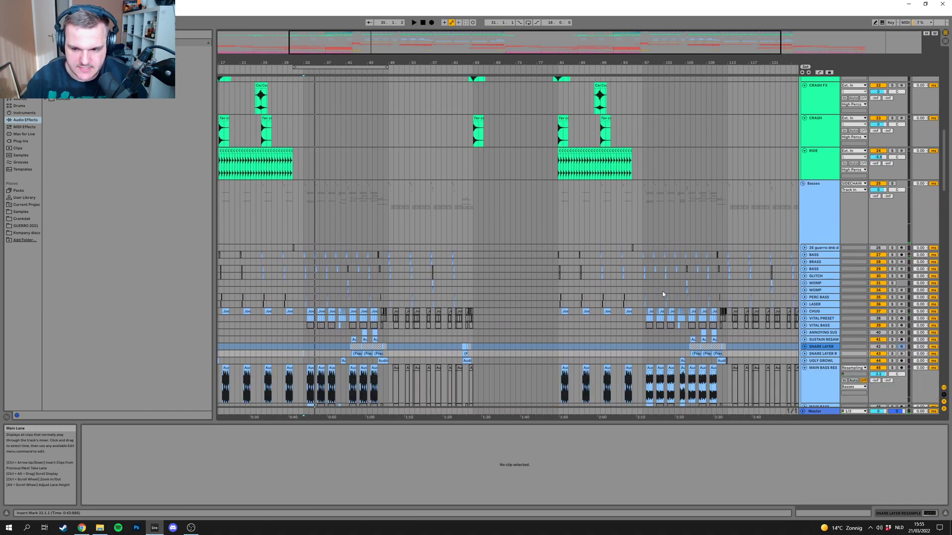
scroll(669, 324, "down", 2)
scroll(668, 324, "down", 2)
left_click_drag(685, 316, 721, 317)
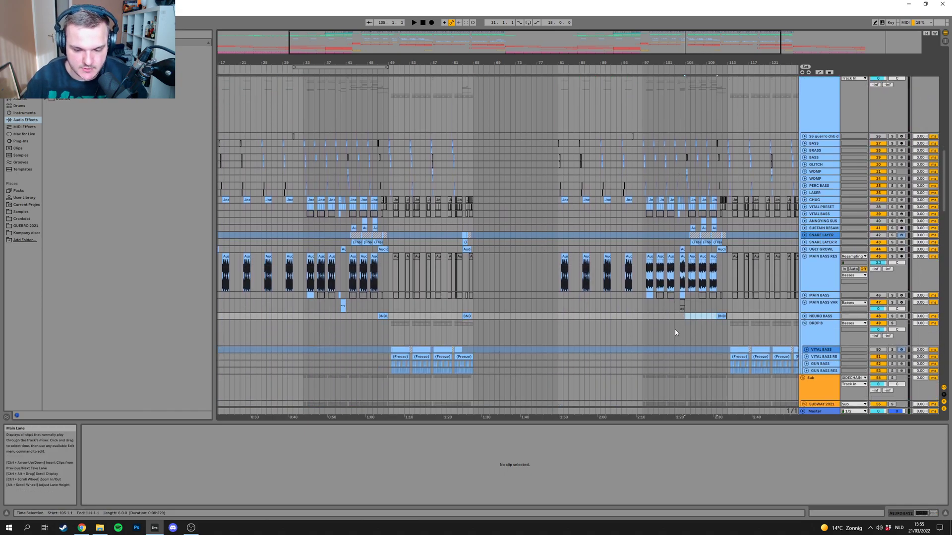
left_click_drag(591, 388, 426, 301)
left_click_drag(557, 251, 645, 261)
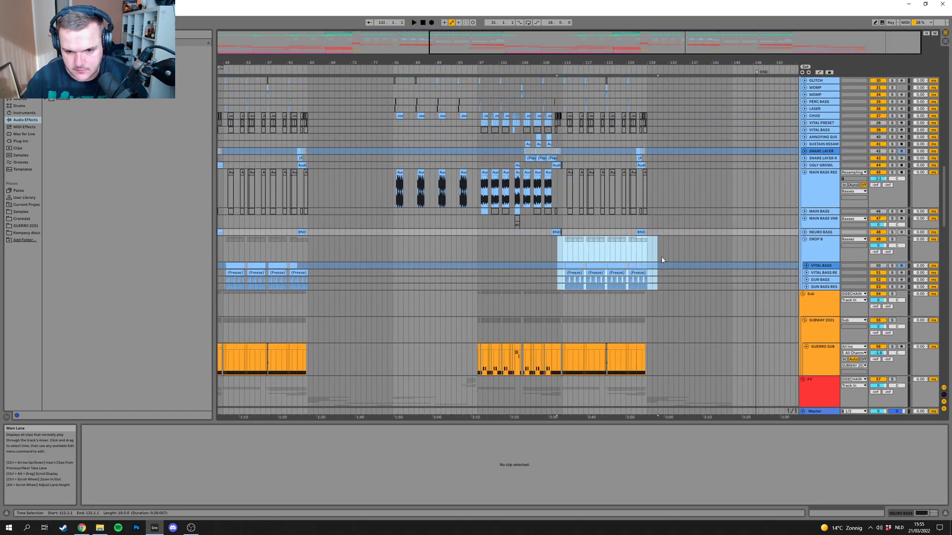
Step: Fold the SUBWAY 2021 group and examine the FX, VOX and Ambience clips around the second drop and the outro
scroll(654, 283, "down", 2)
left_click(804, 300)
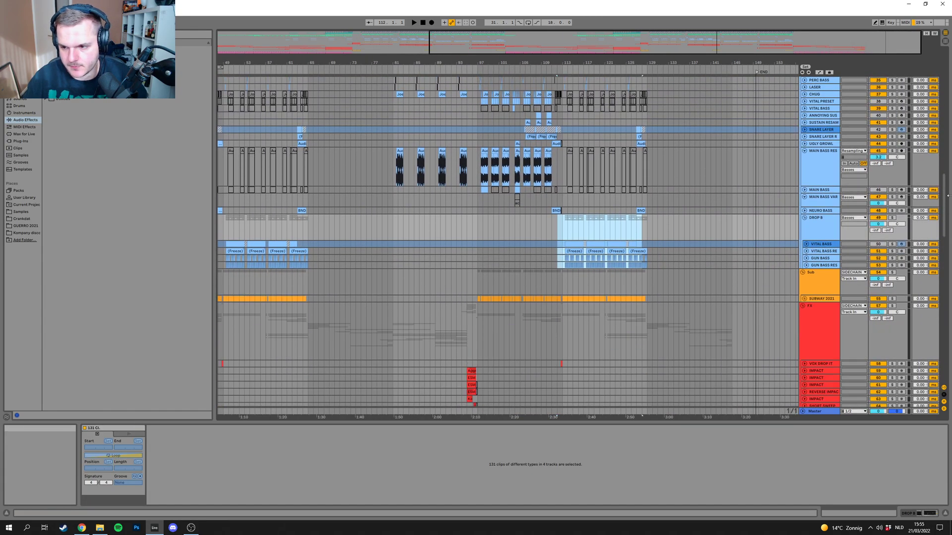
scroll(748, 332, "down", 10)
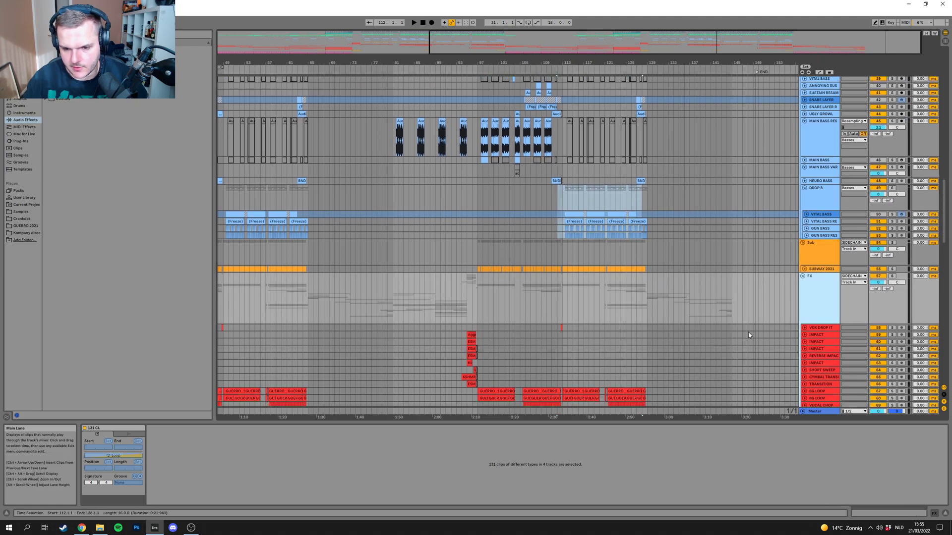
scroll(744, 338, "down", 15)
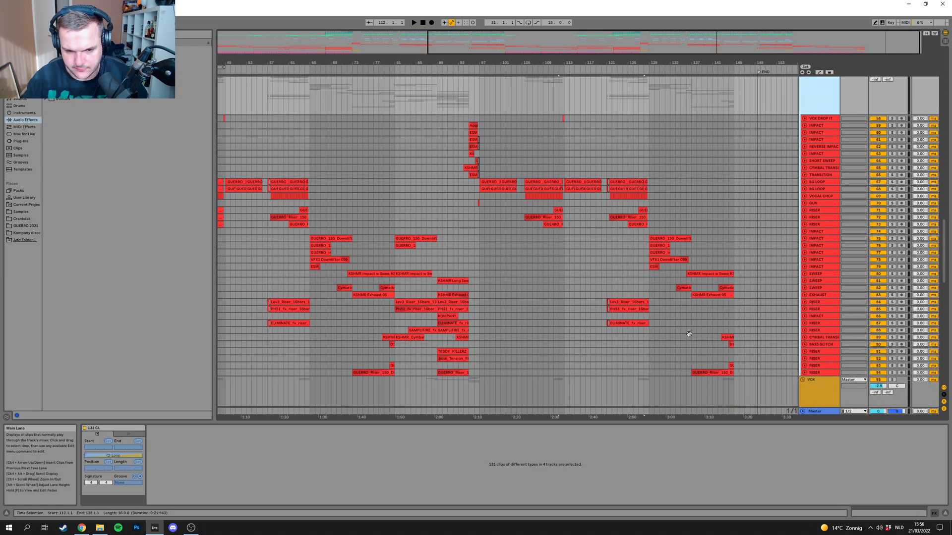
scroll(693, 264, "down", 4)
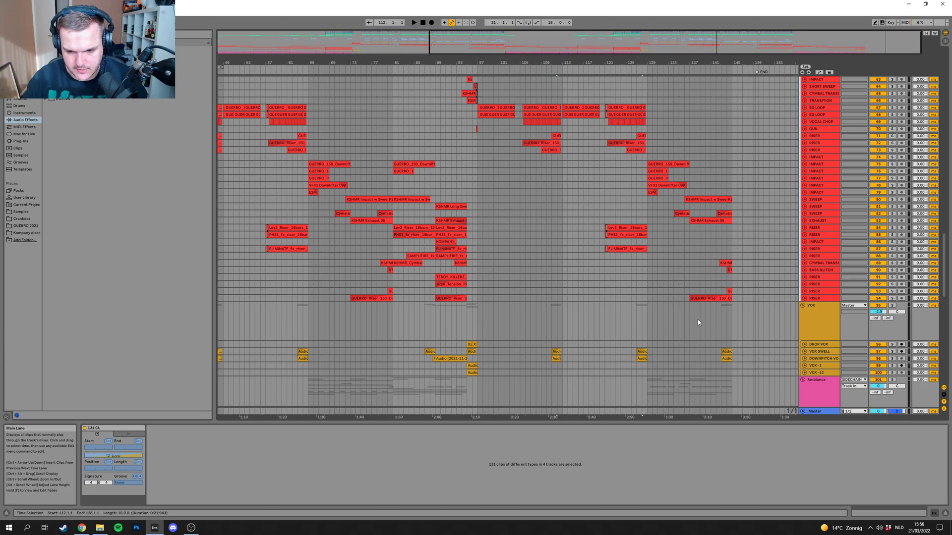
scroll(673, 356, "down", 20)
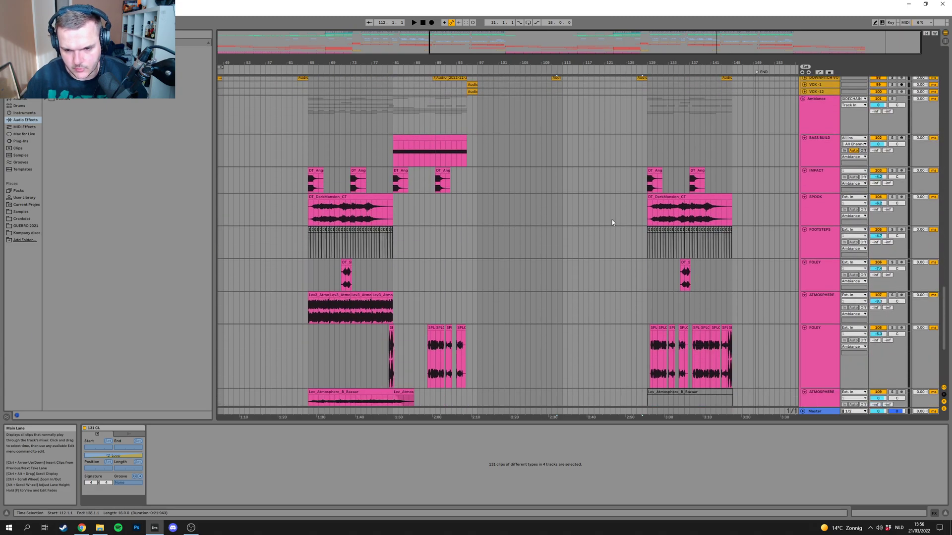
scroll(610, 350, "down", 15)
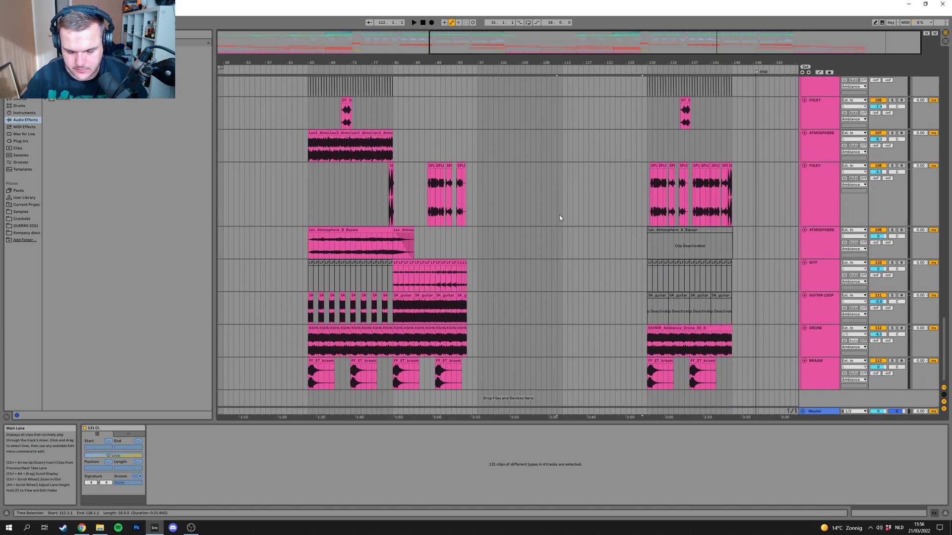
Step: Fold all track groups in the arrangement, from Drums down to Ambience
scroll(632, 249, "up", 20)
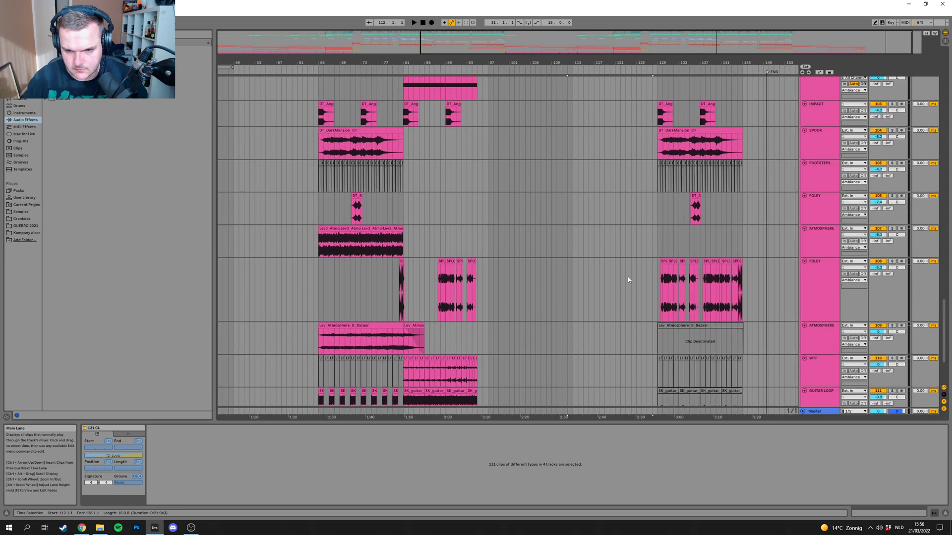
scroll(580, 371, "up", 15)
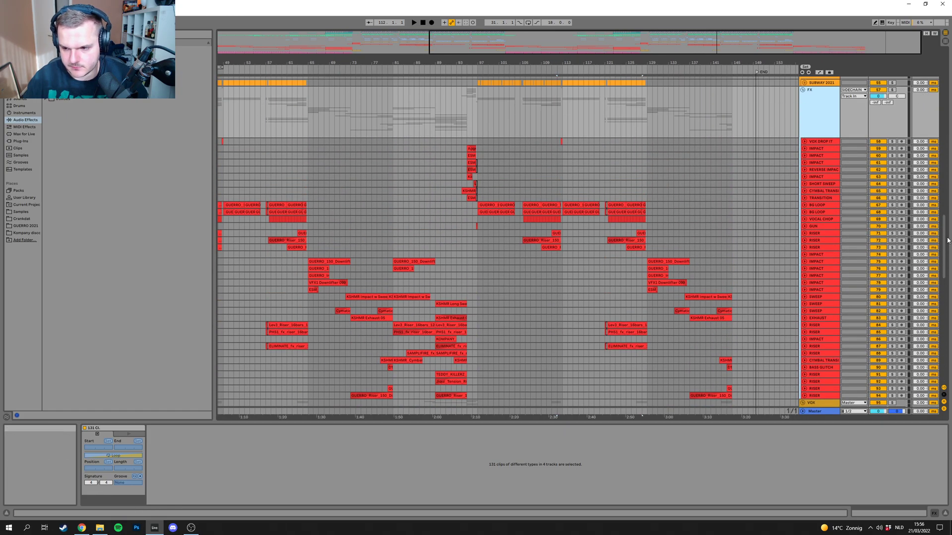
scroll(930, 198, "up", 20)
left_click(803, 113, "alt")
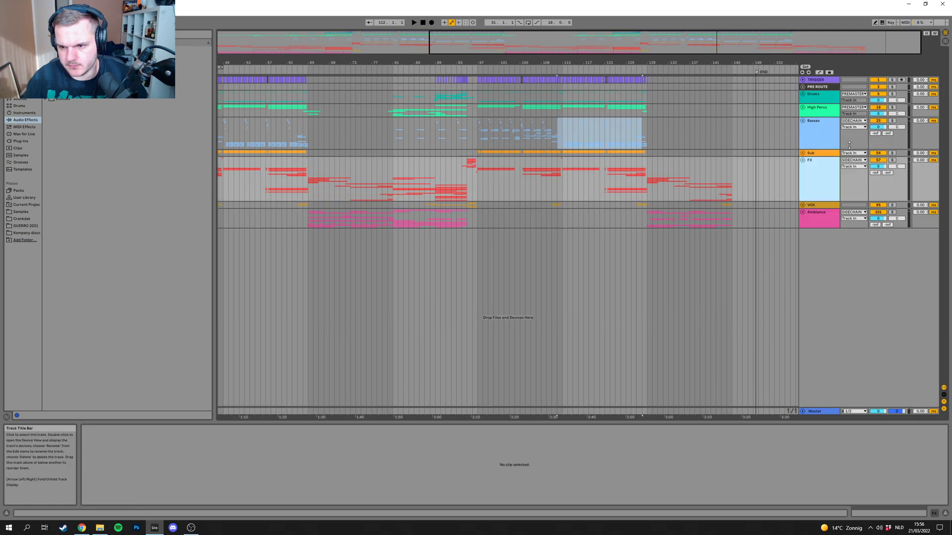
Step: Show the Ambience group's effects, solo the group, and open the Fresh Air plug-in window
left_click(811, 218)
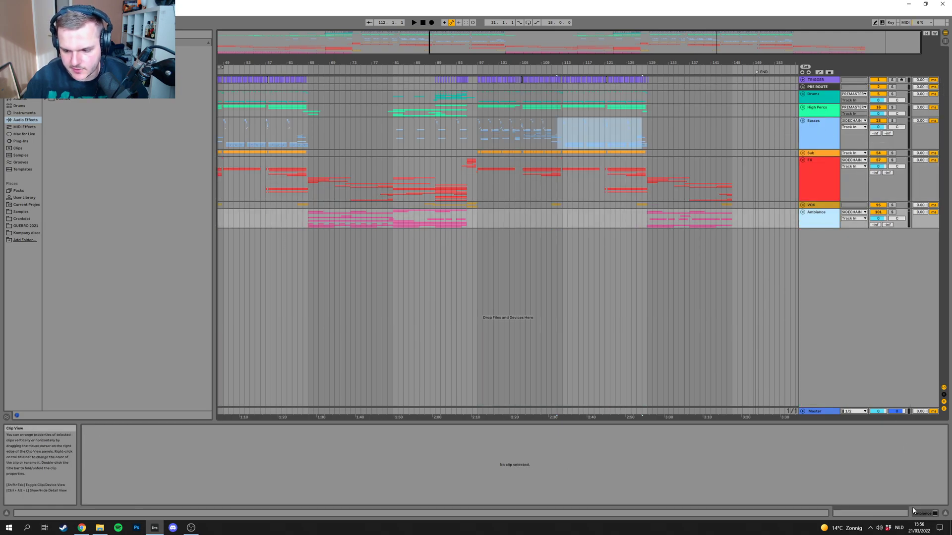
key("shift+Tab")
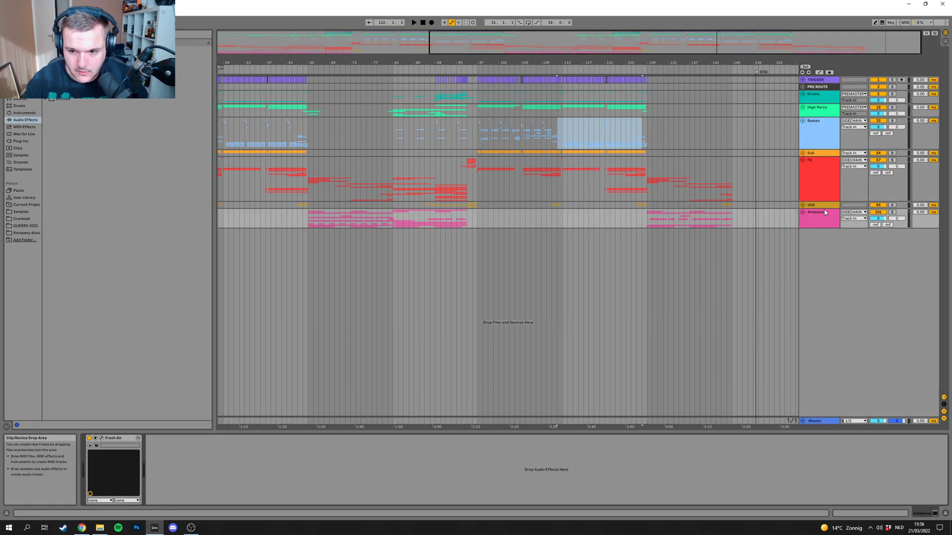
left_click(894, 214)
left_click(893, 214)
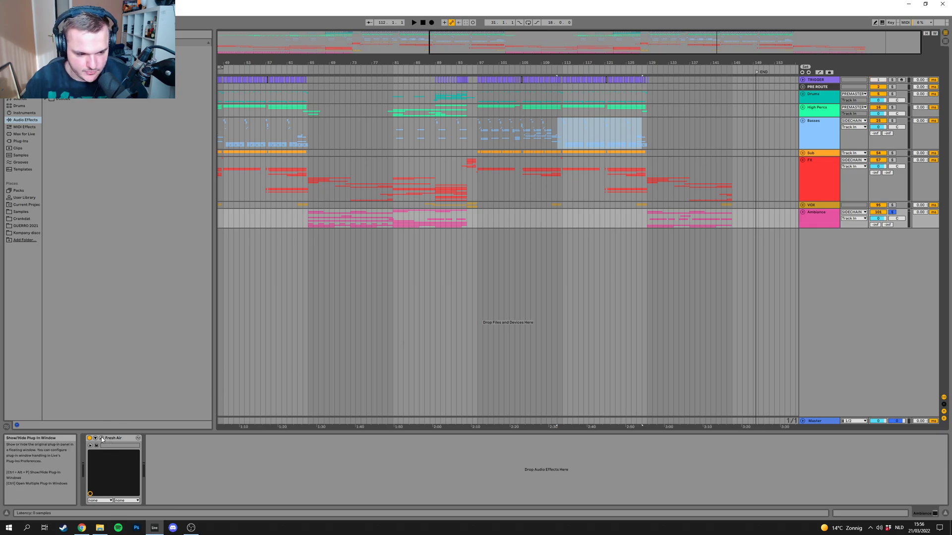
left_click(101, 438)
left_click_drag(506, 164, 654, 156)
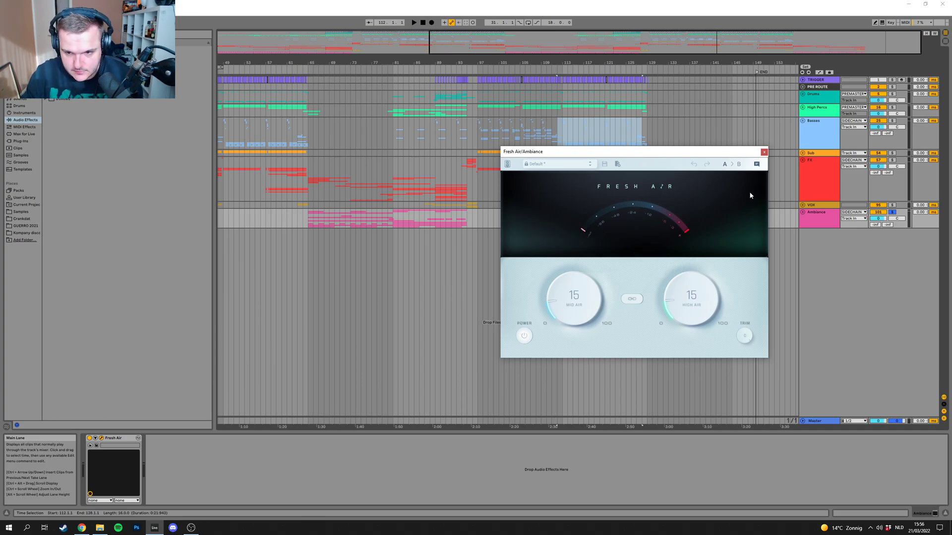
left_click_drag(726, 154, 751, 173)
Step: Play the soloed Ambience group from the start of the track with the Fresh Air window kept in view
left_click(308, 217)
left_click_drag(297, 213, 548, 196)
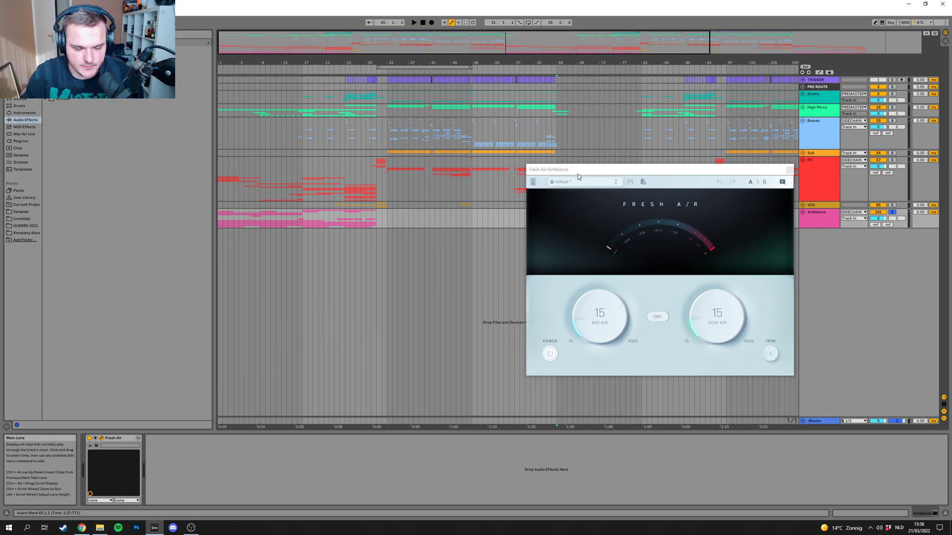
left_click_drag(566, 171, 444, 148)
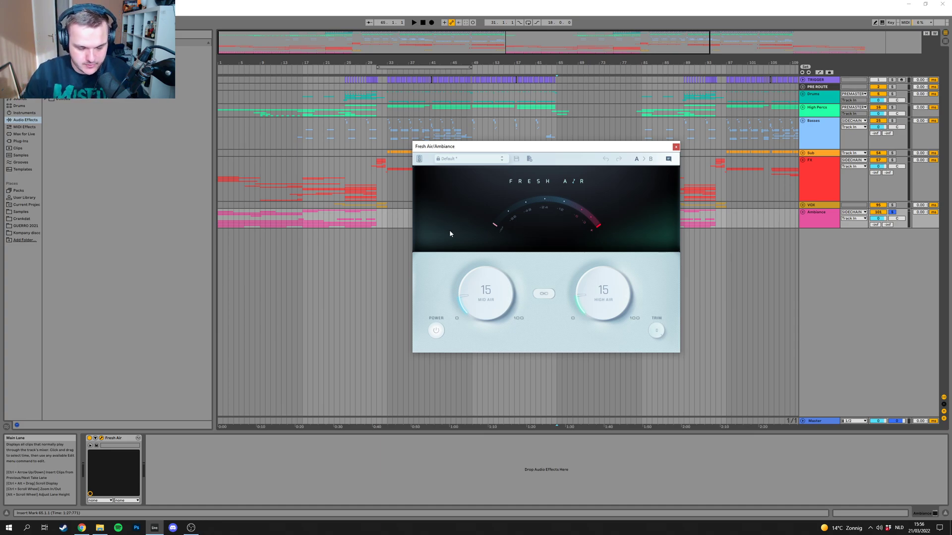
left_click_drag(280, 46, 279, 58)
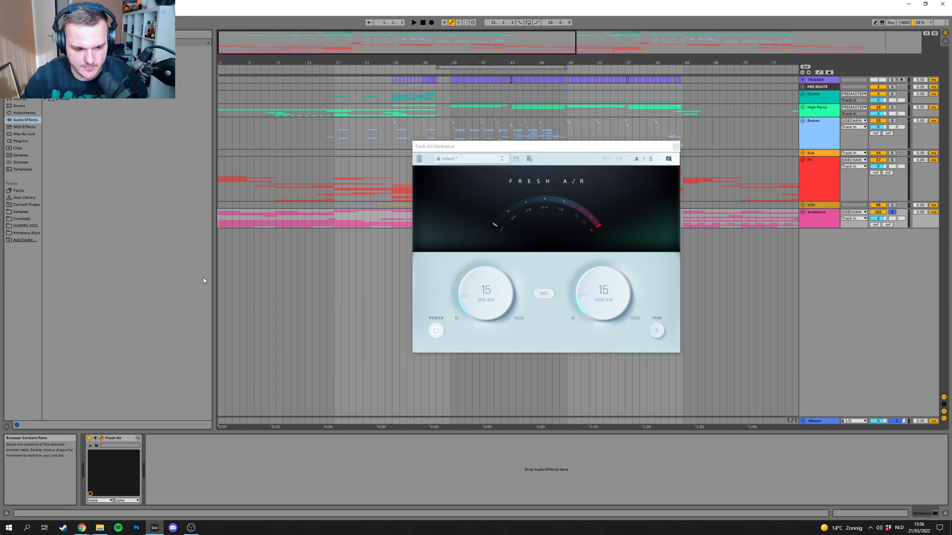
key("space")
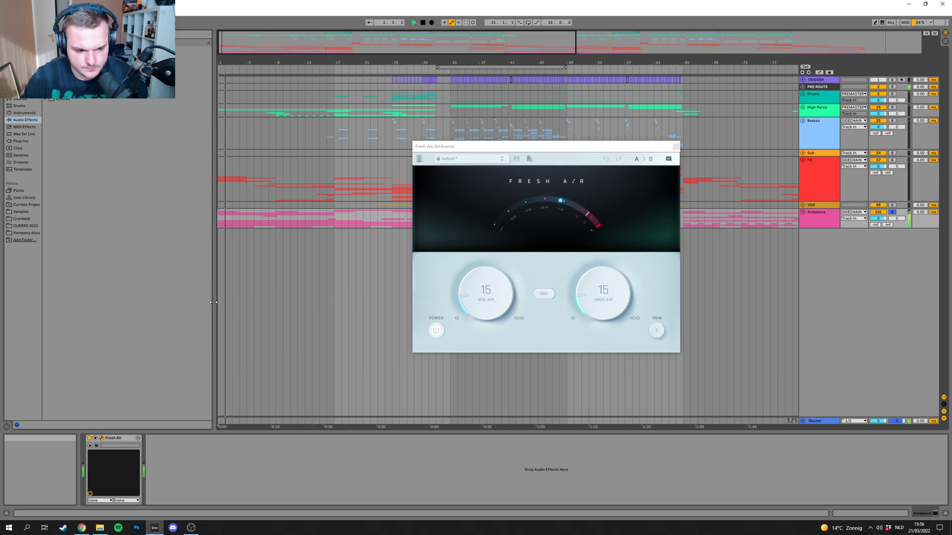
Step: Compare the Ambience group with Fresh Air bypassed and active, stop playback, and close the plug-in window
left_click(90, 438)
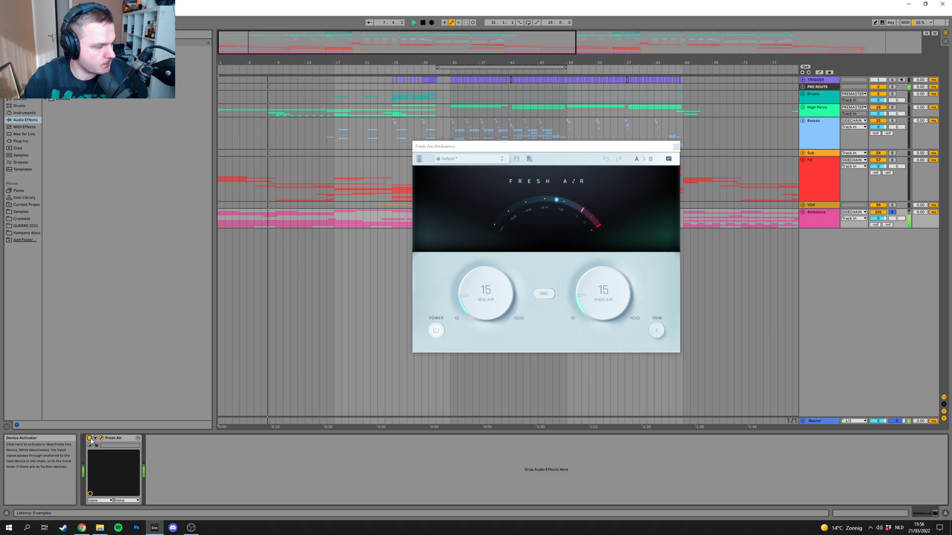
left_click(90, 438)
left_click(90, 438)
key("space")
left_click(676, 147)
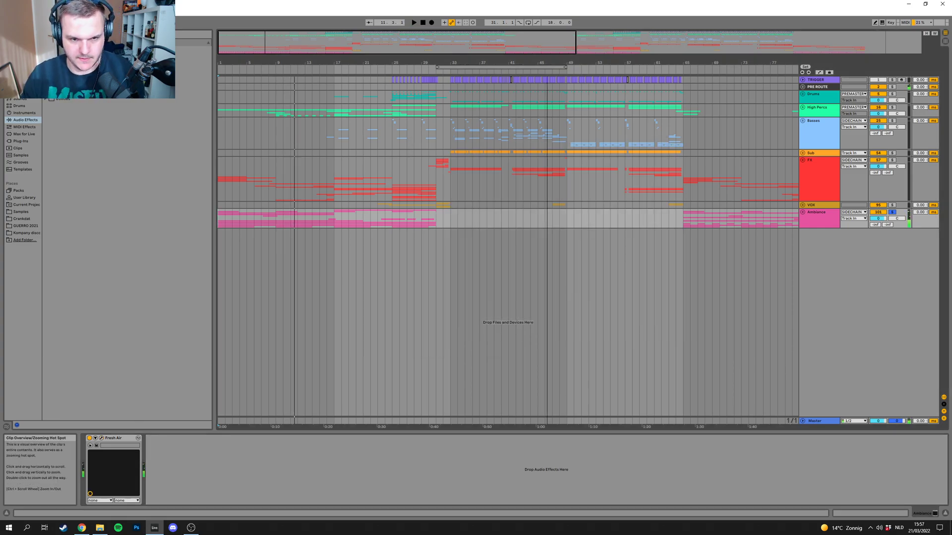
Step: Unfold the Ambience group to examine its intro clips, from BASS BUILD to ATMOSPHERE, and fold it again
left_click_drag(369, 38, 368, 44)
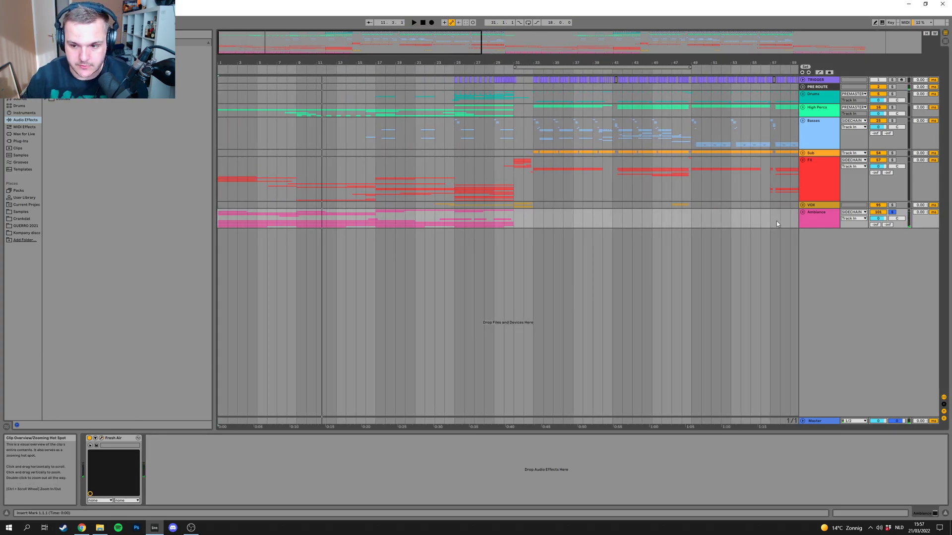
left_click(802, 212)
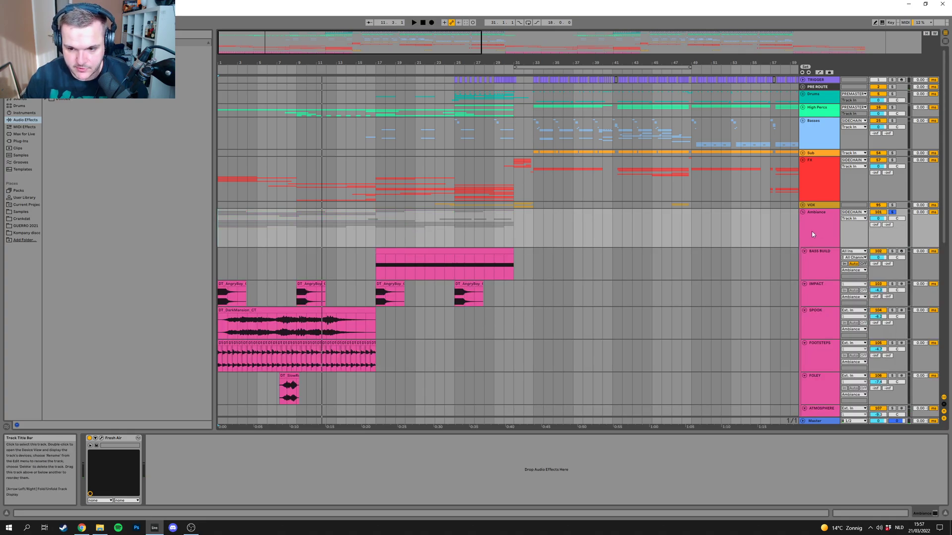
left_click_drag(397, 43, 420, 41)
left_click(802, 213)
Step: Show the Basses group's effects and examine the chain from Utility through soothe2 to the last EQ Eight
left_click(412, 129)
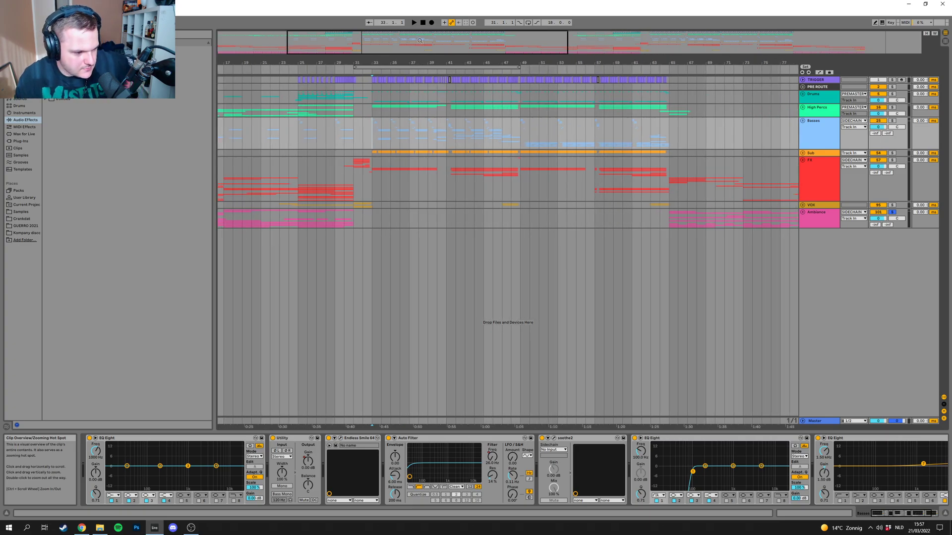
left_click_drag(420, 41, 394, 39)
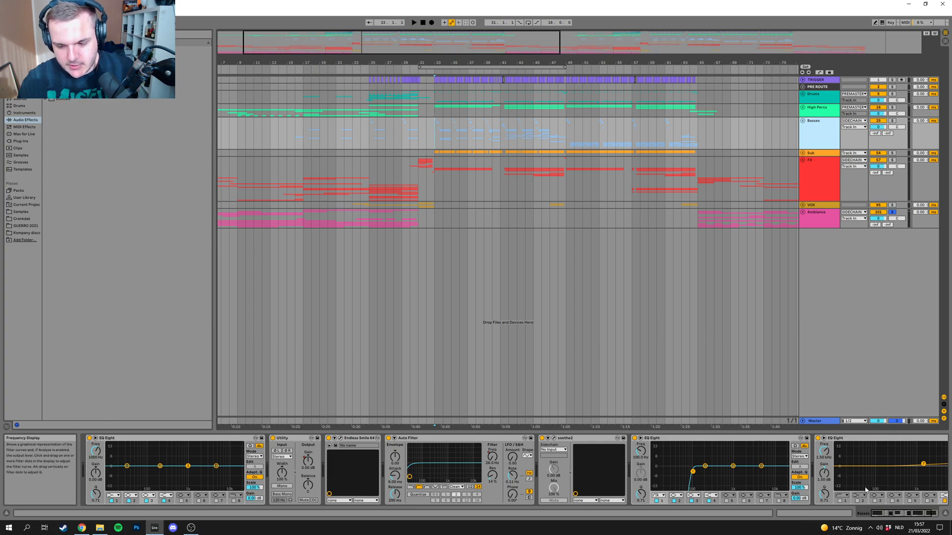
left_click(901, 517)
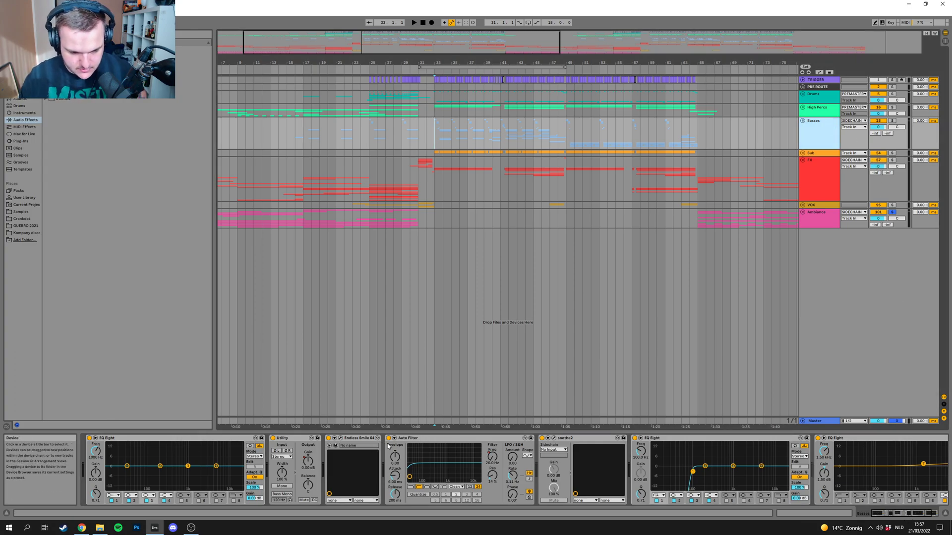
left_click(307, 460)
key("a")
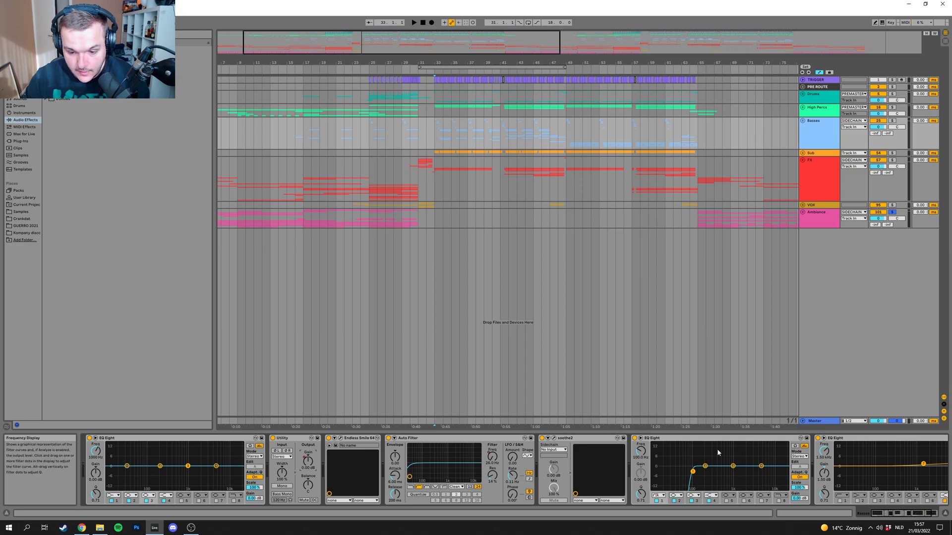
scroll(606, 489, "right", 3)
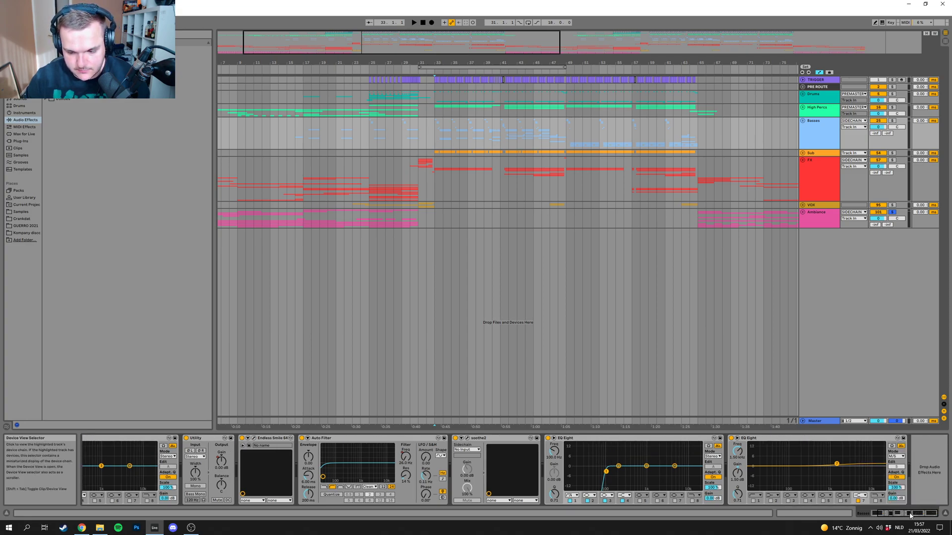
left_click(845, 441)
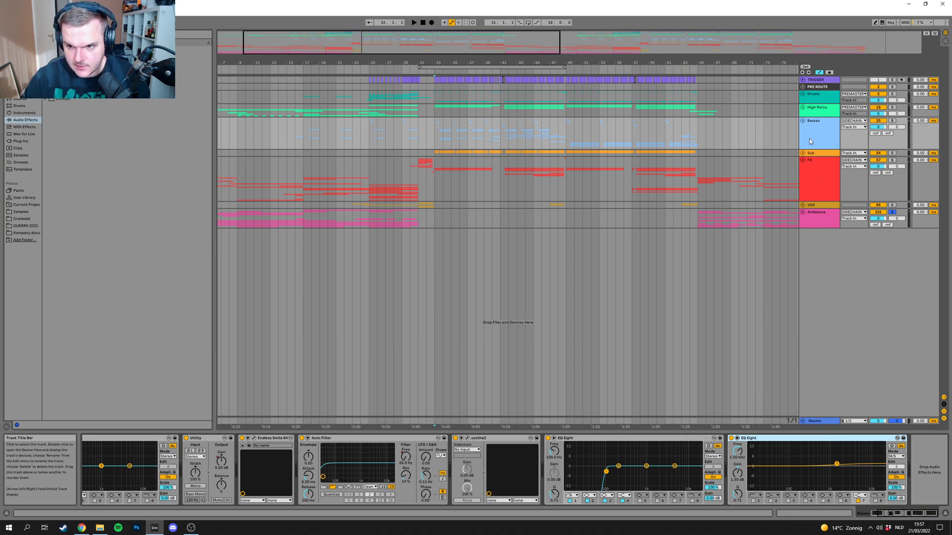
Step: Look at the Sub, Ambience and Drums group effects, and open the Master chain with its Ozone 9 Dynamics window
left_click(811, 153)
left_click(819, 222)
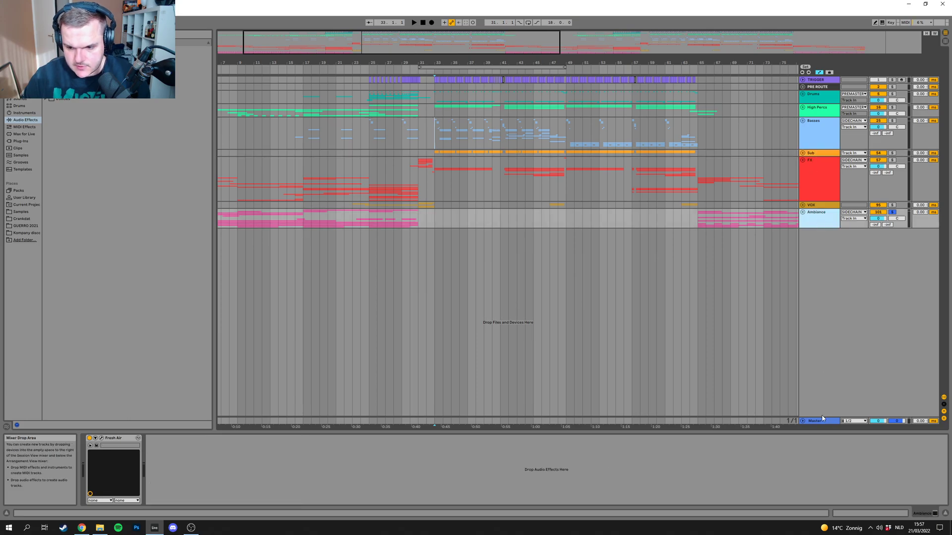
left_click(823, 88)
left_click(819, 99)
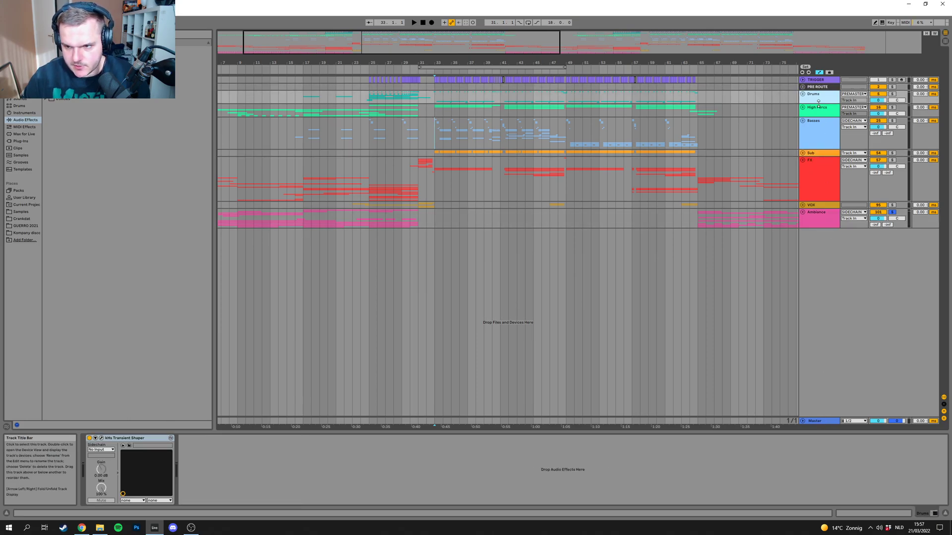
left_click(824, 422)
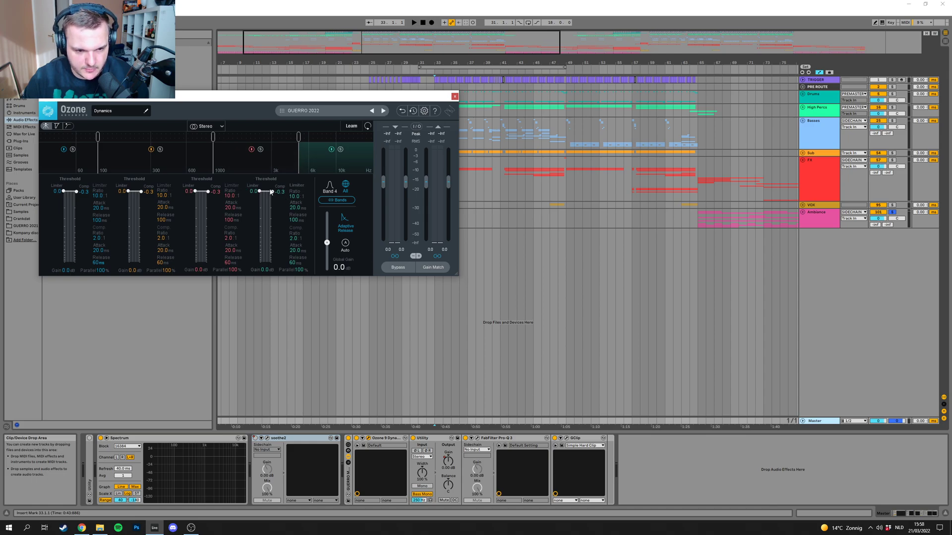
Step: Try a lower Bass Mono frequency in the Master's Utility and set it back to 250 Hz
left_click(432, 439)
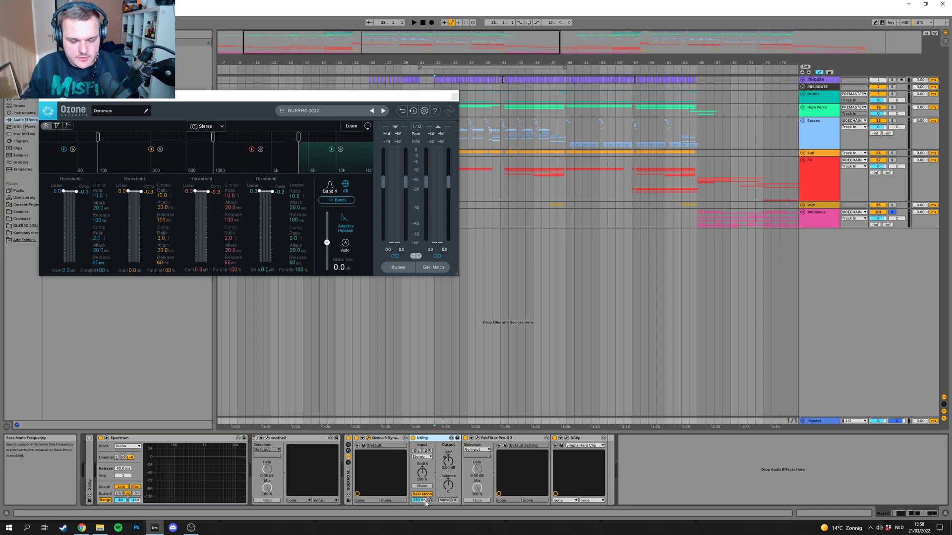
left_click_drag(419, 499, 419, 516)
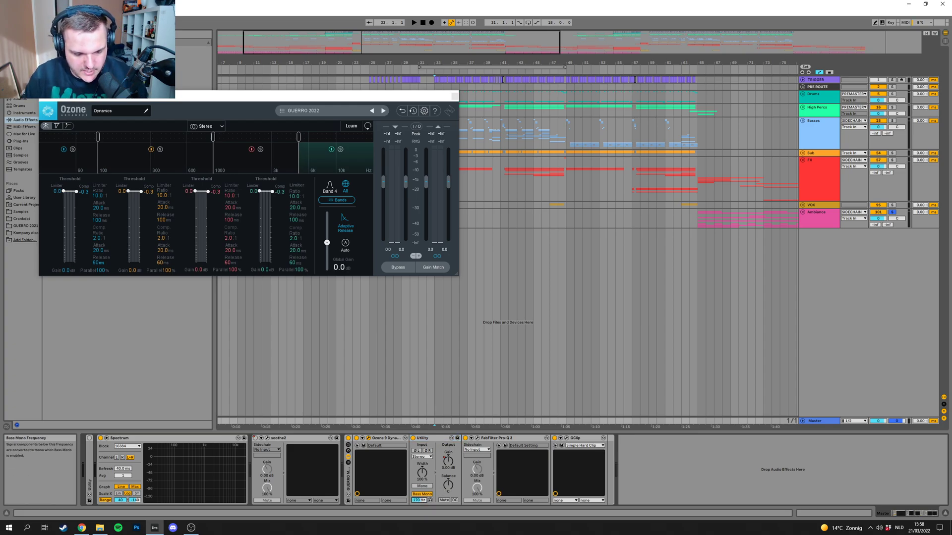
type("25")
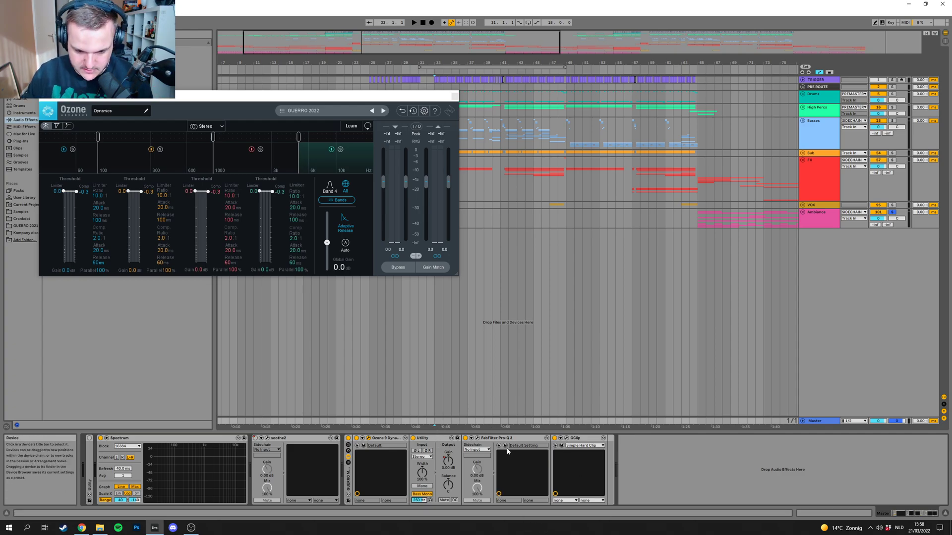
left_click(437, 443)
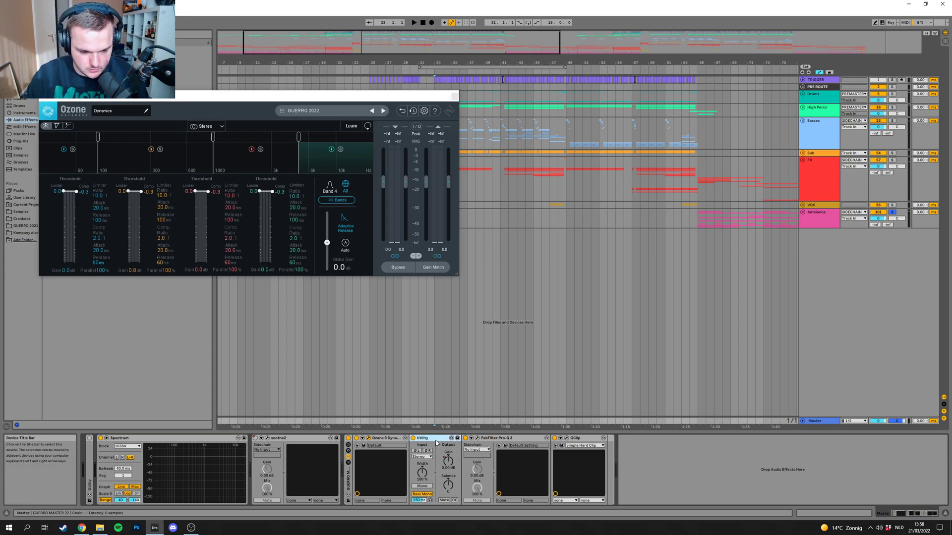
Step: Close the Ozone window and examine the EQ curve in the Master's FabFilter Pro-Q 3
left_click(454, 95)
scroll(477, 428, "up", 2)
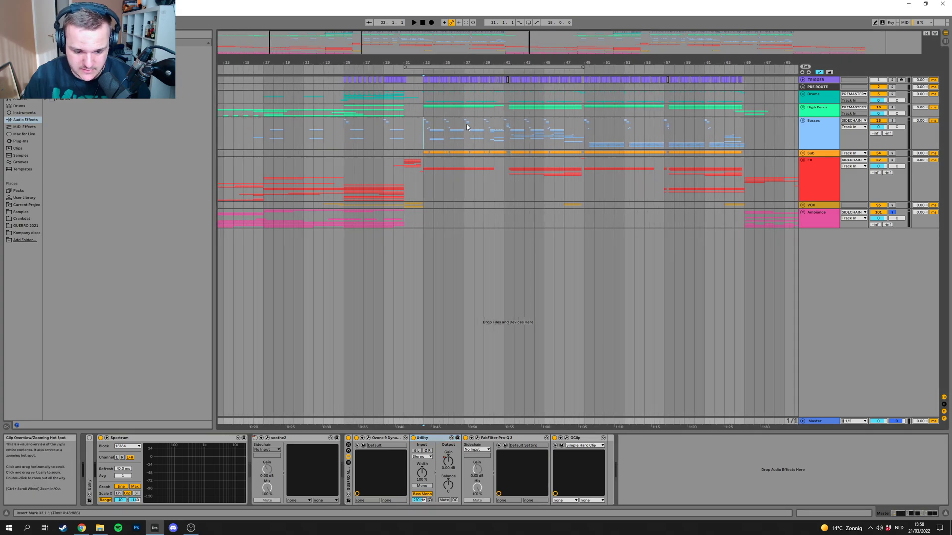
left_click(477, 438)
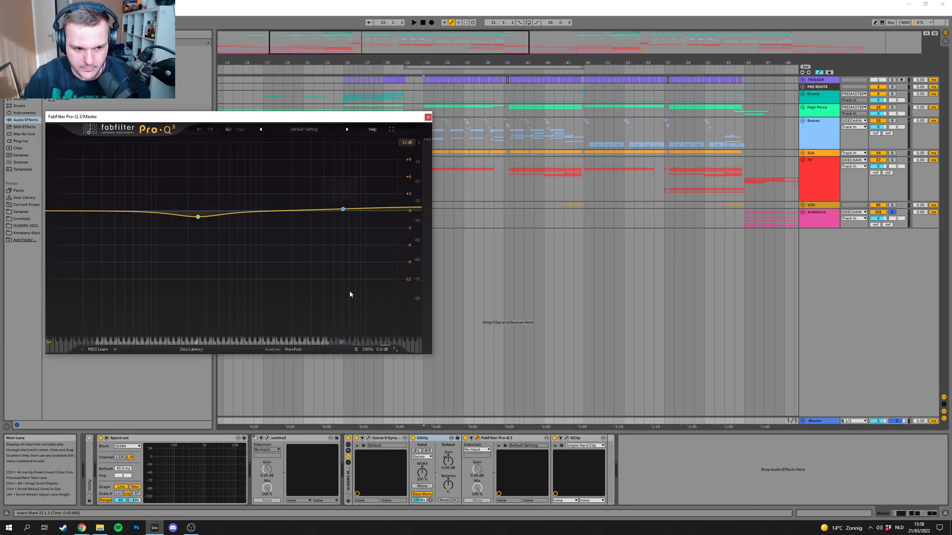
mouse_move(202, 222)
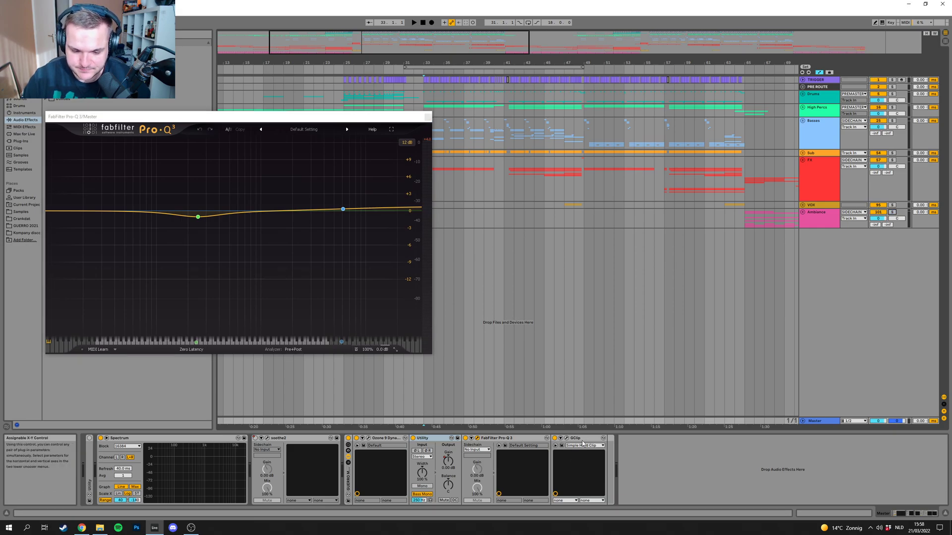
Step: Examine the Master's GClip gain, clip and softness settings, and close the Pro-Q 3 and GClip windows
left_click(567, 439)
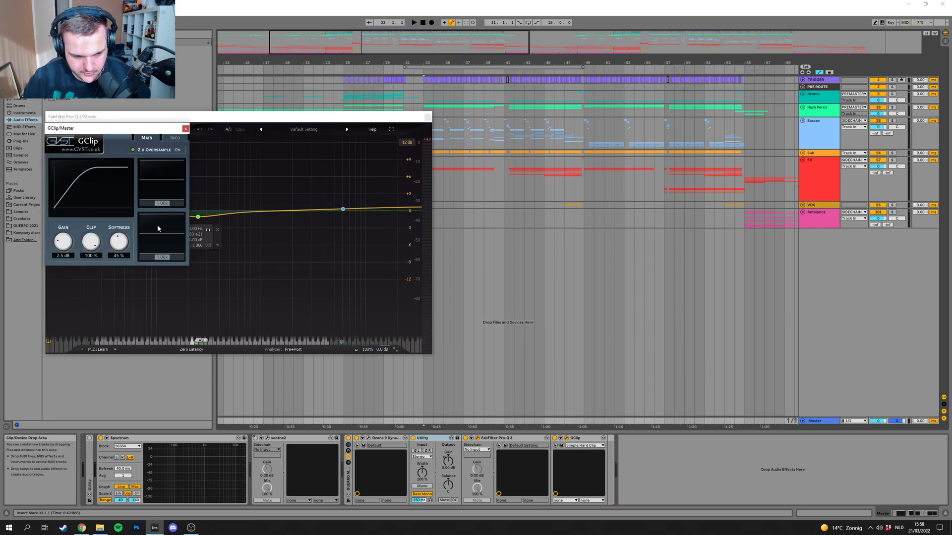
left_click_drag(134, 129, 568, 200)
left_click(428, 117)
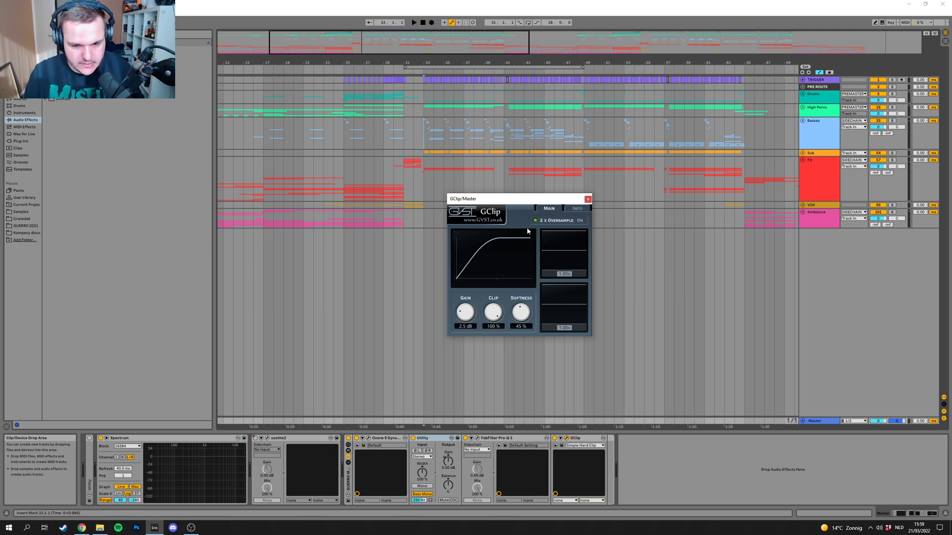
left_click(588, 200)
Step: Place the insert marker at bar 34 on the FX group and display the whole arrangement up to the end marker
left_click(434, 183)
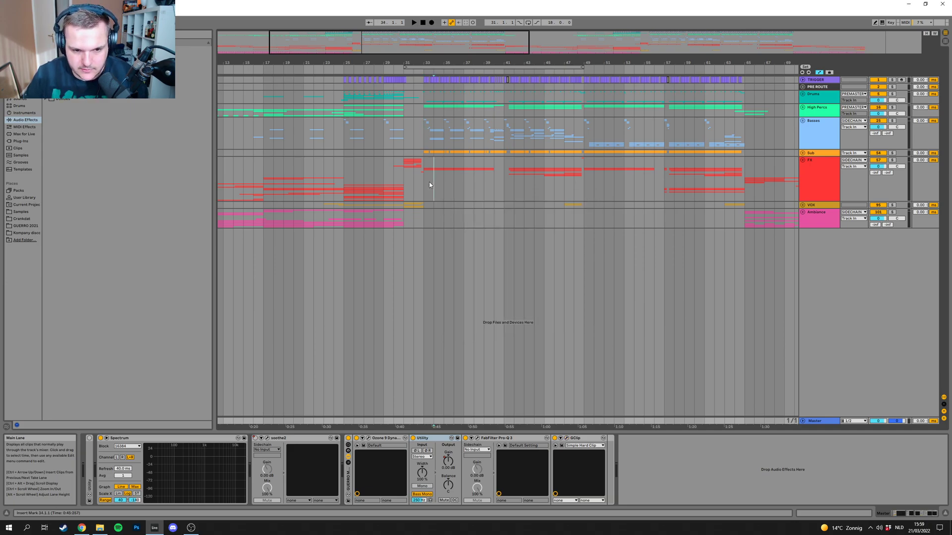
key("plus")
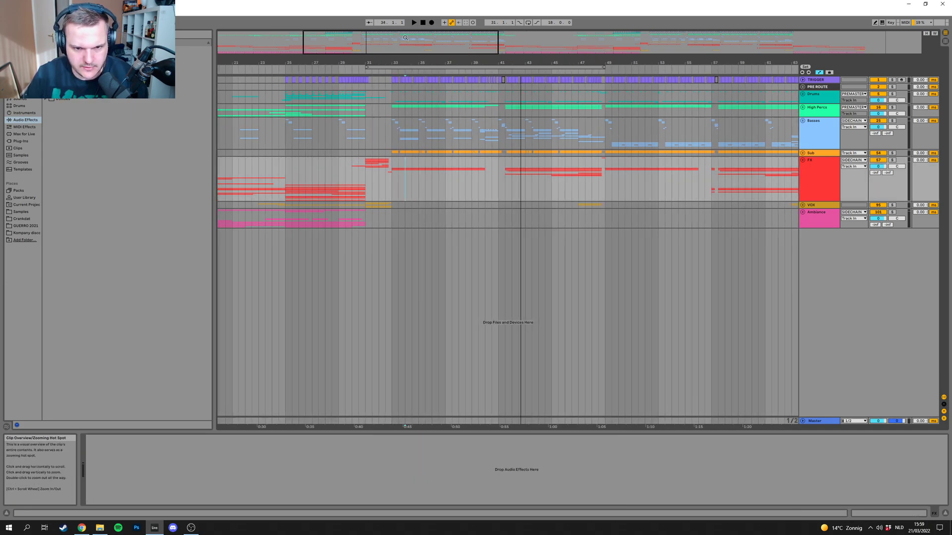
key("minus")
key("minus")
key("minus")
key("minus")
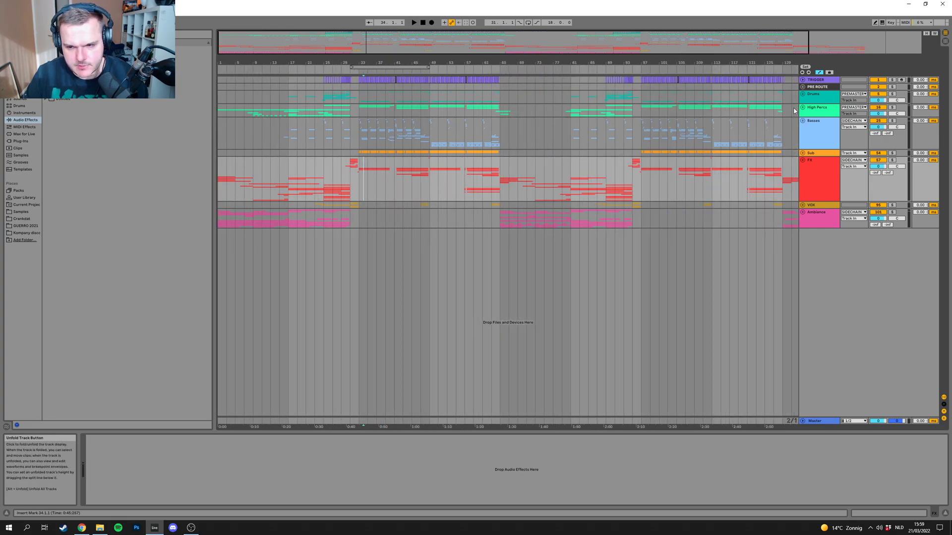
key("minus")
key("minus")
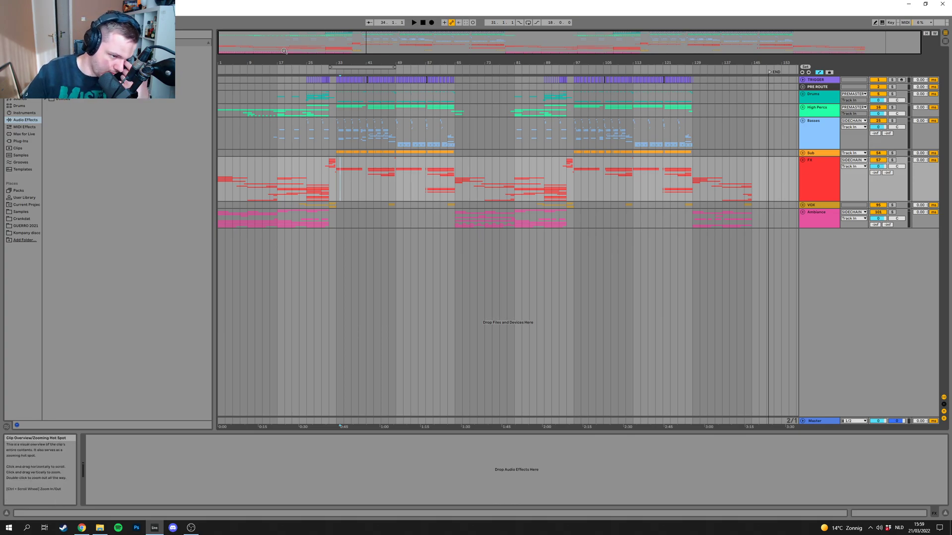
mouse_move(299, 62)
left_mouse_down()
mouse_move(299, 74)
mouse_move(298, 60)
left_mouse_up()
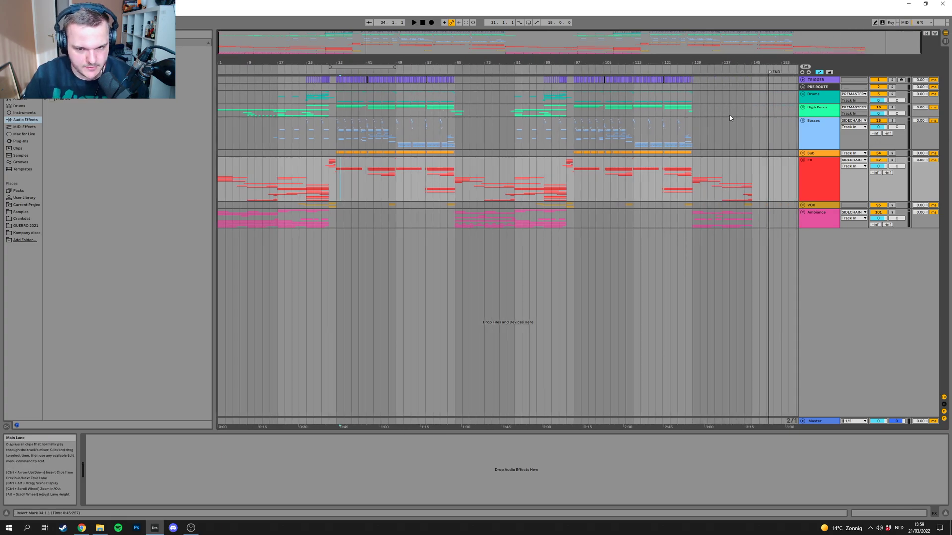